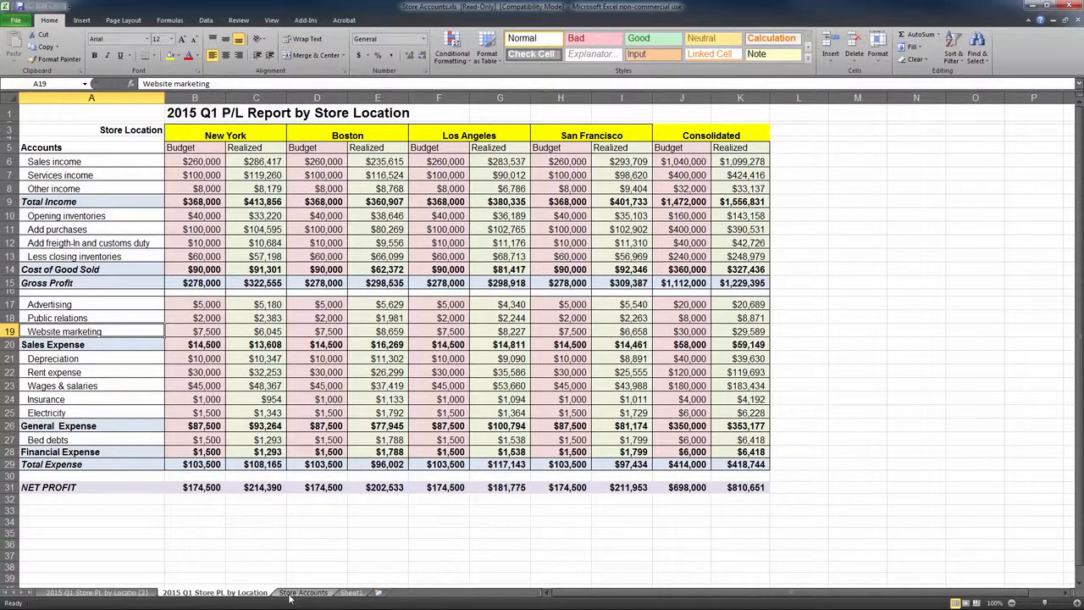
# Display the Store Accounts worksheet containing the source data
pyautogui.click(290, 594)
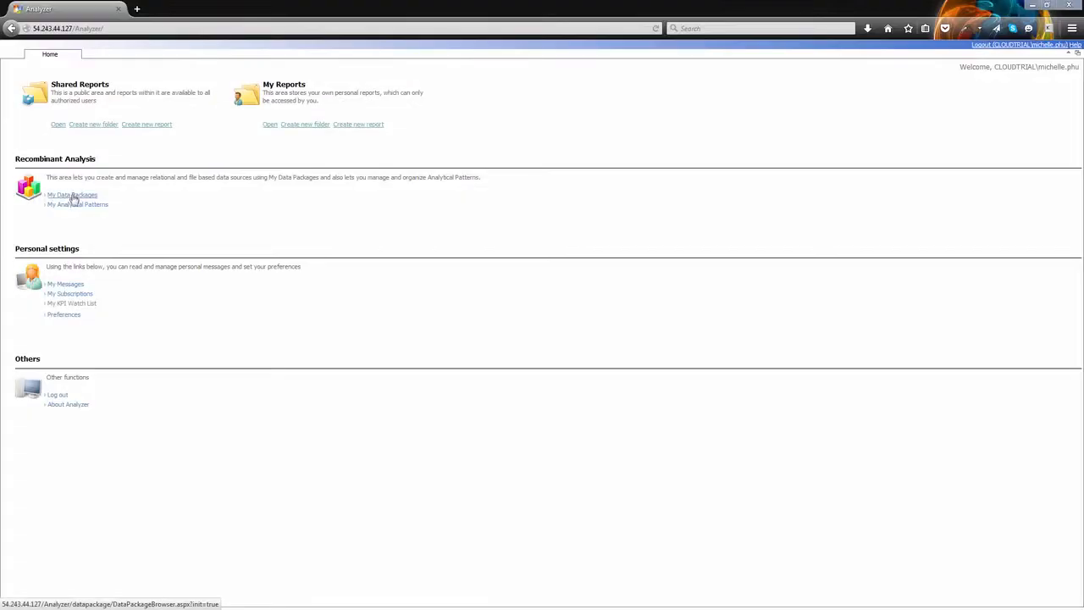
# Switch to Analyzer and create a data package named SCC Profit and Loss Report with File as its source type
pyautogui.click(73, 197)
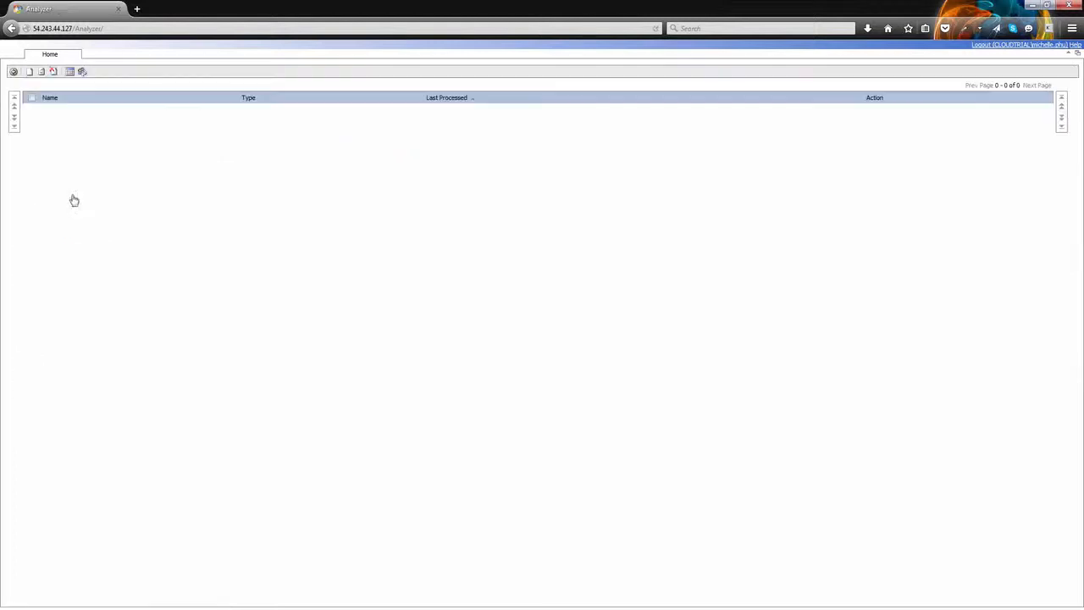
pyautogui.click(29, 72)
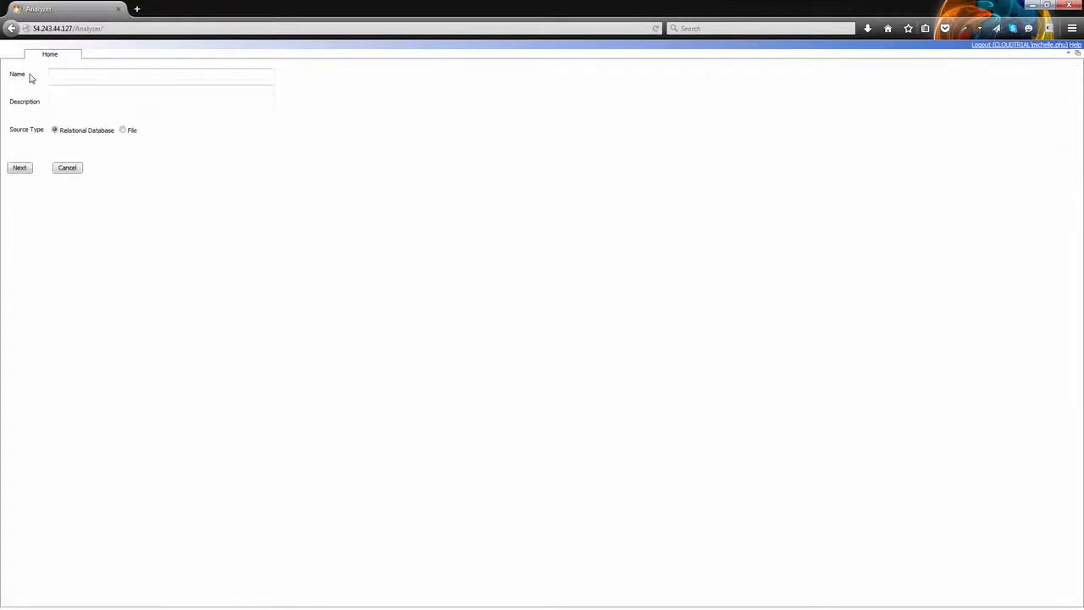
pyautogui.click(49, 75)
pyautogui.write('Scc')
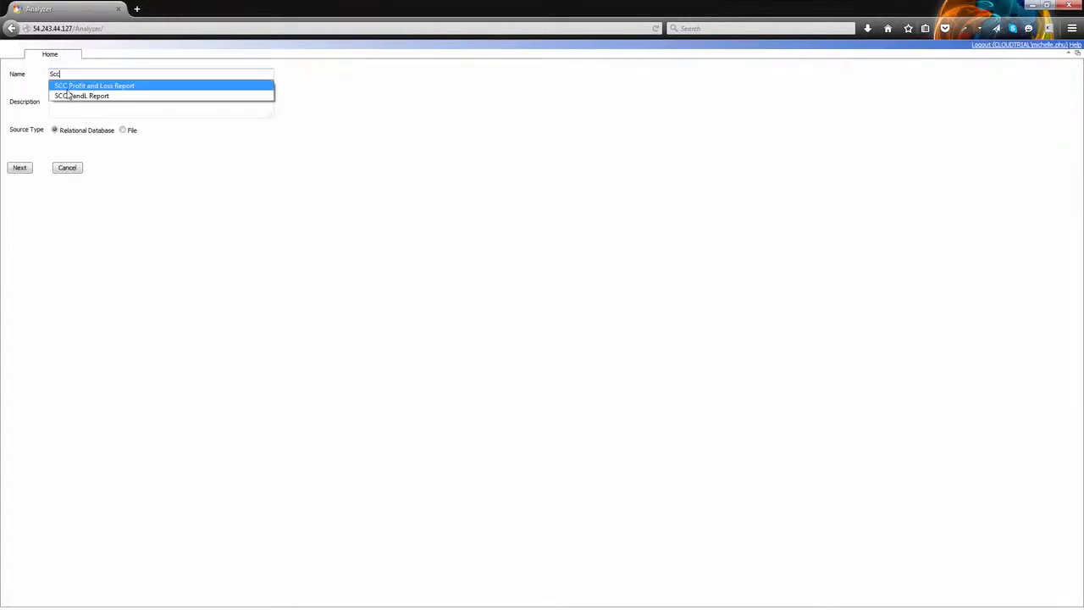
pyautogui.click(65, 87)
pyautogui.click(124, 131)
pyautogui.click(24, 168)
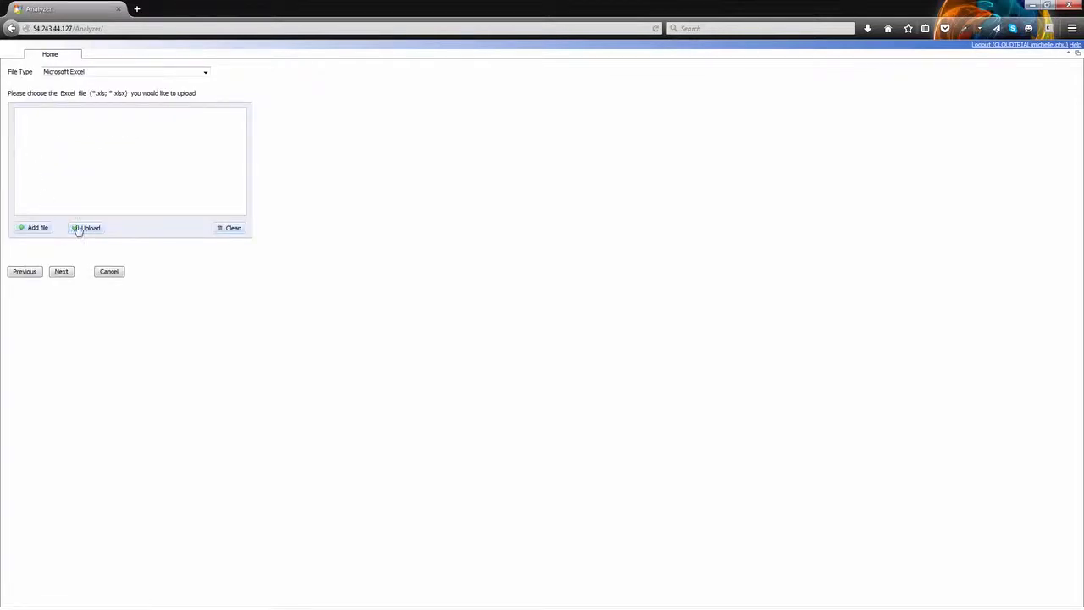
# Upload Store Accounts.xls to the data package and use the Store Accounts$ sheet as the source data
pyautogui.click(39, 228)
pyautogui.doubleClick(133, 92)
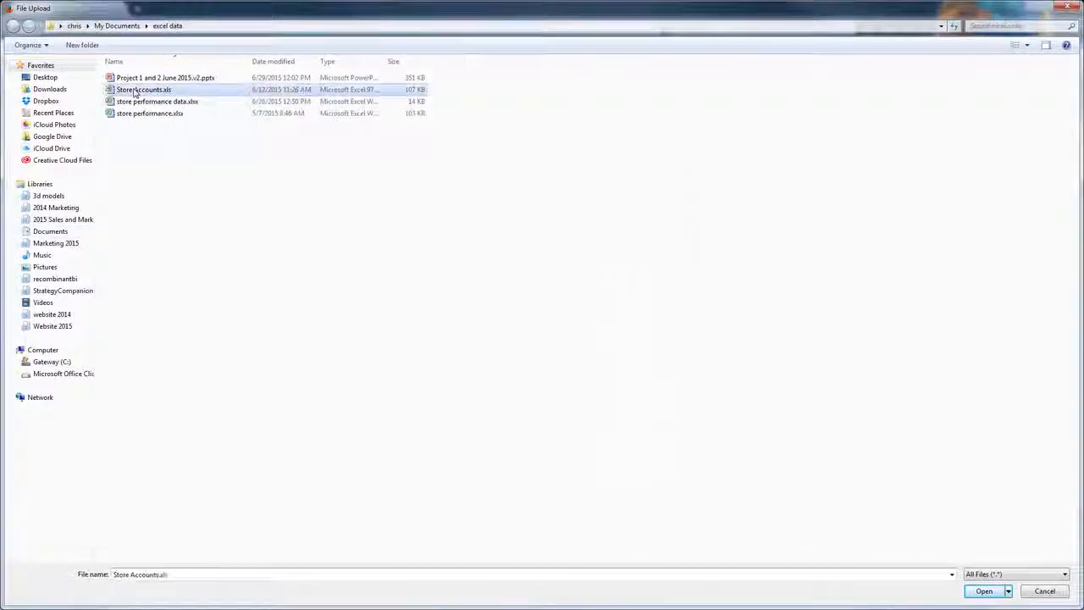
pyautogui.click(96, 229)
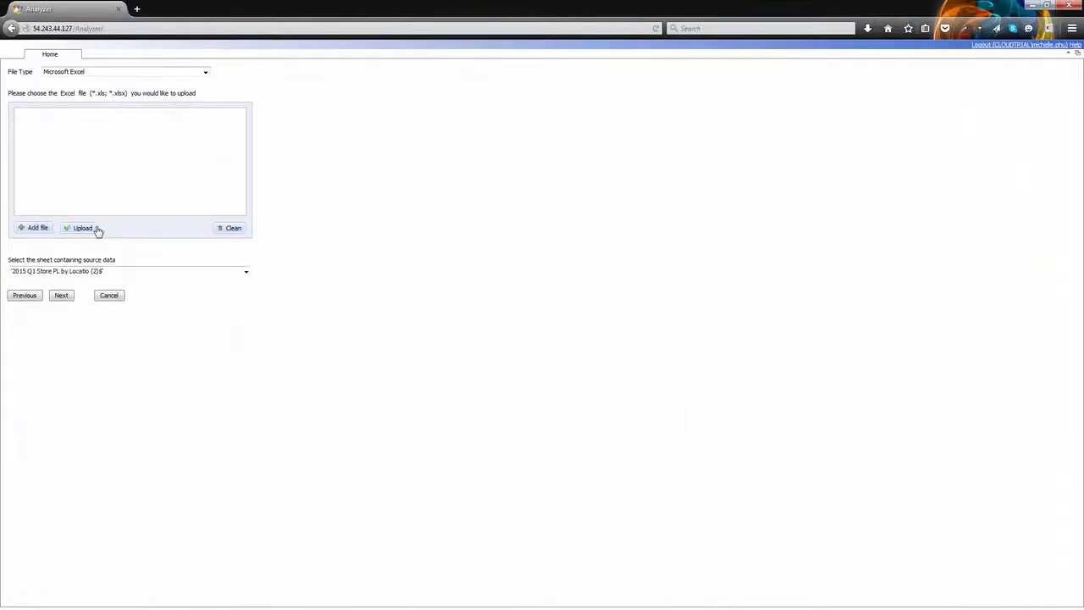
pyautogui.click(245, 272)
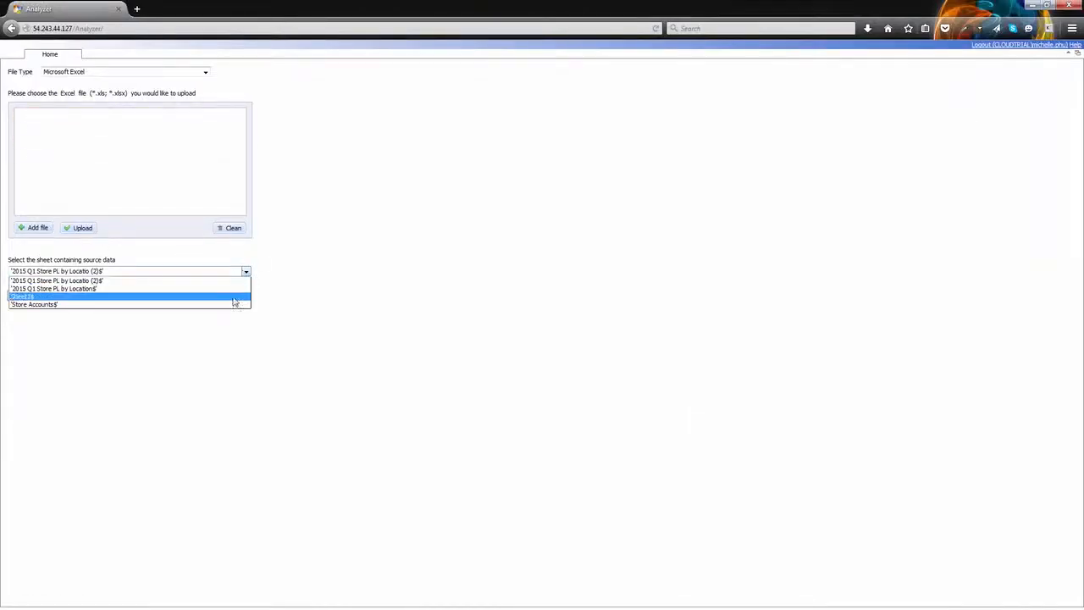
pyautogui.click(233, 305)
pyautogui.click(63, 297)
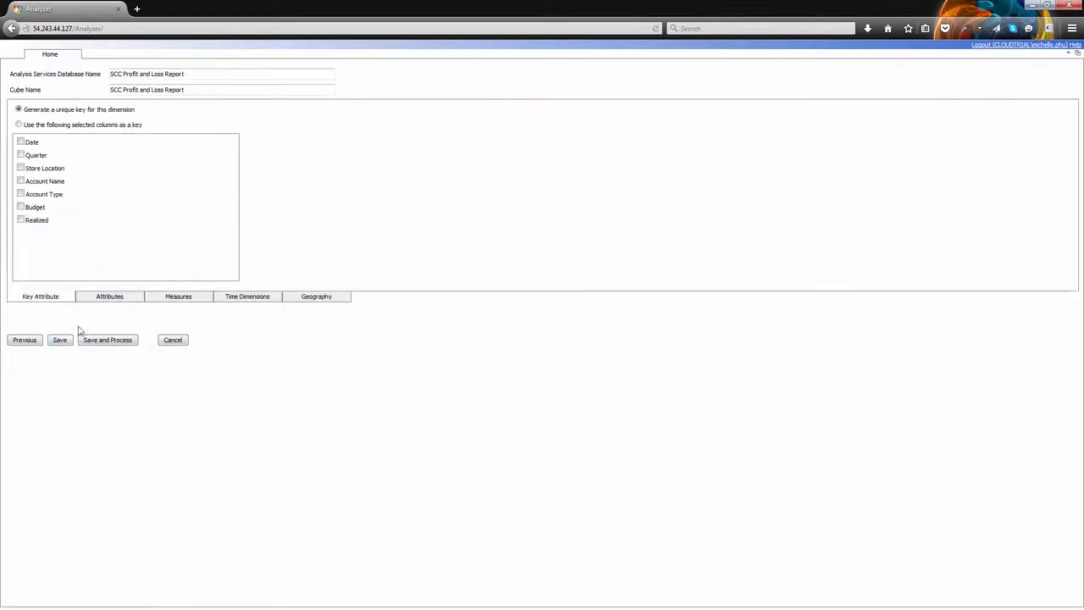
# Save and process the SCC Profit and Loss Report data package, and create a new report from it
pyautogui.click(99, 343)
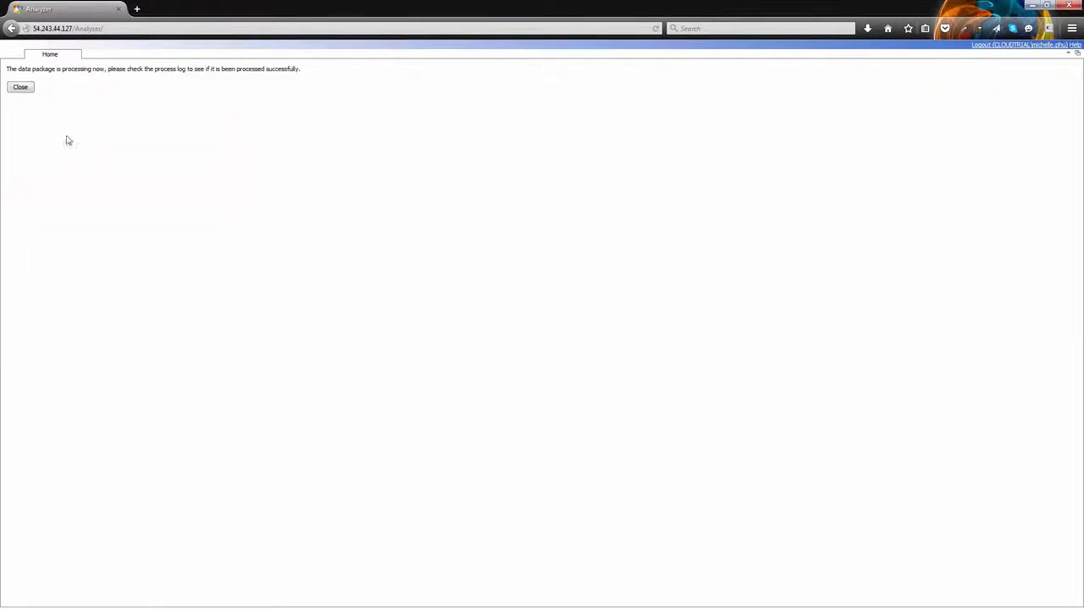
pyautogui.click(21, 88)
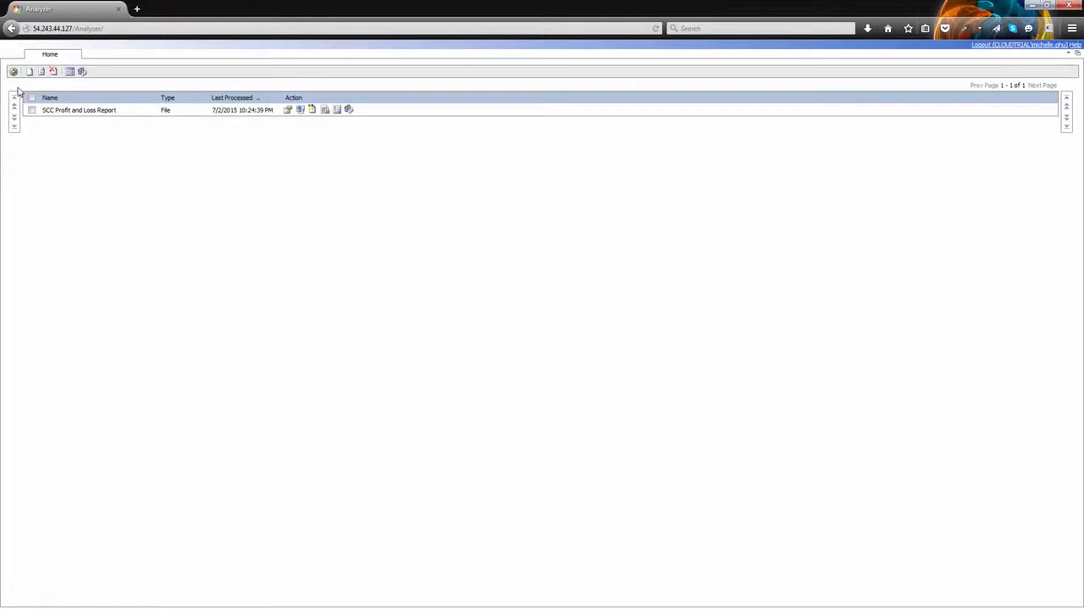
pyautogui.click(310, 110)
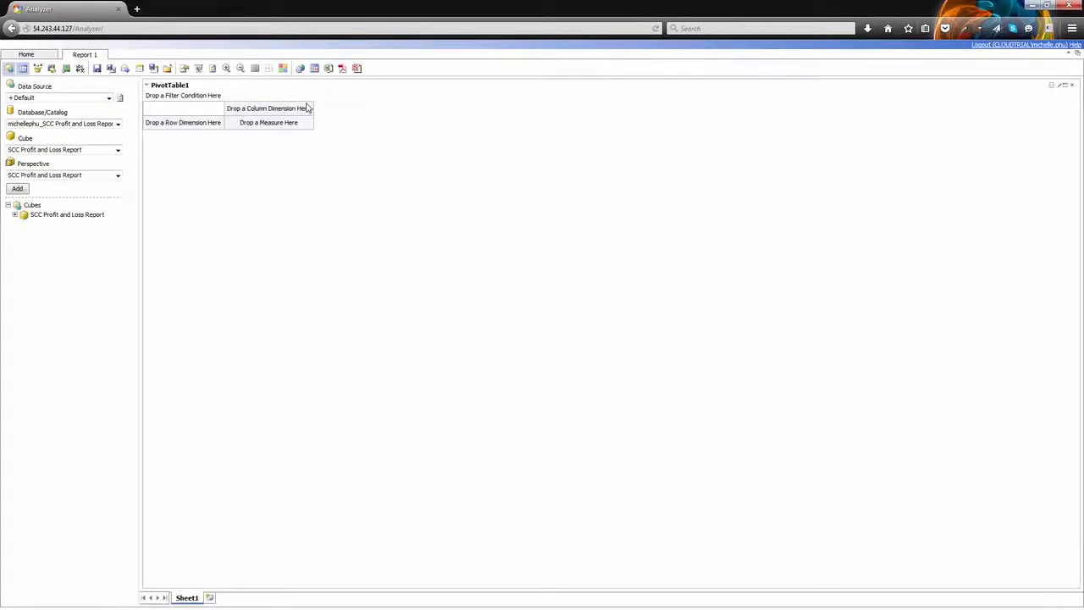
# Insert a new sheet with a group table and expand the cube's measures in the data tree
pyautogui.rightClick(186, 597)
pyautogui.moveTo(222, 555)
pyautogui.click(272, 551)
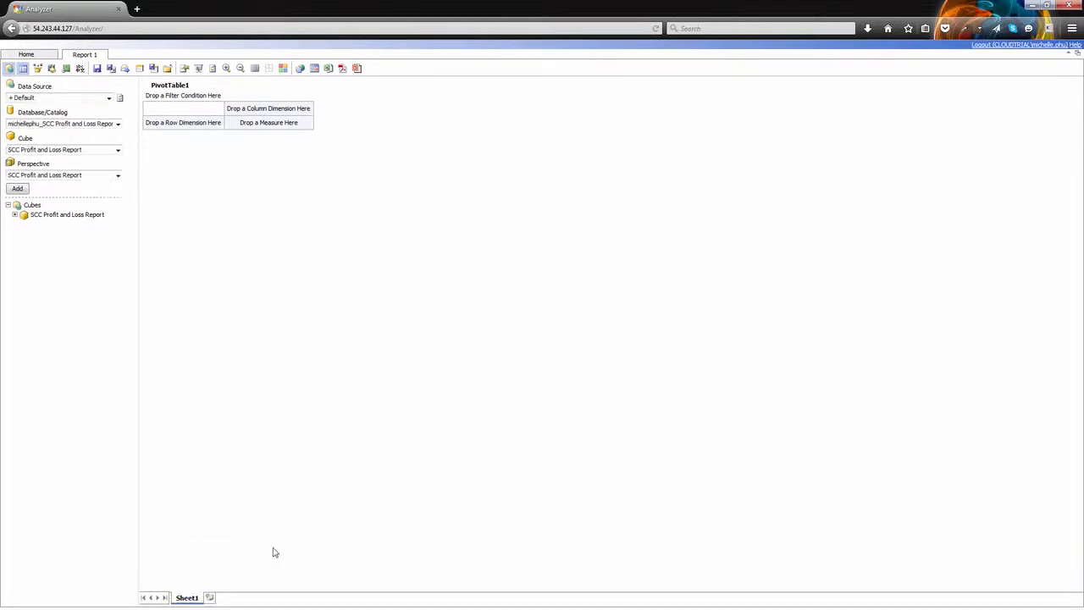
pyautogui.click(21, 408)
pyautogui.click(28, 418)
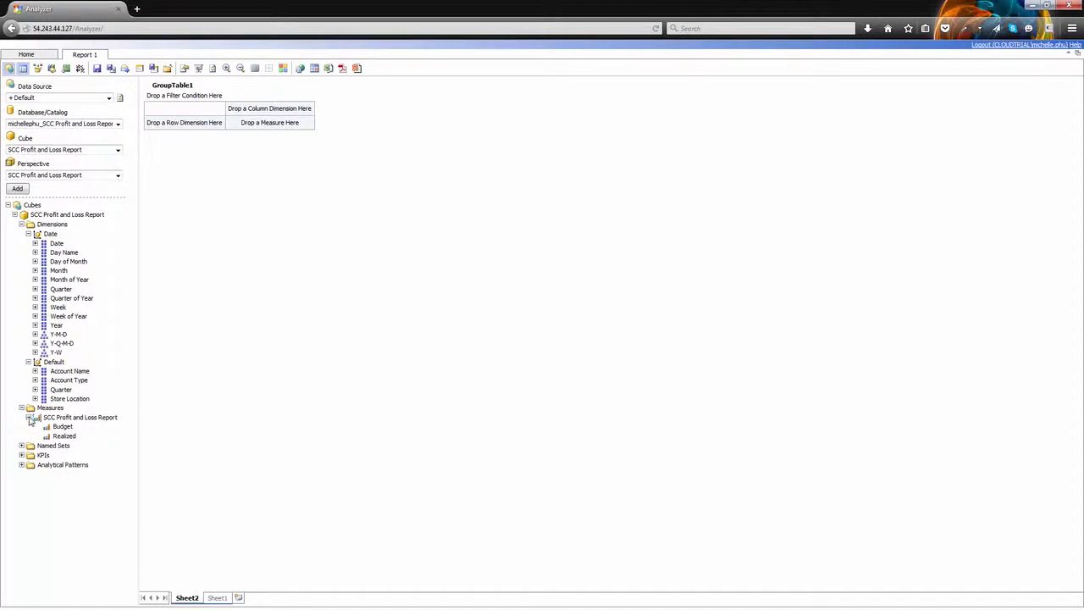
# Place Account Name on the rows and start a filter-based group named Total Income
pyautogui.moveTo(70, 373); pyautogui.dragTo(179, 124)
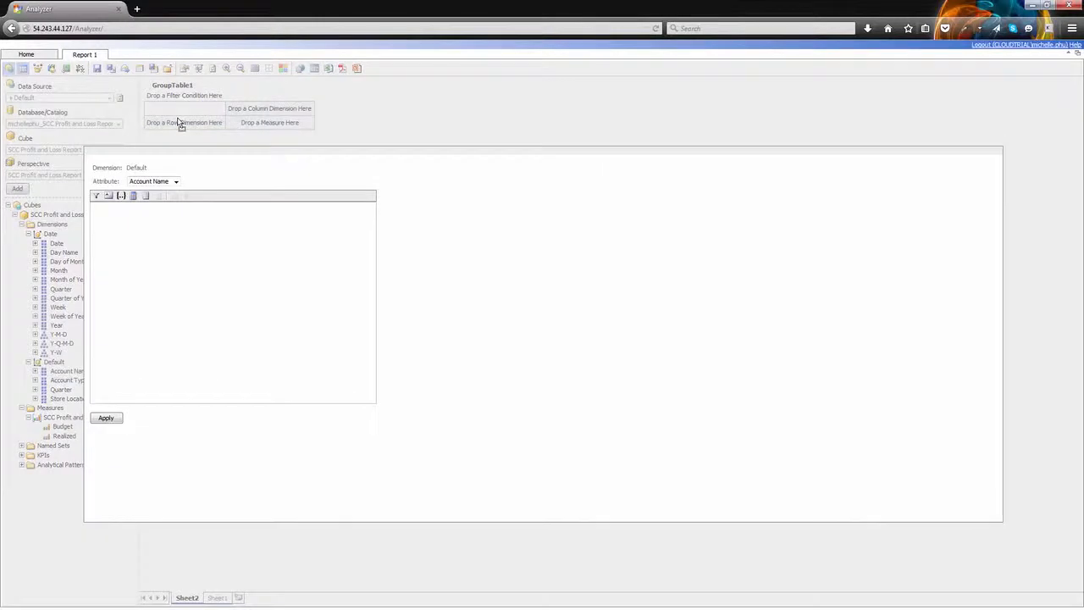
pyautogui.click(97, 195)
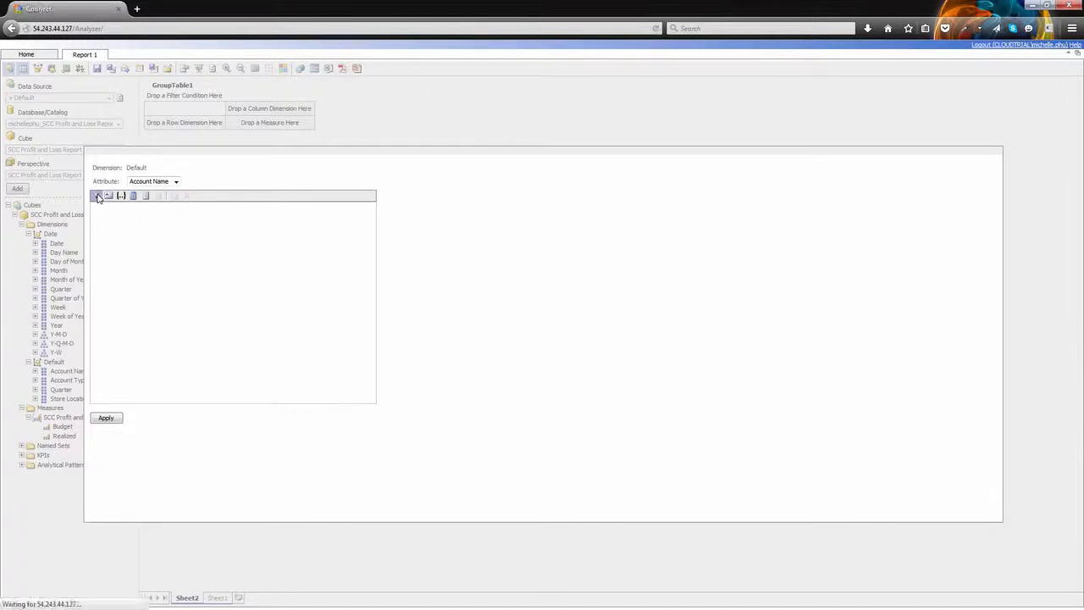
pyautogui.tripleClick(158, 192)
pyautogui.write('Total Income')
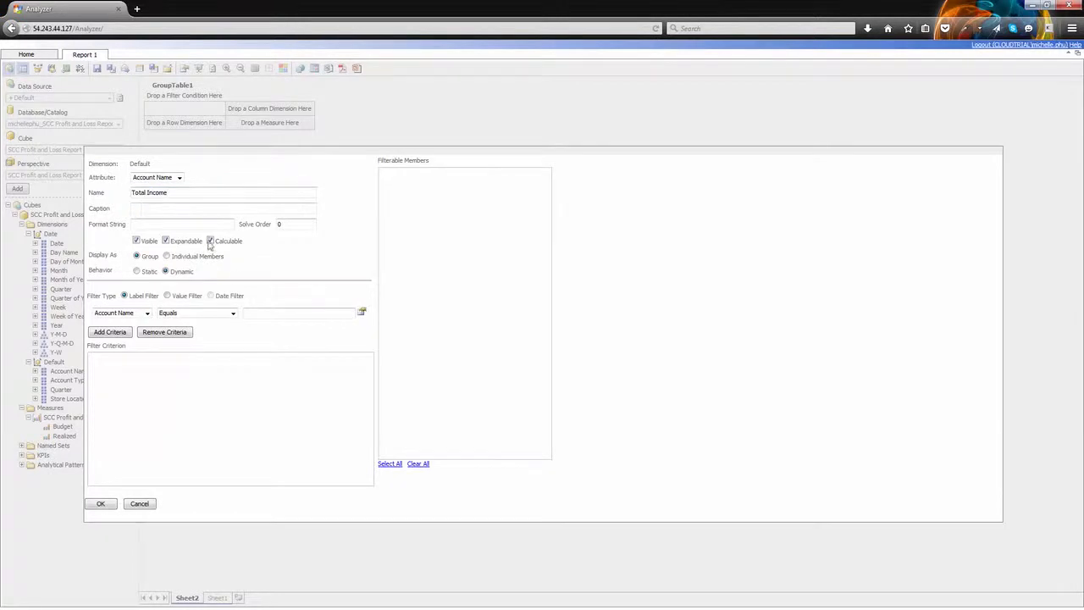
# Set the group's Account Name Equals filter values to Other Income, Sales Income and Service Income
pyautogui.click(362, 313)
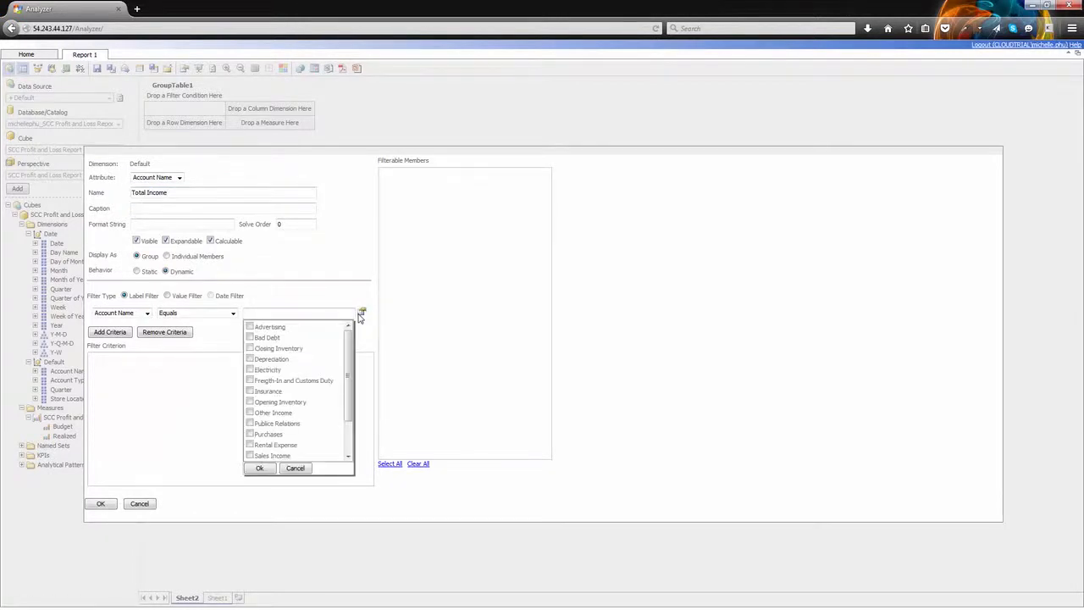
pyautogui.click(250, 412)
pyautogui.click(250, 456)
pyautogui.scroll(-3, 346, 406)
pyautogui.click(250, 428)
pyautogui.click(258, 468)
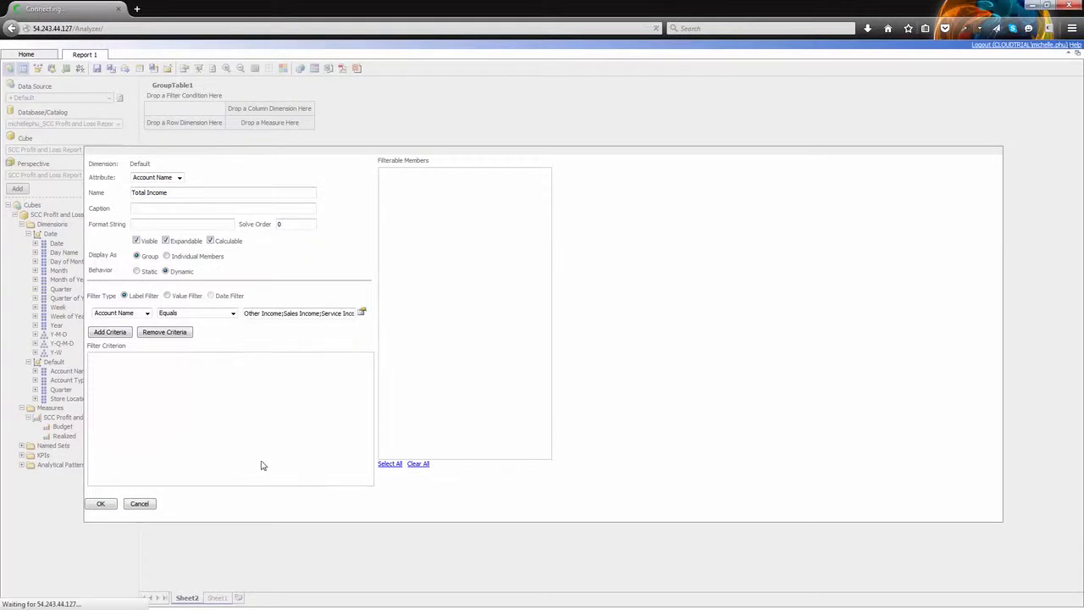
# Make the Total Income group static, include all members ordered Sales Income, Service Income, Other Income, and apply it
pyautogui.click(137, 271)
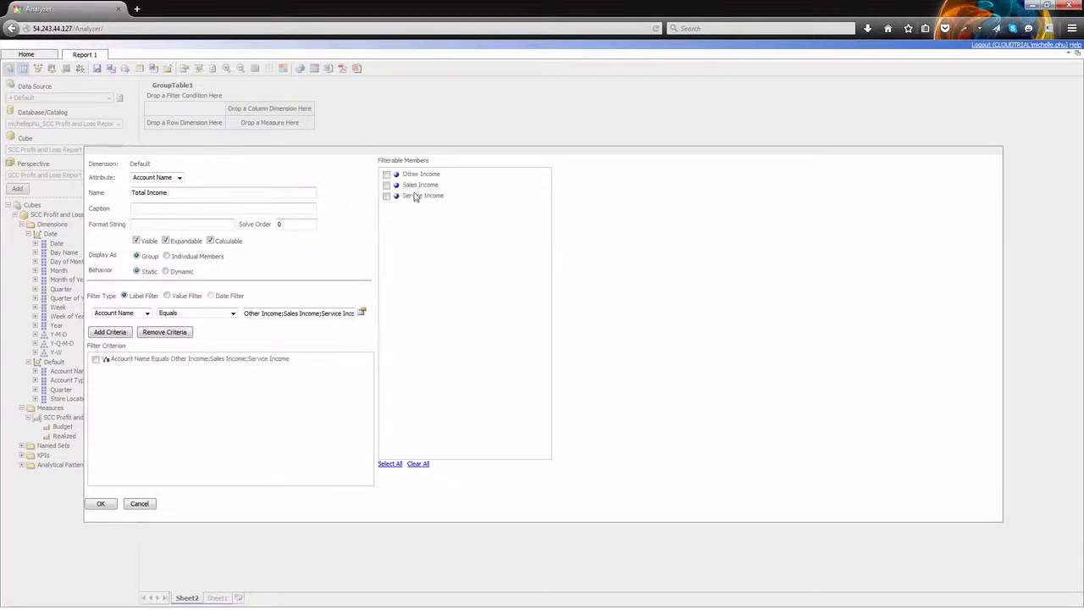
pyautogui.moveTo(413, 187); pyautogui.dragTo(410, 196)
pyautogui.click(388, 465)
pyautogui.click(108, 503)
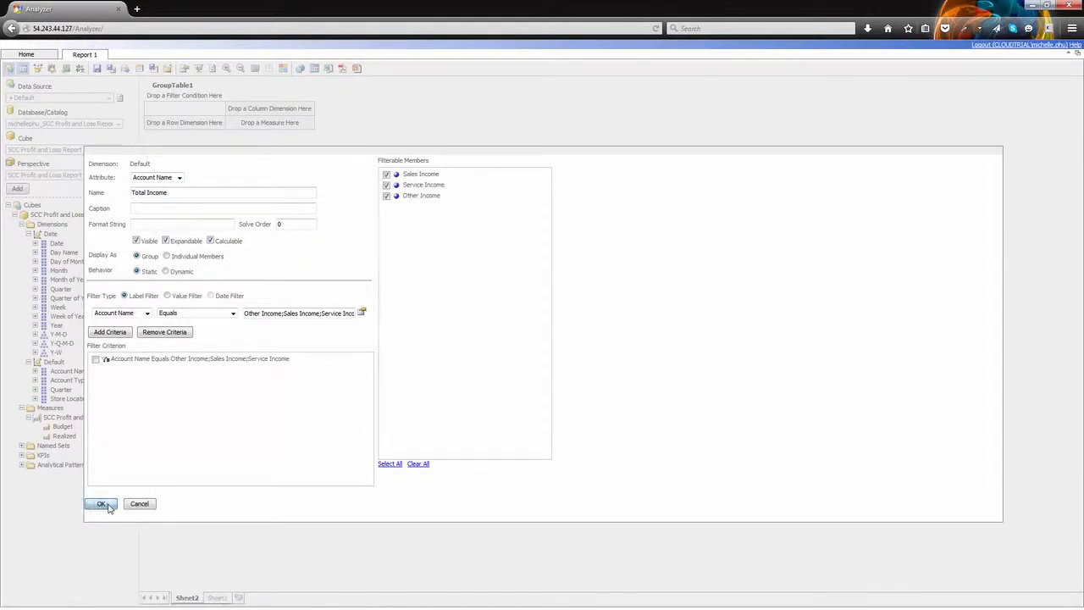
pyautogui.click(112, 416)
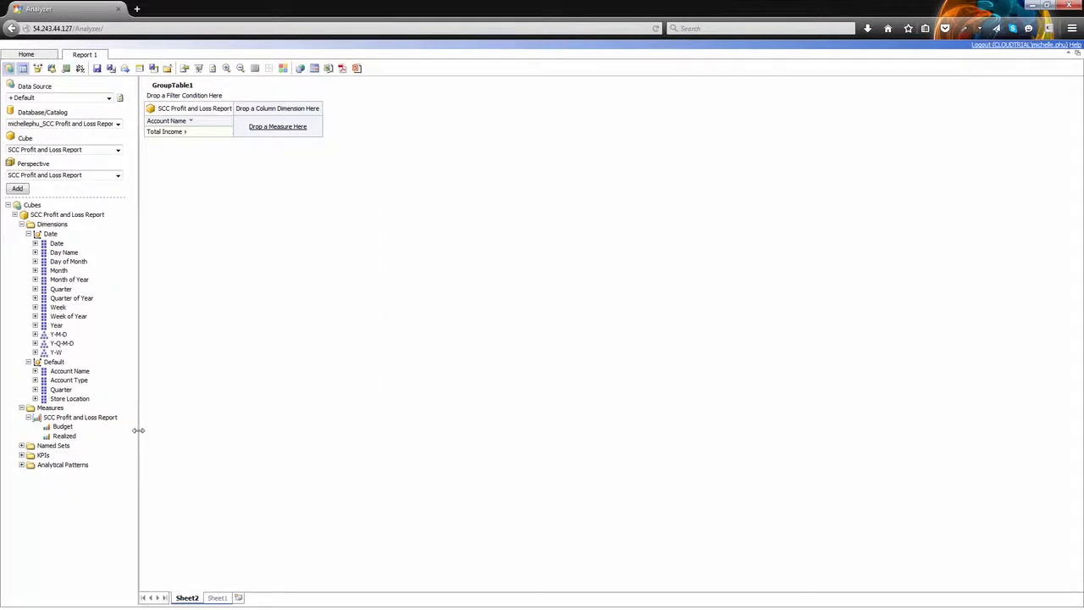
# Add the Budget and Realized measures to the table and place Store Location on the columns with all members
pyautogui.moveTo(62, 427); pyautogui.dragTo(262, 133)
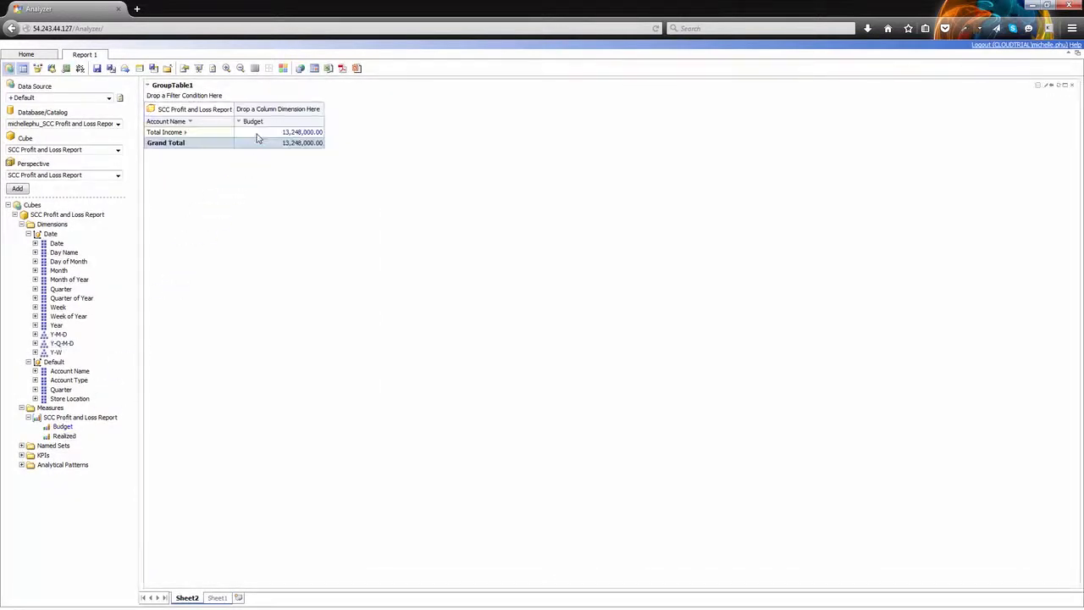
pyautogui.moveTo(85, 434)
pyautogui.mouseDown()
pyautogui.moveTo(283, 191)
pyautogui.moveTo(303, 129)
pyautogui.mouseUp()
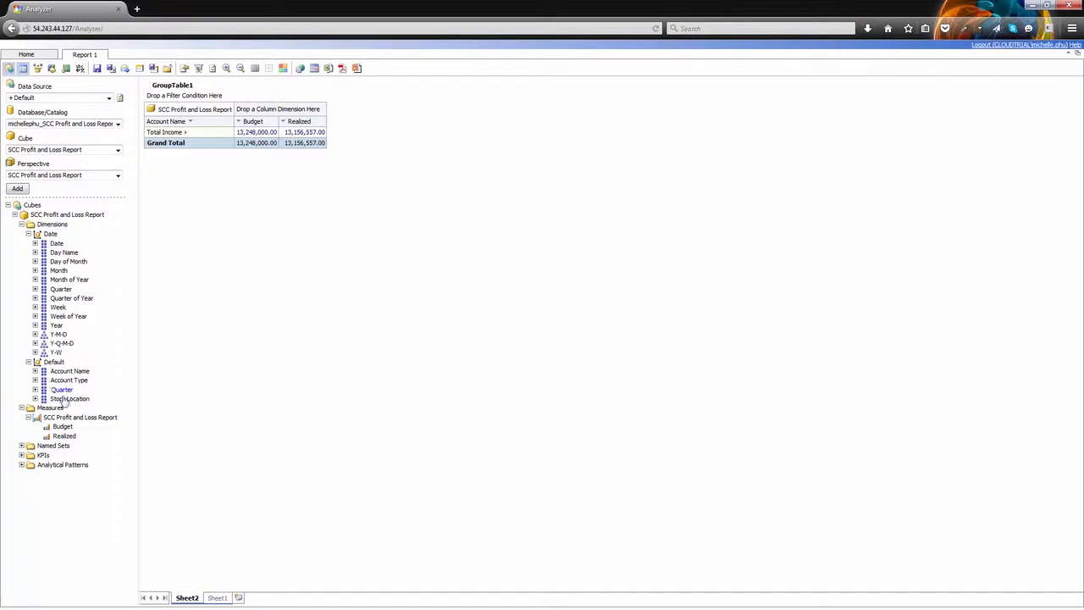
pyautogui.moveTo(66, 403); pyautogui.dragTo(285, 108)
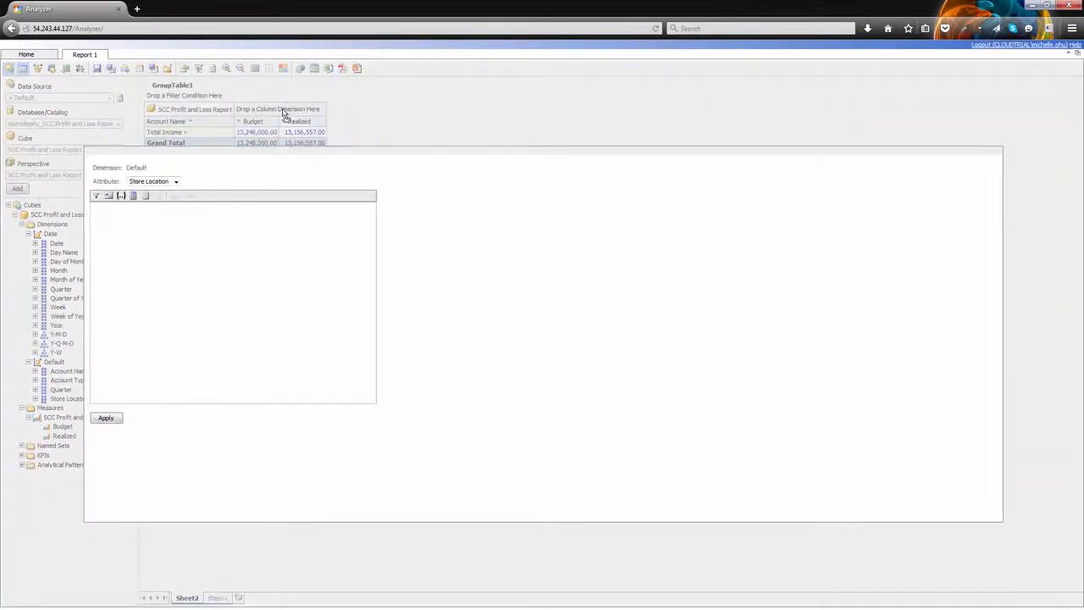
pyautogui.click(144, 197)
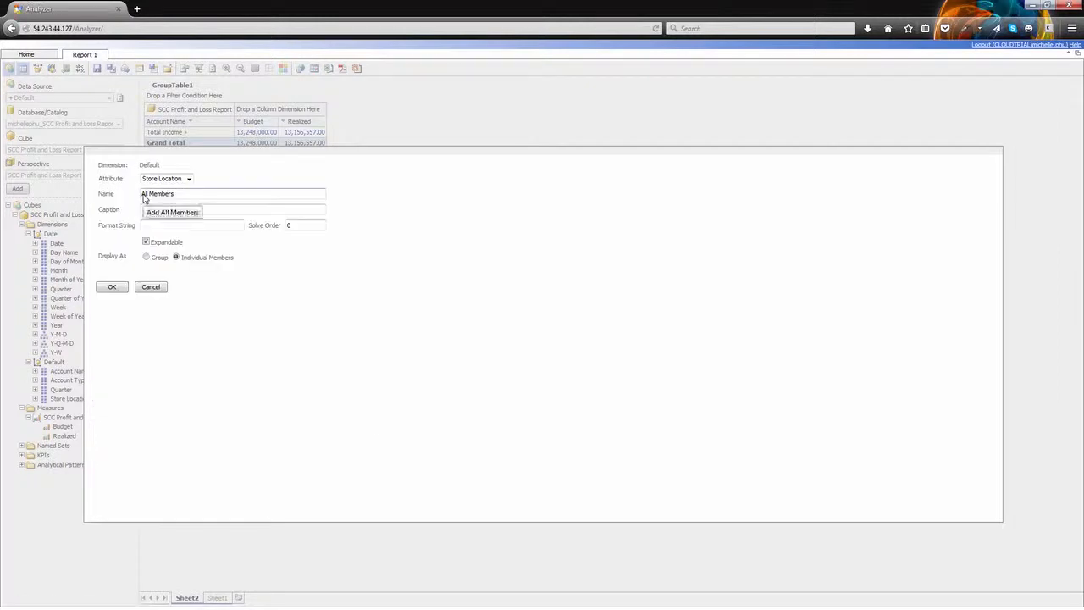
pyautogui.click(111, 289)
pyautogui.click(105, 419)
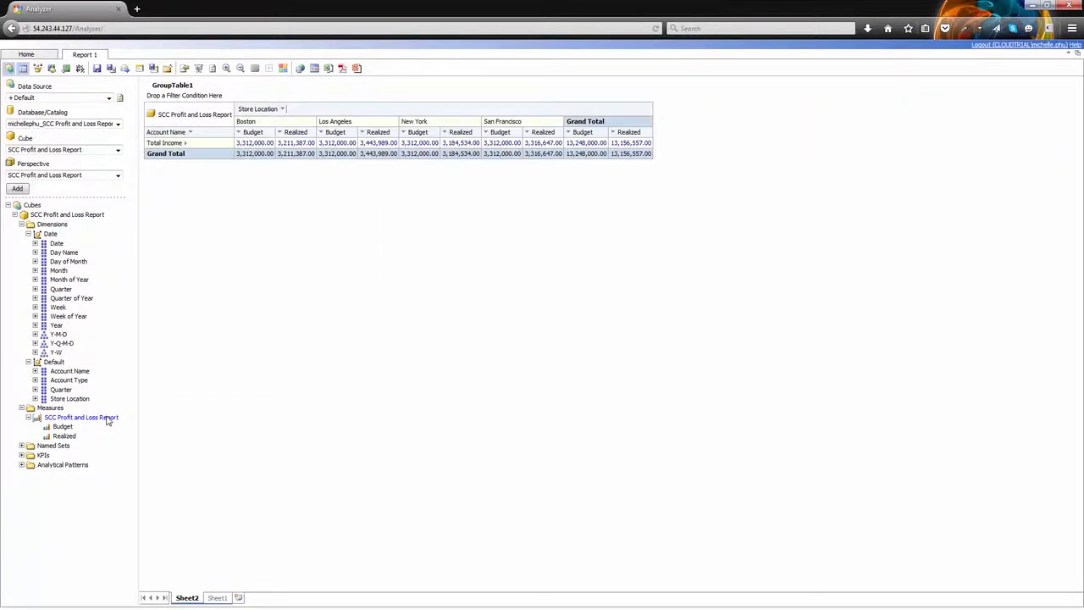
# Expand Total Income and start a calculated member named Cost of Goods Sold in the Account Name groups
pyautogui.click(186, 143)
pyautogui.click(191, 133)
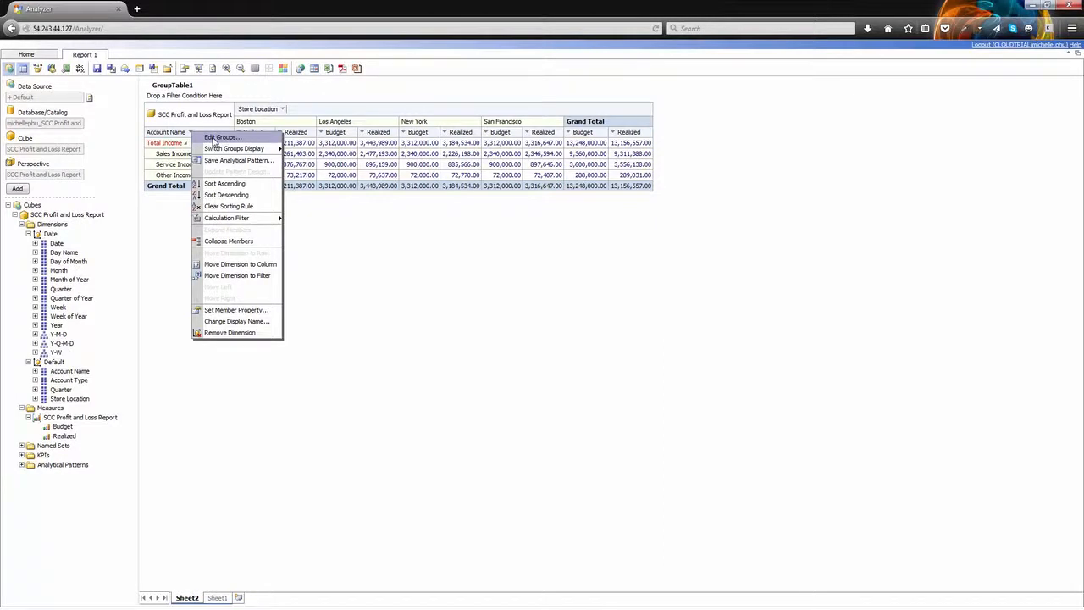
pyautogui.click(214, 138)
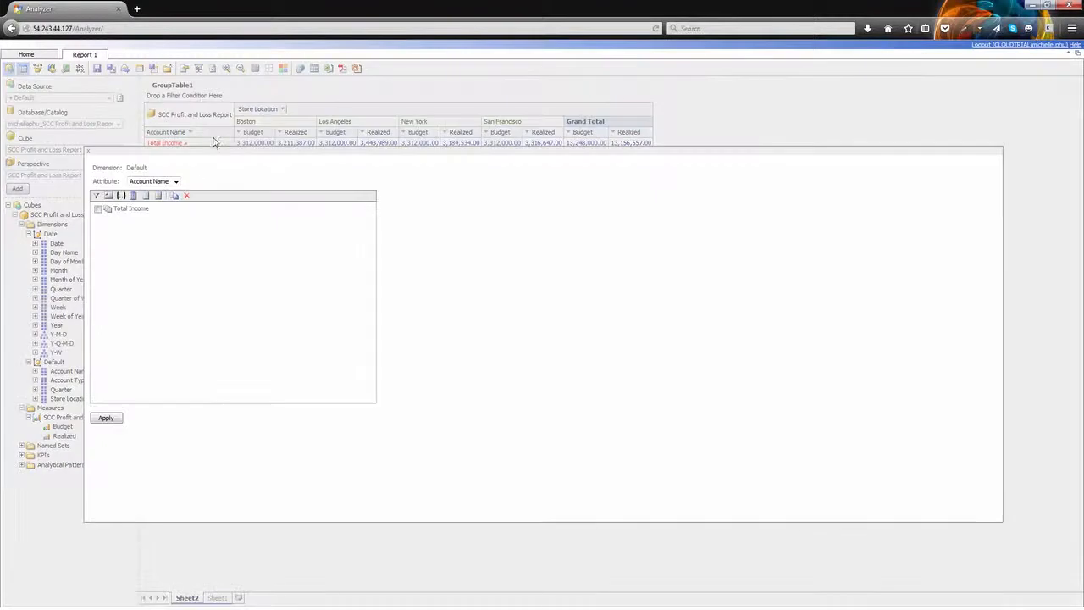
pyautogui.click(132, 195)
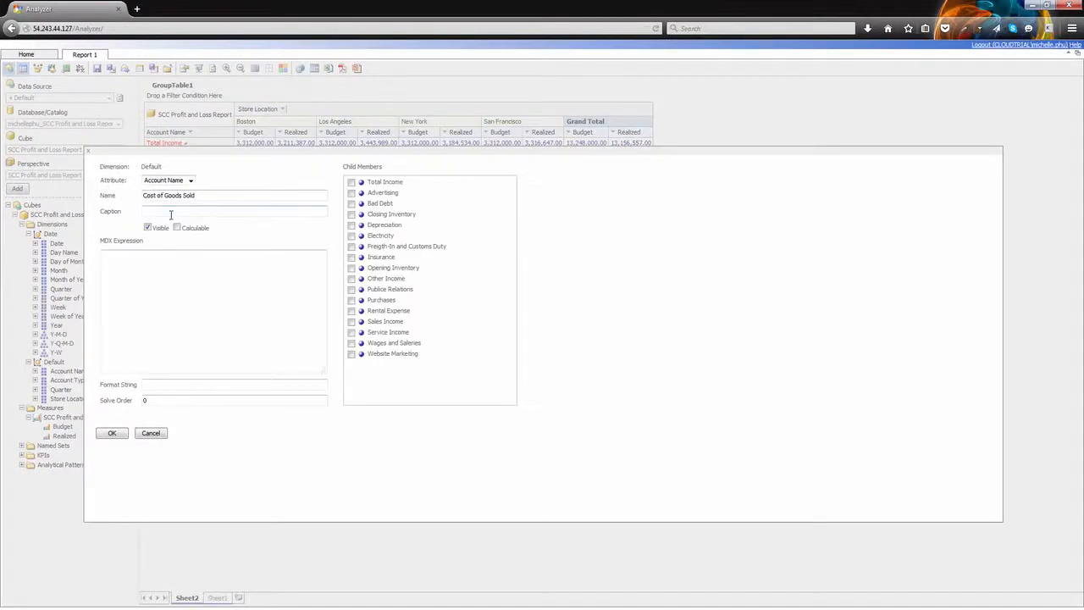
# Define Cost of Goods Sold as Opening Inventory + Purchases + Freigth-In and Customs Duty - Closing Inventory, apply it, and expand its row
pyautogui.moveTo(392, 270); pyautogui.dragTo(152, 259)
pyautogui.write('+')
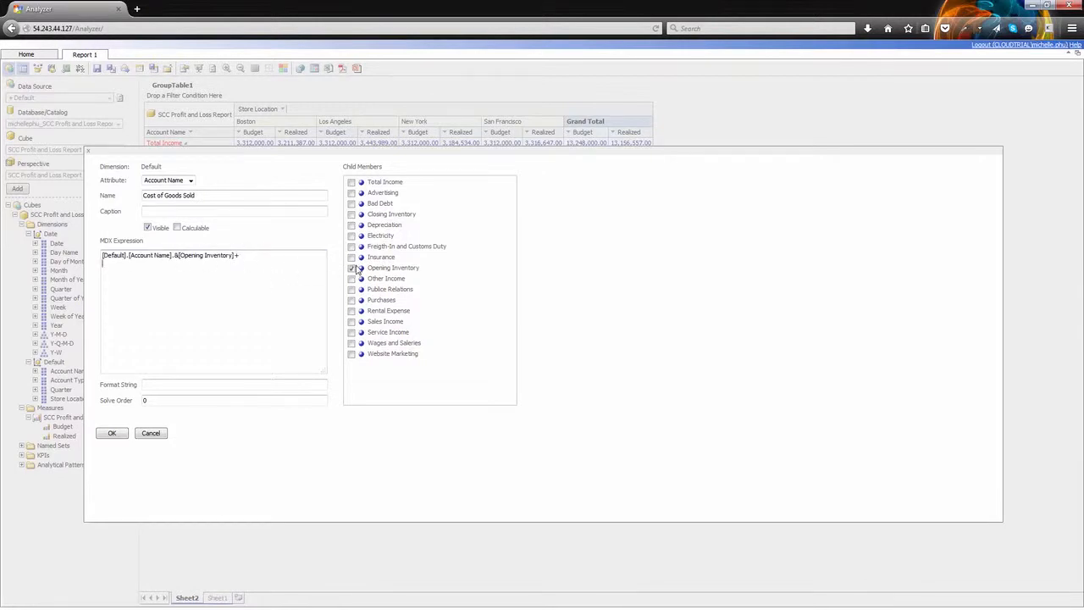
pyautogui.moveTo(377, 300); pyautogui.dragTo(194, 267)
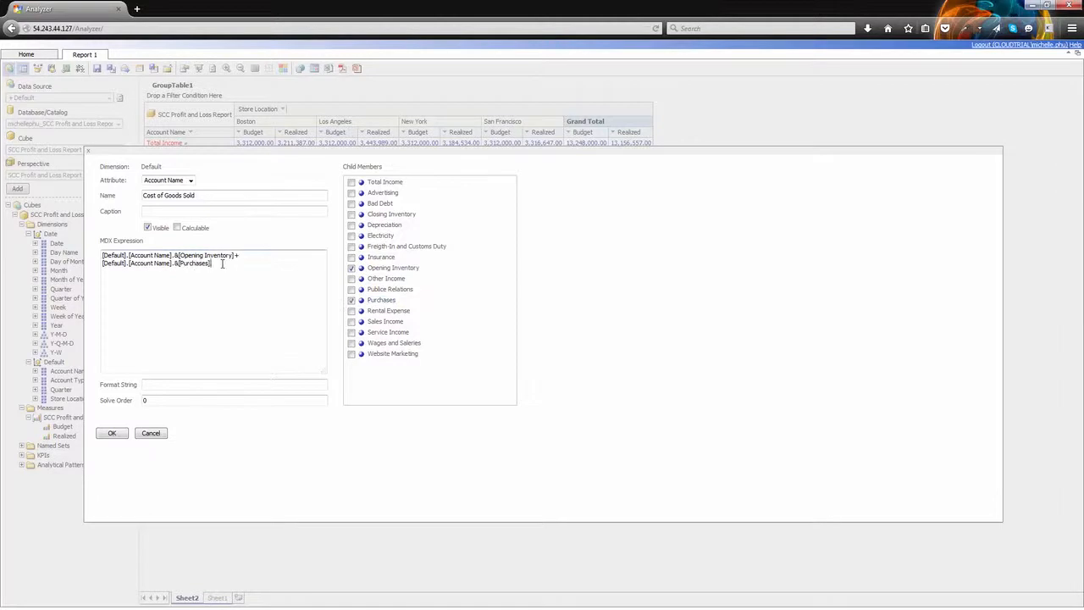
pyautogui.moveTo(379, 247); pyautogui.dragTo(165, 285)
pyautogui.write('-')
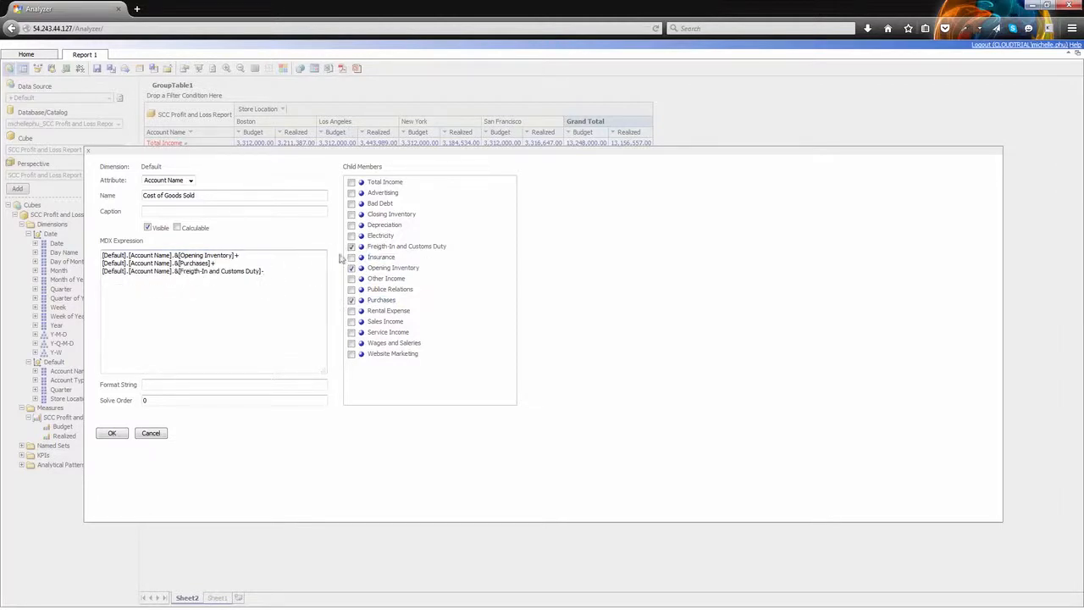
pyautogui.moveTo(381, 215); pyautogui.dragTo(177, 287)
pyautogui.click(112, 432)
pyautogui.click(108, 418)
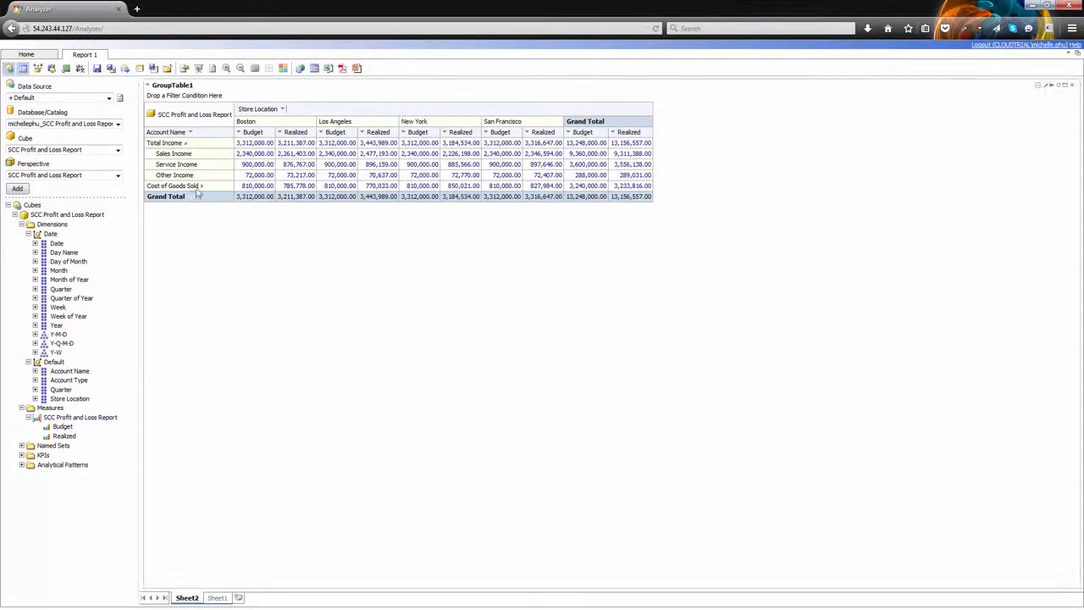
pyautogui.doubleClick(201, 186)
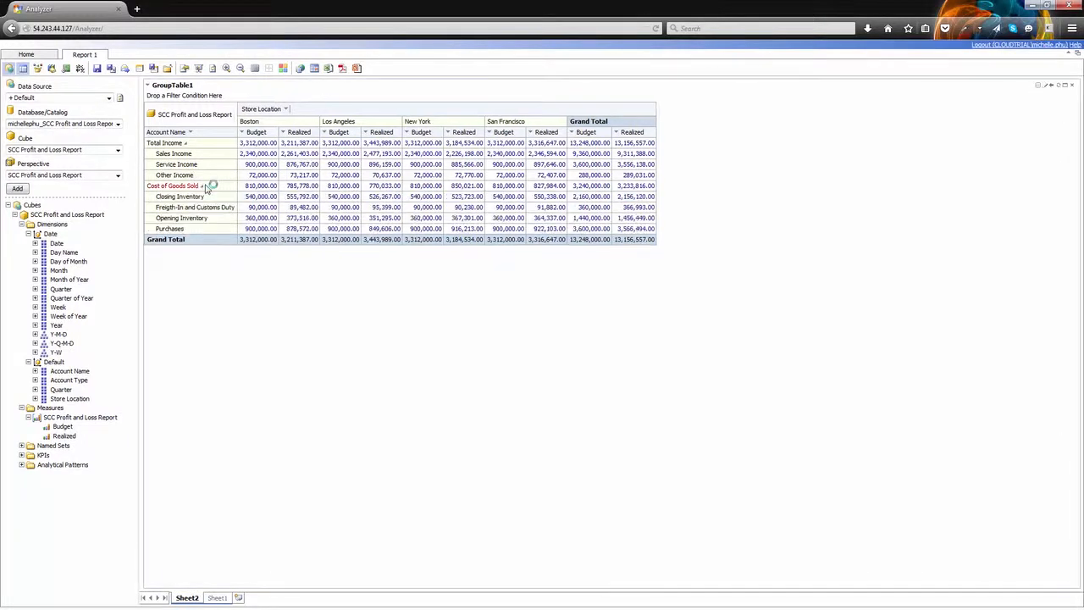
# Add a calculated member Gross Profit to the Account Name groups as Total Income - Cost of Goods Sold, with no child members, and apply it
pyautogui.click(191, 134)
pyautogui.click(218, 138)
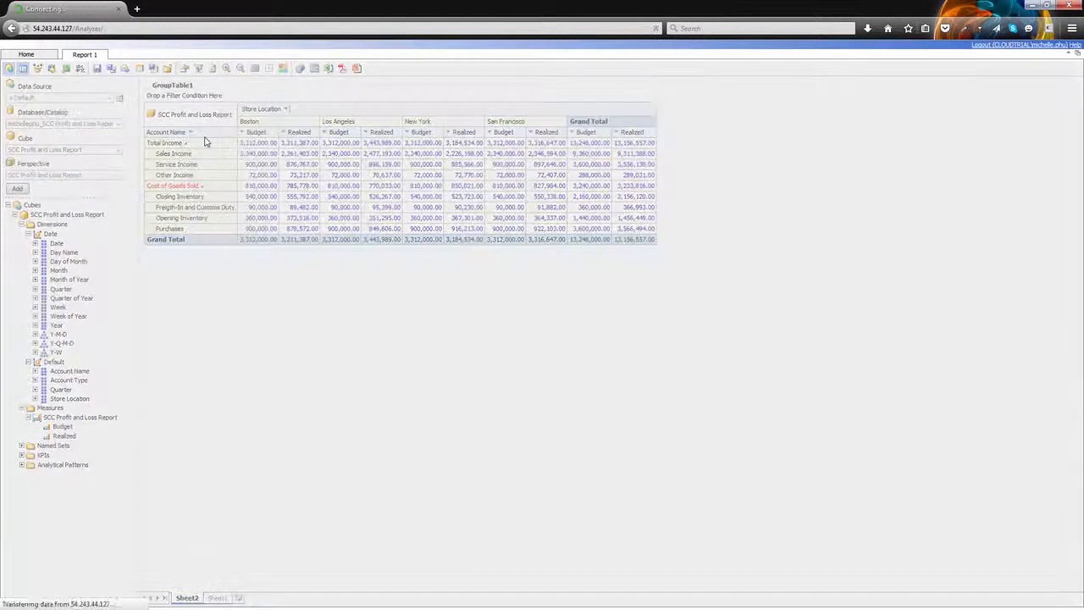
pyautogui.click(133, 197)
pyautogui.write('Gross Profit')
pyautogui.moveTo(370, 188); pyautogui.dragTo(236, 257)
pyautogui.moveTo(381, 192); pyautogui.dragTo(144, 266)
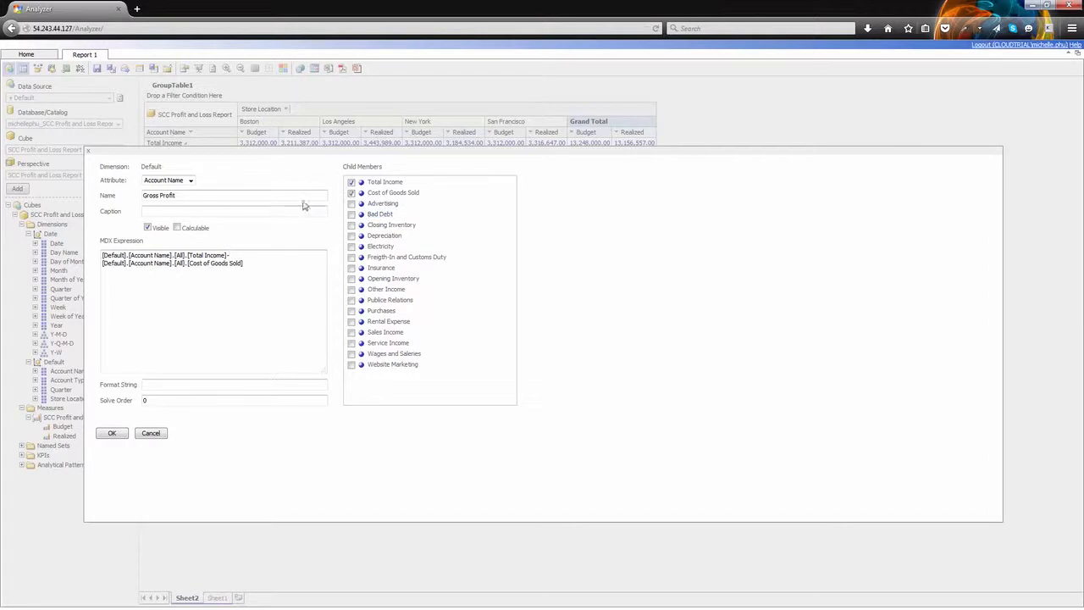
pyautogui.click(352, 183)
pyautogui.click(352, 193)
pyautogui.click(113, 433)
pyautogui.click(105, 418)
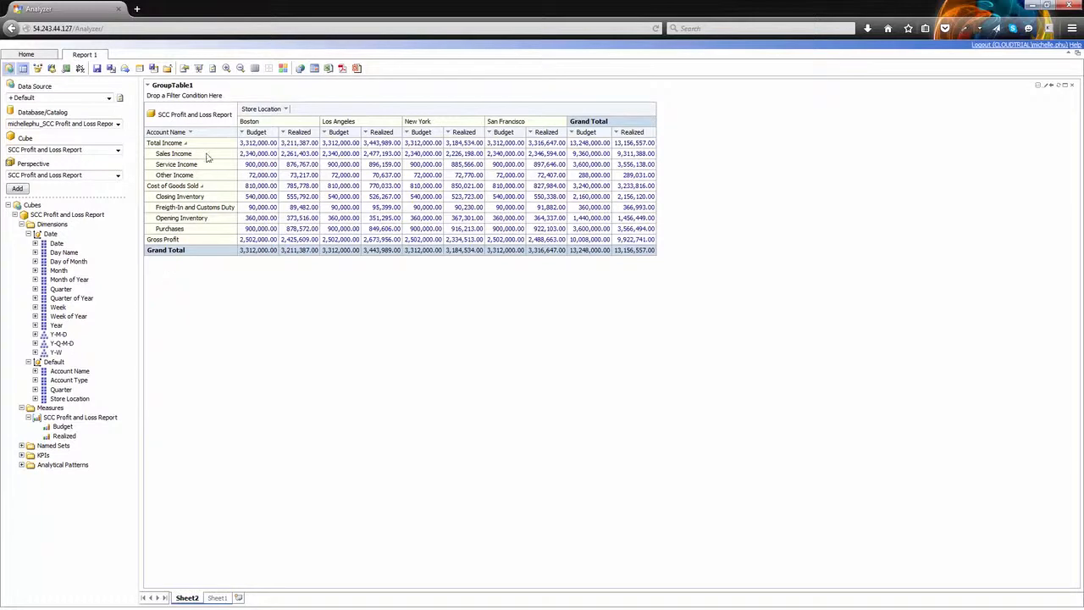
# Start a new filtered group in the Account Name groups and name it Sales Expense
pyautogui.click(190, 133)
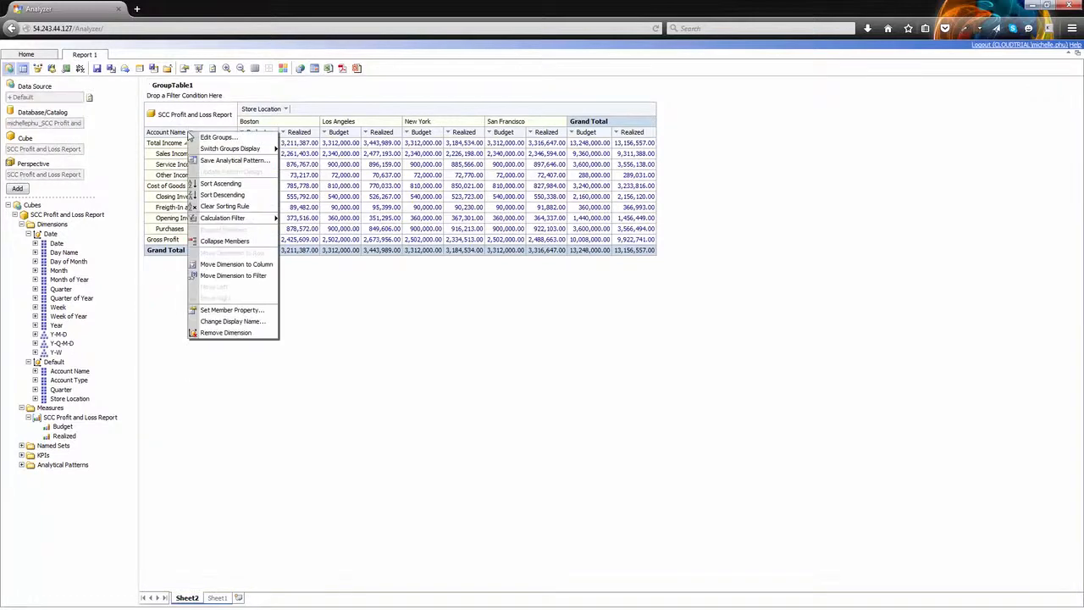
pyautogui.click(202, 138)
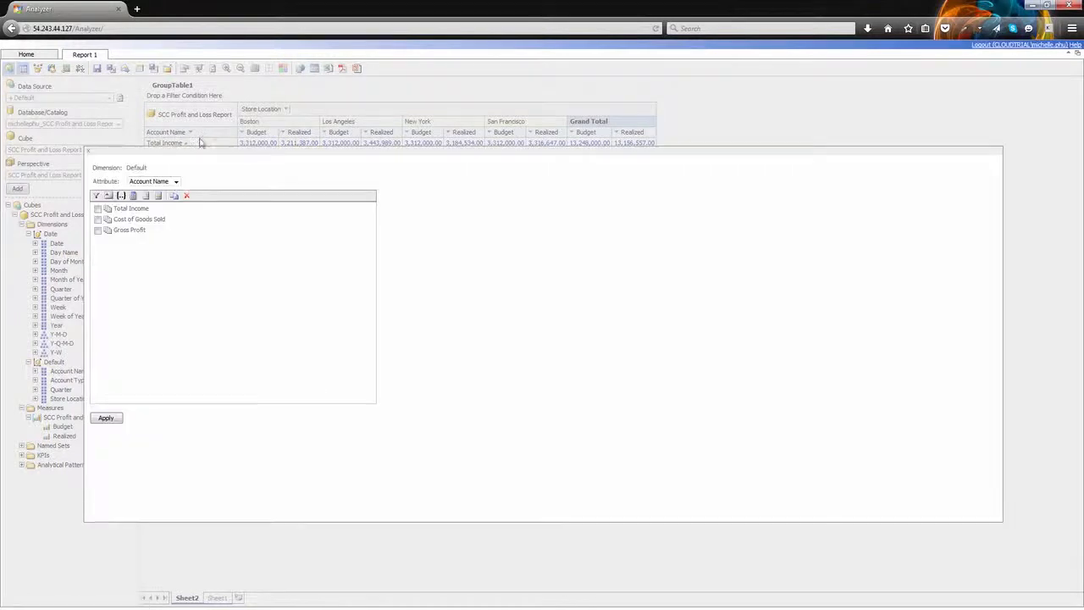
pyautogui.click(106, 196)
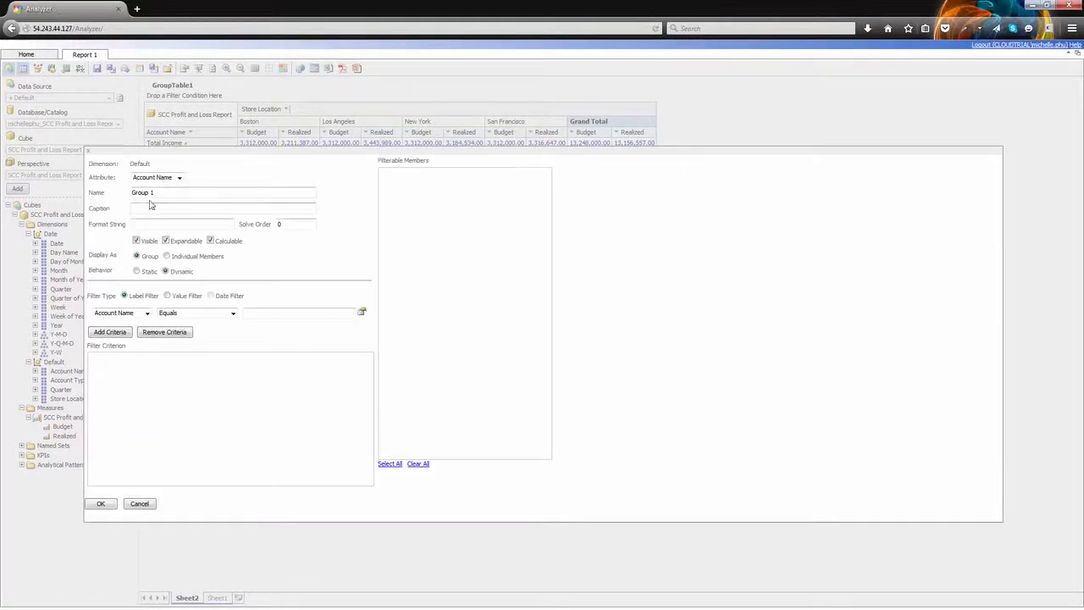
pyautogui.moveTo(153, 193); pyautogui.dragTo(125, 192)
pyautogui.write('Sale')
pyautogui.click(166, 207)
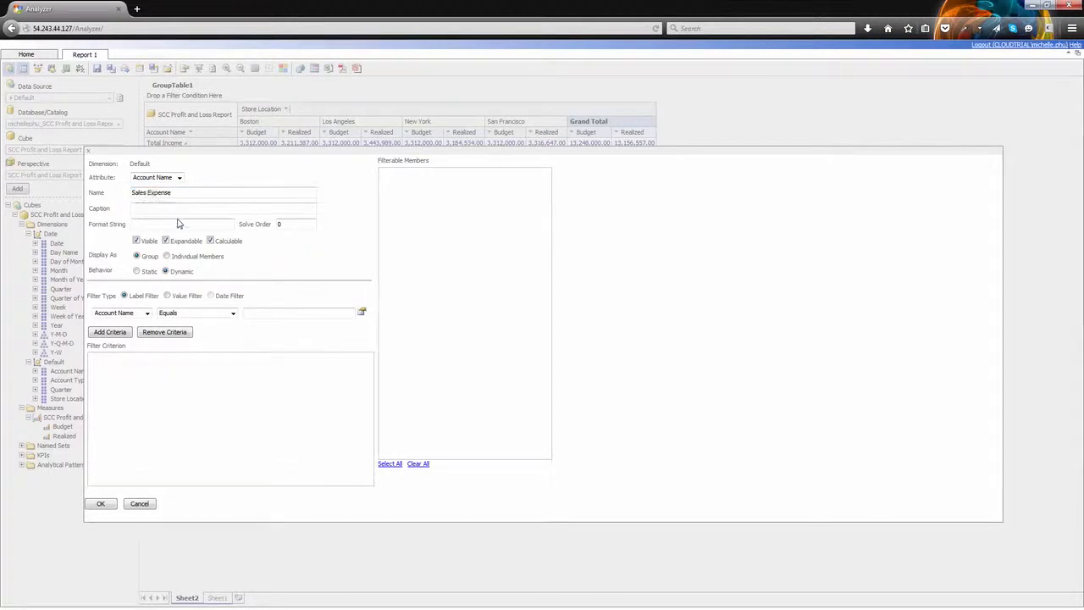
# Limit the Sales Expense group to Advertising, Publice Relations and Website Marketing, apply it, and expand its row
pyautogui.click(362, 313)
pyautogui.click(250, 326)
pyautogui.moveTo(347, 375); pyautogui.dragTo(347, 405)
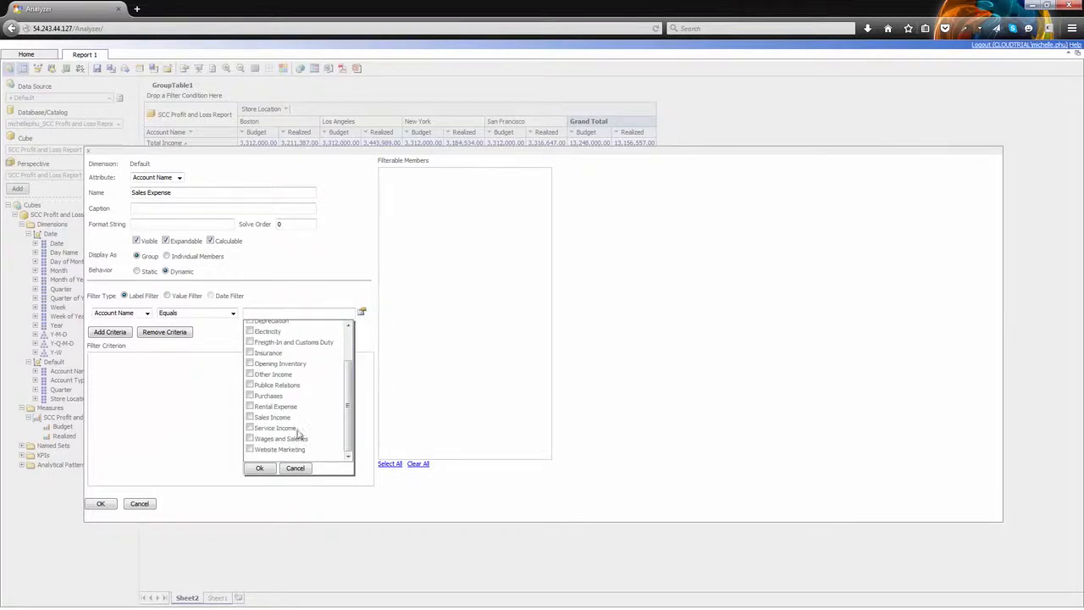
pyautogui.click(250, 385)
pyautogui.click(250, 449)
pyautogui.click(259, 468)
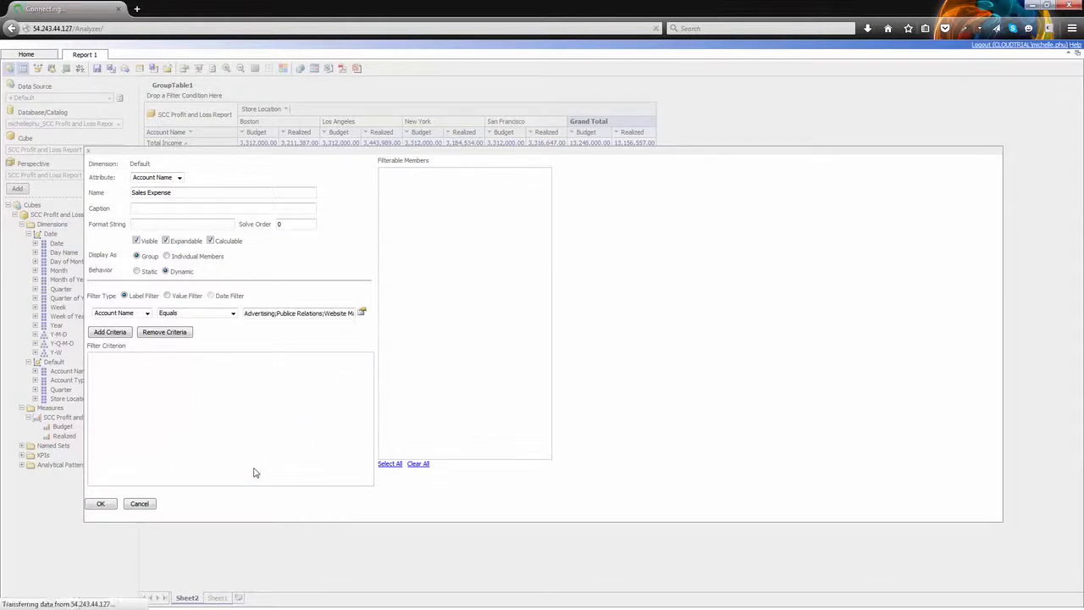
pyautogui.click(100, 504)
pyautogui.click(106, 418)
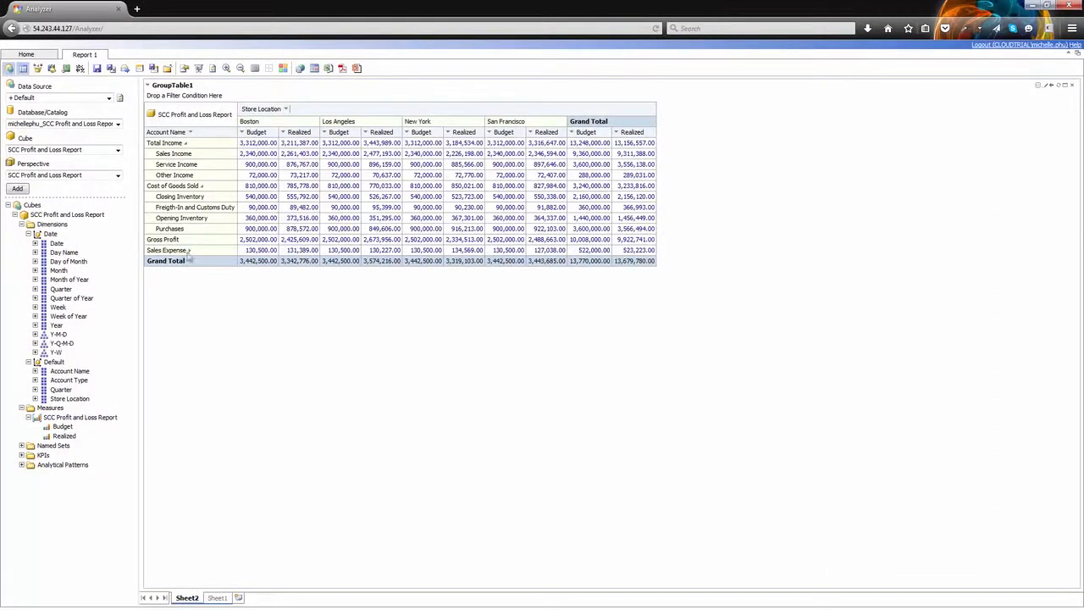
pyautogui.click(190, 250)
# Add a calculated member General Expense as Depreciation + Electricity + Insurance + Rental Expense + Wages and Saleries, apply it, and expand its row
pyautogui.click(186, 141)
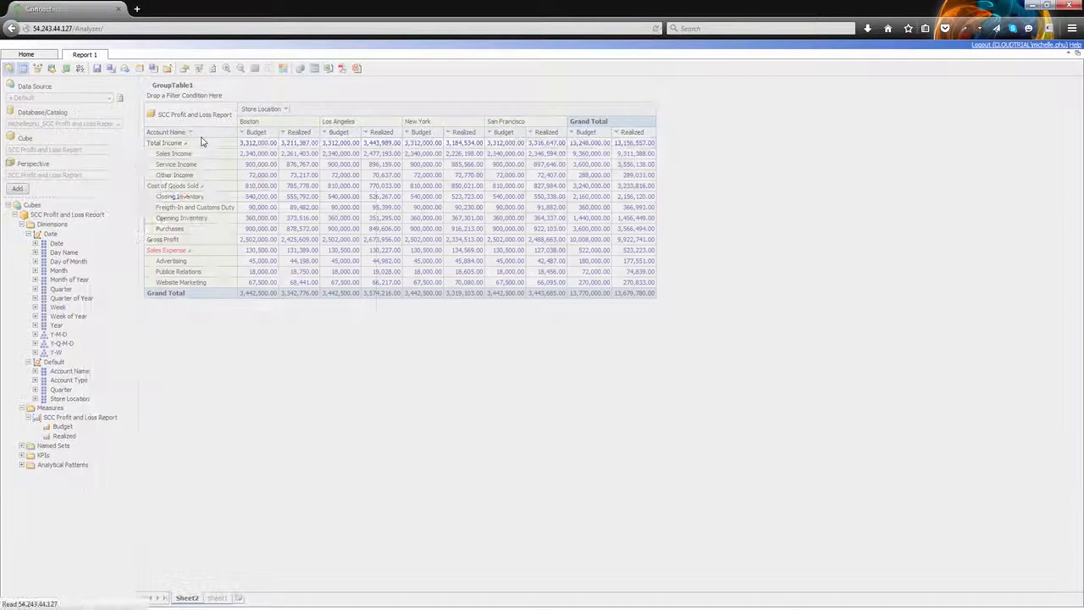
pyautogui.click(134, 196)
pyautogui.doubleClick(149, 196)
pyautogui.write('General Expense')
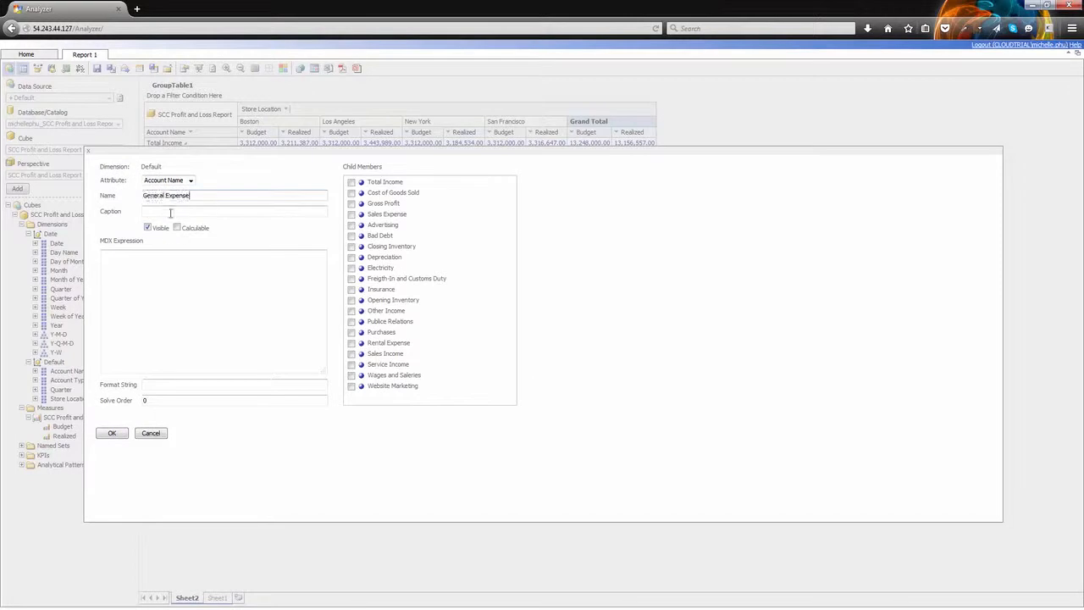
pyautogui.click(381, 257)
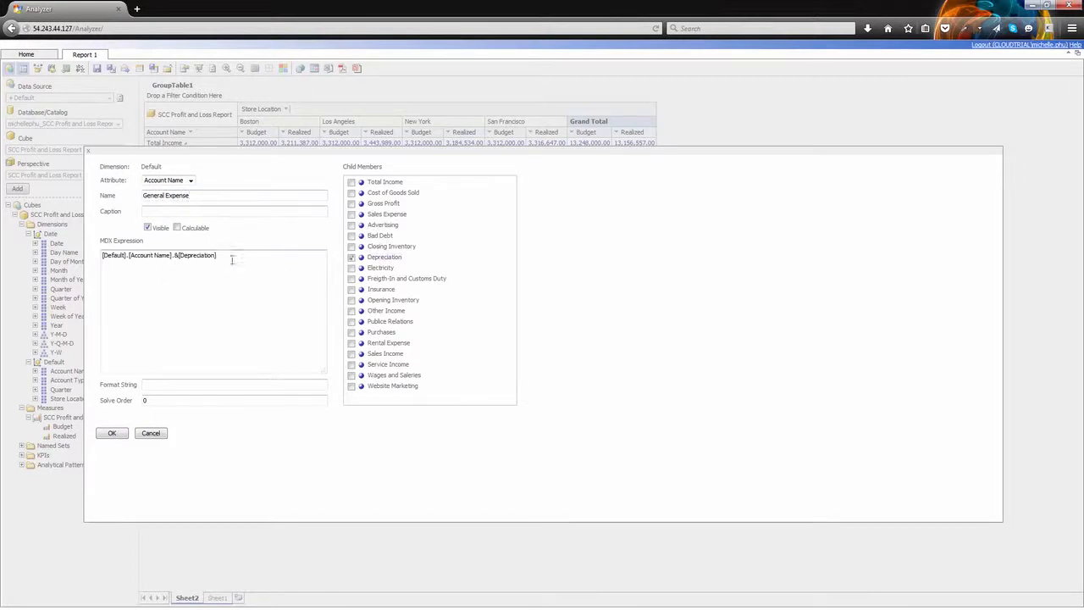
pyautogui.moveTo(375, 274); pyautogui.dragTo(215, 263)
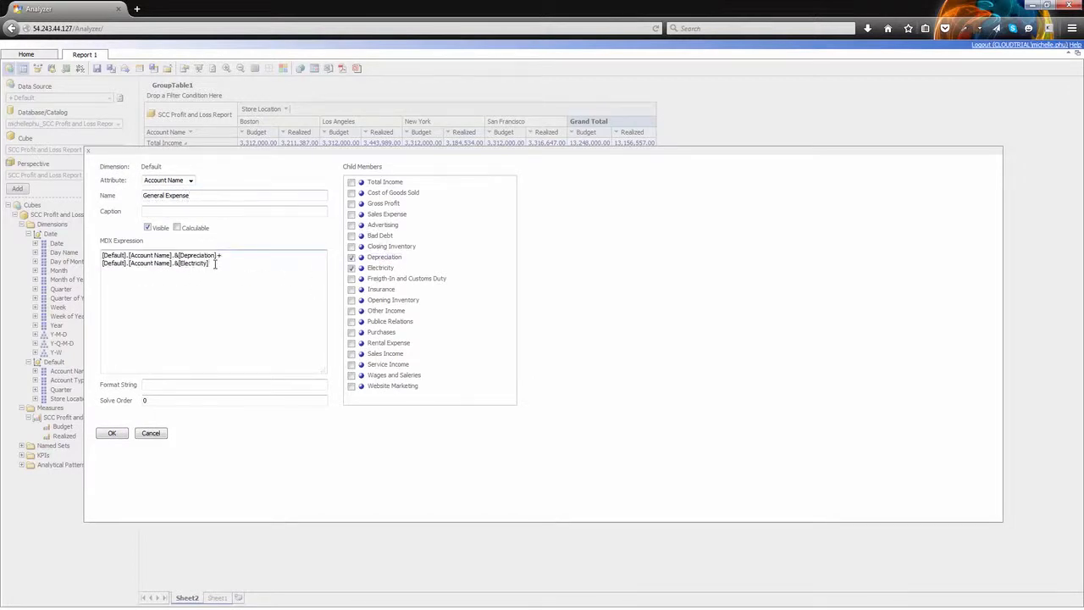
pyautogui.moveTo(372, 291); pyautogui.dragTo(214, 271)
pyautogui.moveTo(376, 342); pyautogui.dragTo(232, 280)
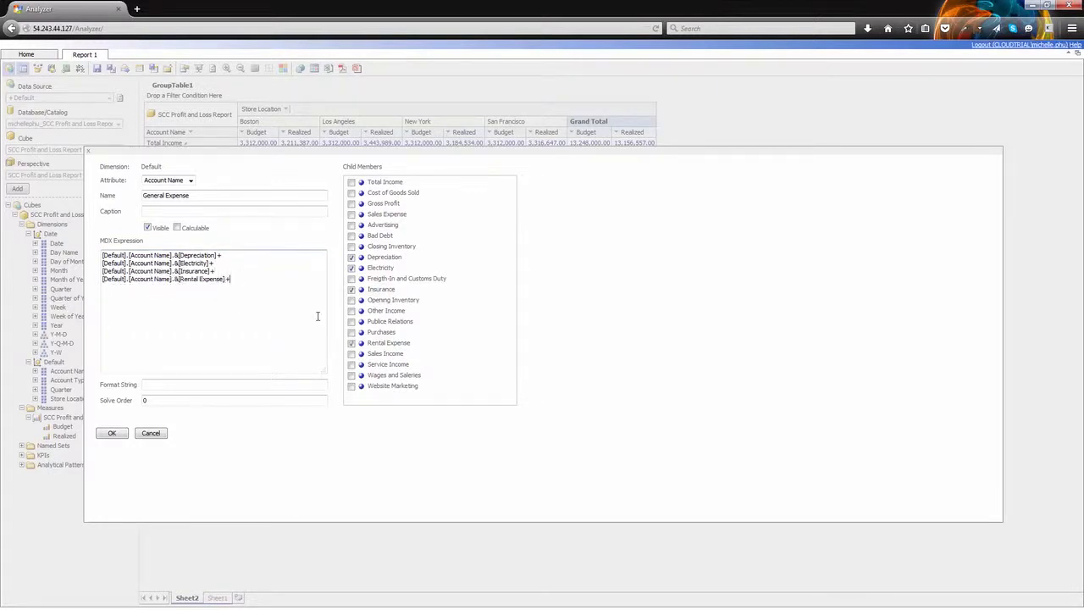
pyautogui.moveTo(388, 374); pyautogui.dragTo(208, 289)
pyautogui.click(117, 433)
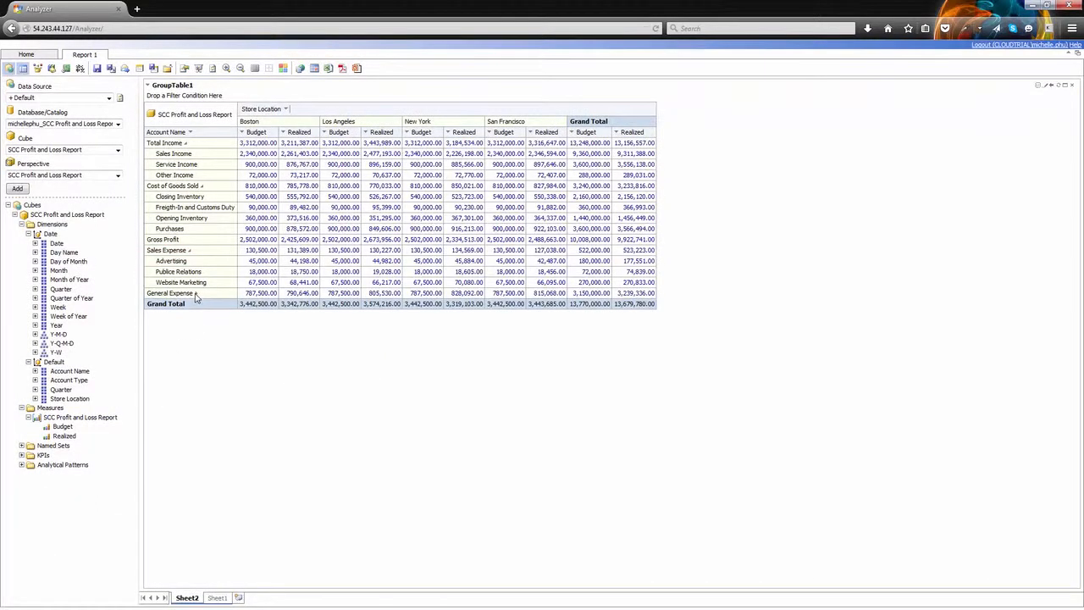
pyautogui.click(194, 294)
# Create an Account Name group named Financial Expense that contains only Bad Debt, apply it, and expand its row
pyautogui.click(191, 132)
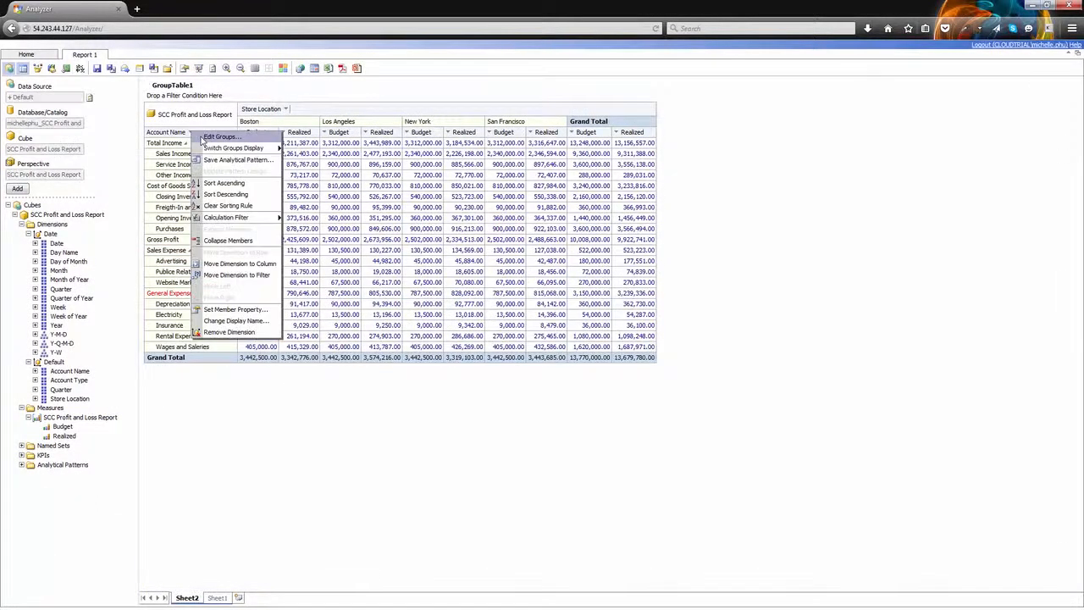
pyautogui.click(212, 137)
pyautogui.tripleClick(128, 194)
pyautogui.press('BackSpace')
pyautogui.write('Fe')
pyautogui.write('nancial Expense')
pyautogui.click(362, 312)
pyautogui.click(269, 338)
pyautogui.click(260, 469)
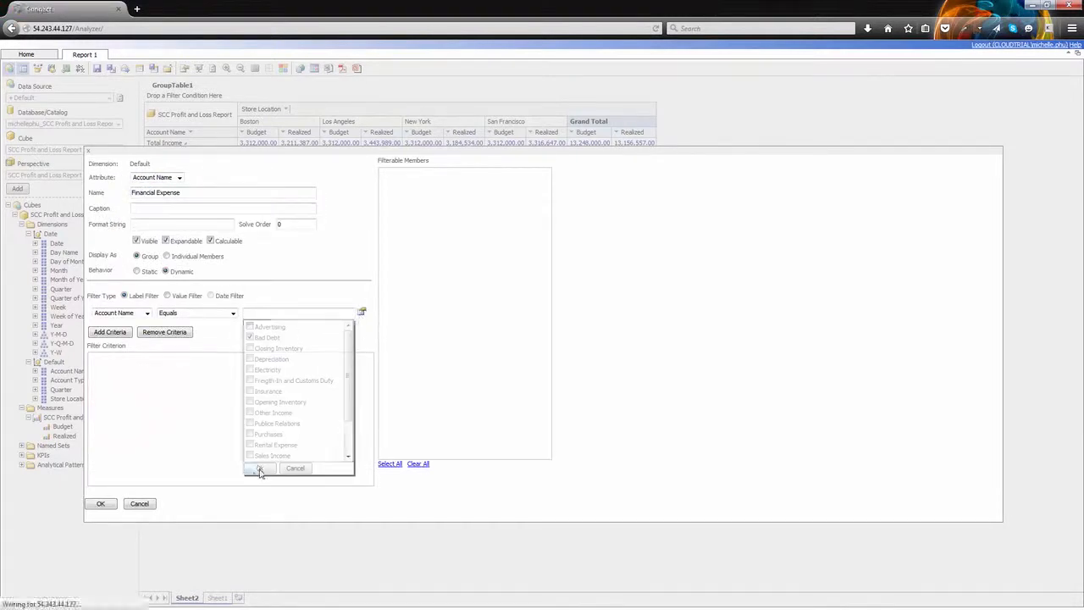
pyautogui.click(101, 503)
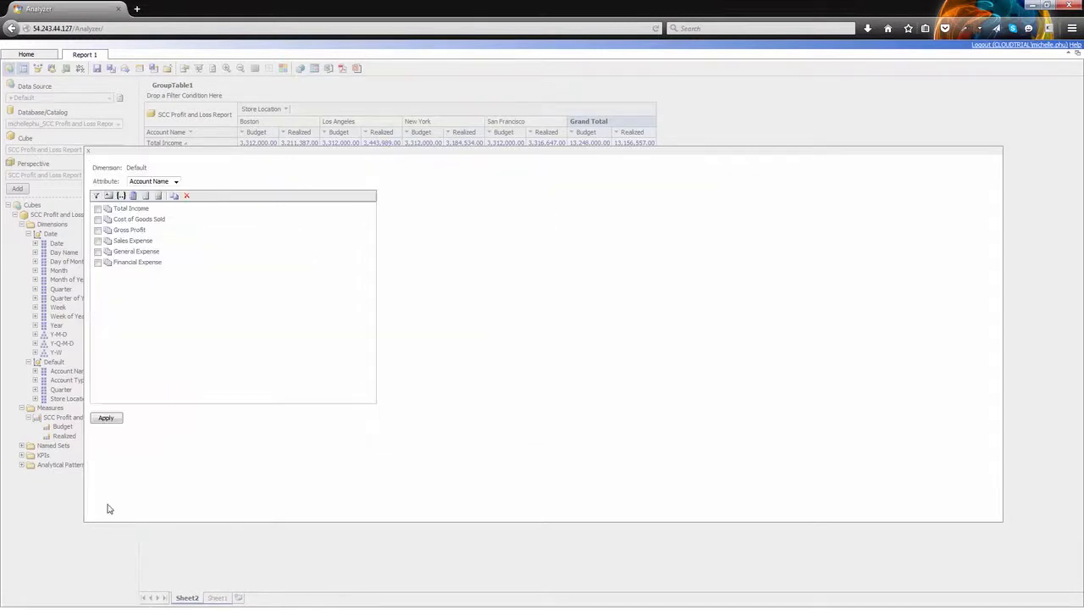
pyautogui.click(105, 418)
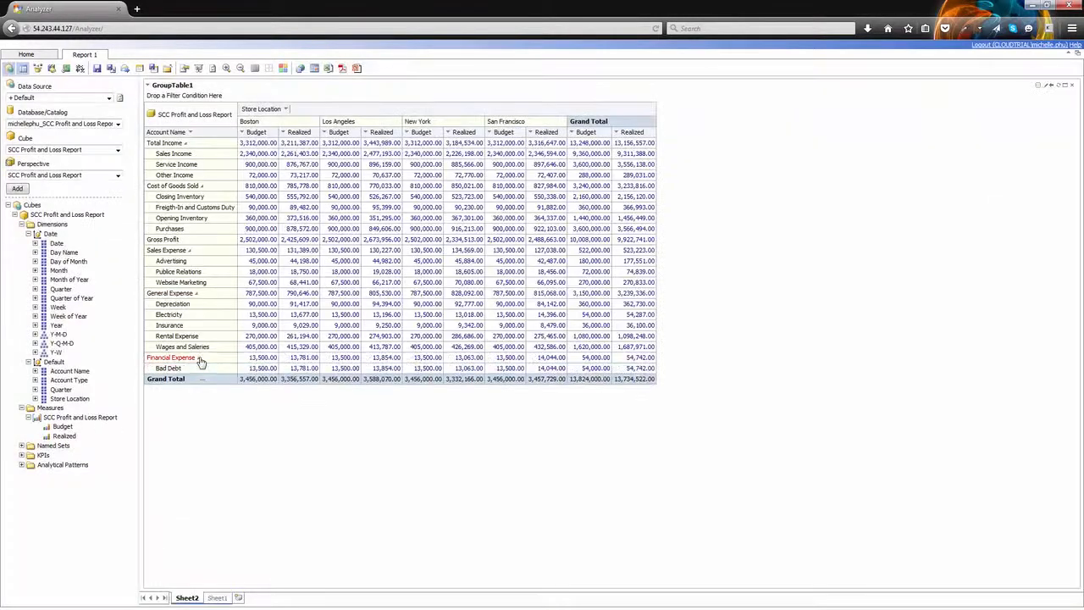
# Add a calculated member Total Expense as Sales Expense + General Expense + Financial Expense, with no child members, and apply it
pyautogui.click(191, 133)
pyautogui.click(219, 139)
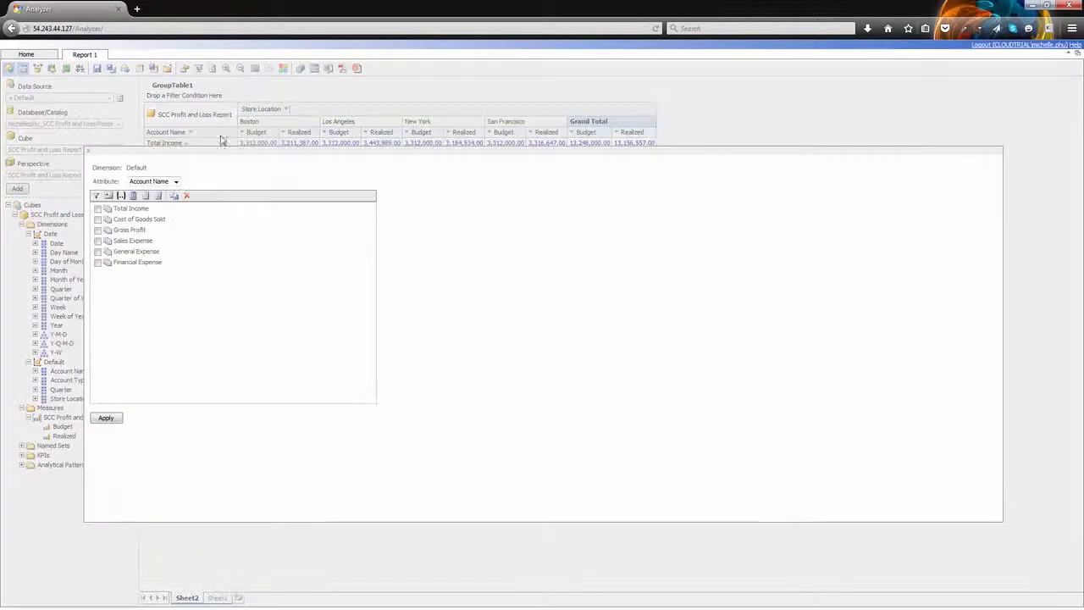
pyautogui.click(133, 196)
pyautogui.write('Total Expense')
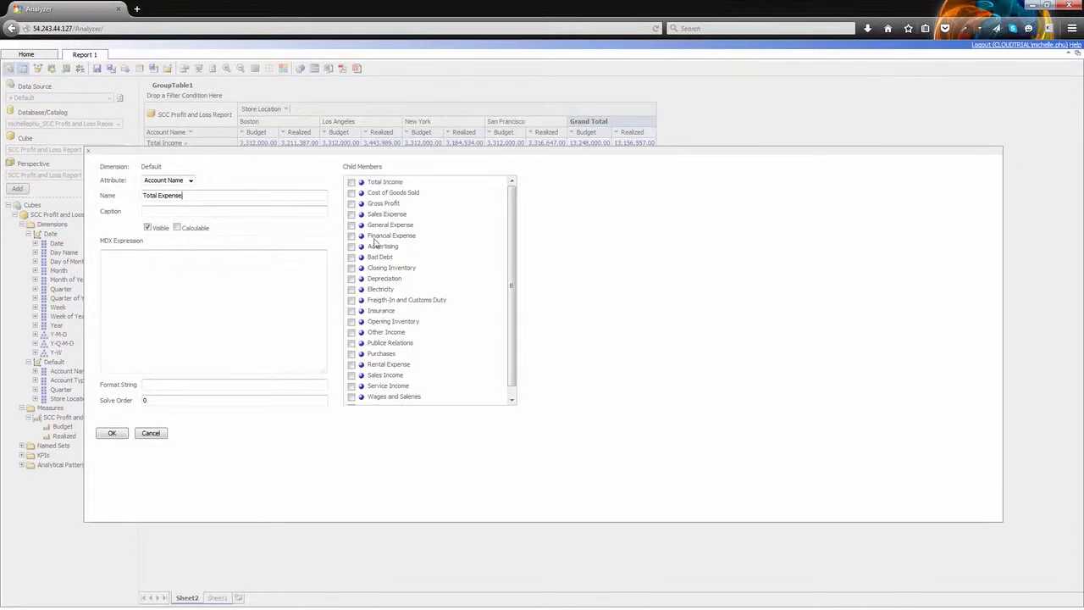
pyautogui.moveTo(387, 213); pyautogui.dragTo(199, 257)
pyautogui.write('+')
pyautogui.moveTo(385, 225); pyautogui.dragTo(244, 261)
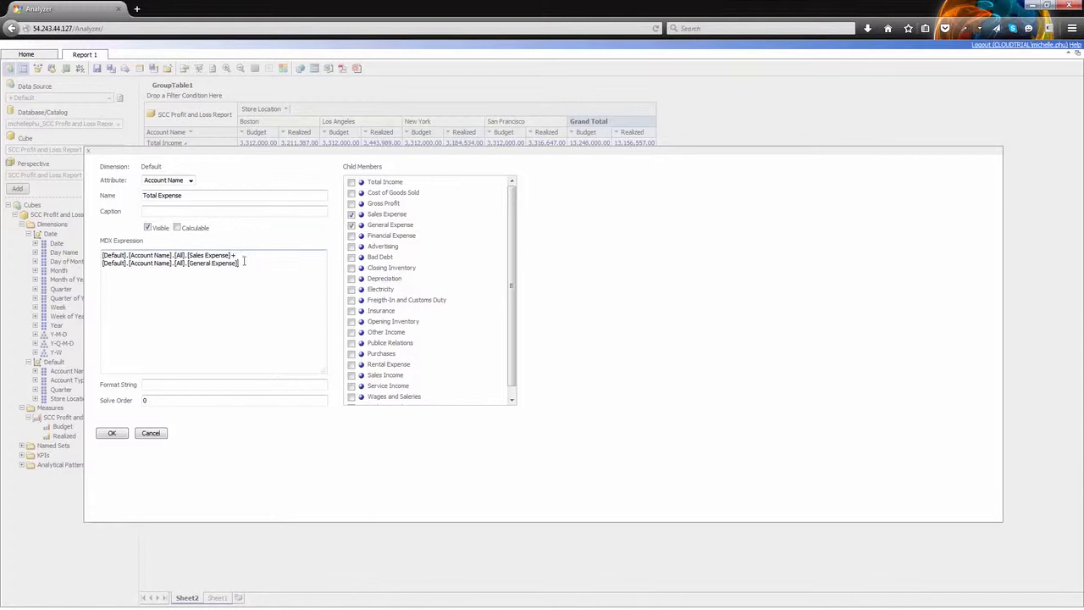
pyautogui.moveTo(378, 237); pyautogui.dragTo(140, 273)
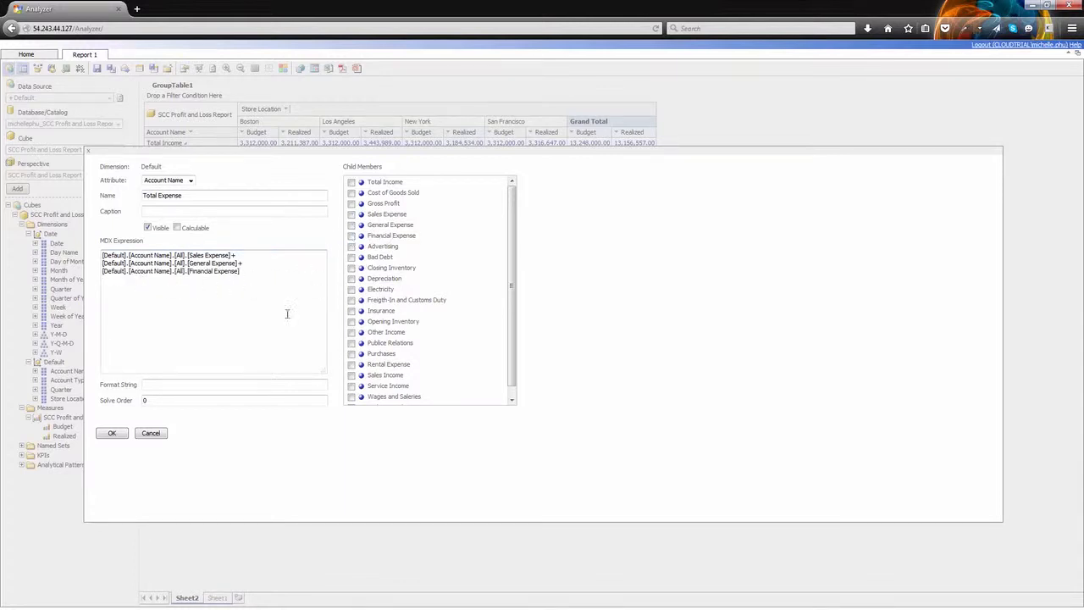
pyautogui.click(112, 433)
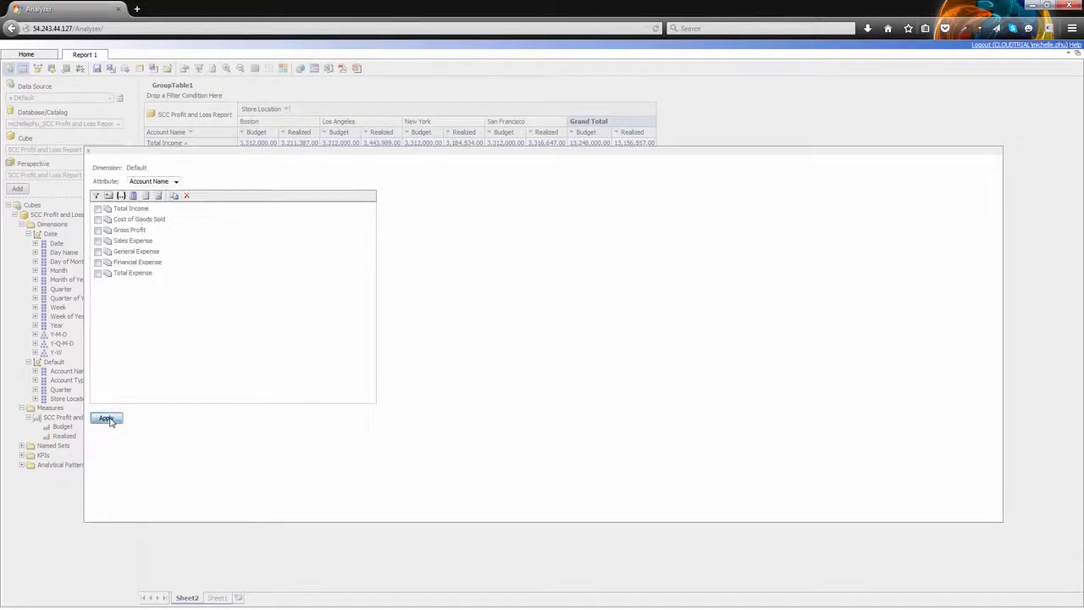
pyautogui.click(105, 418)
# Add a calculated member Net Profit as Gross Profit - Total Expense, with no child members, and apply it to the Account Name rows
pyautogui.click(190, 134)
pyautogui.click(213, 144)
pyautogui.click(138, 201)
pyautogui.write('Net Profit')
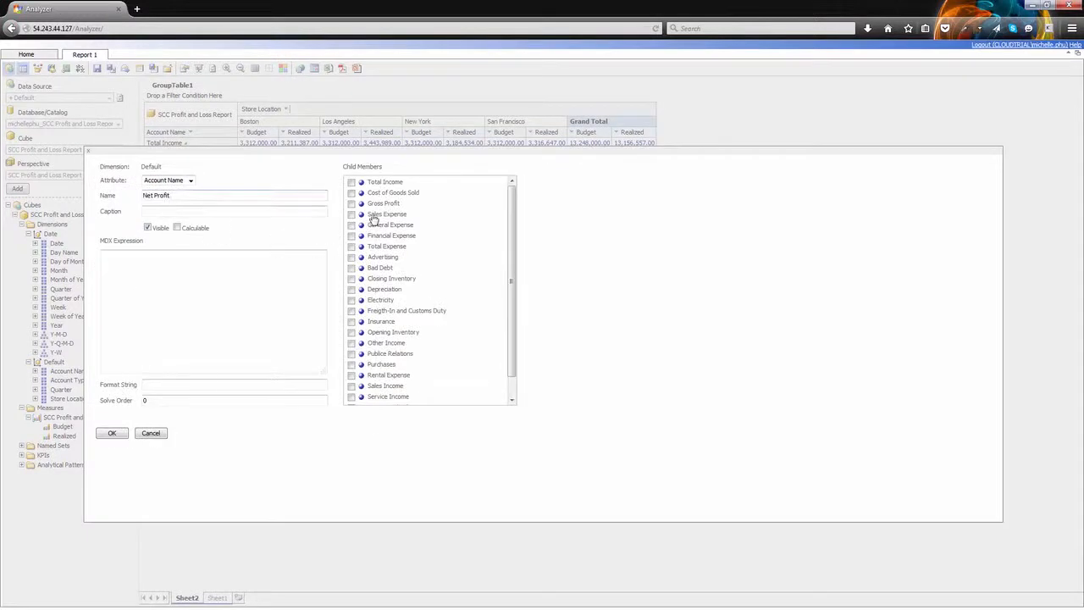
pyautogui.moveTo(374, 204); pyautogui.dragTo(221, 250)
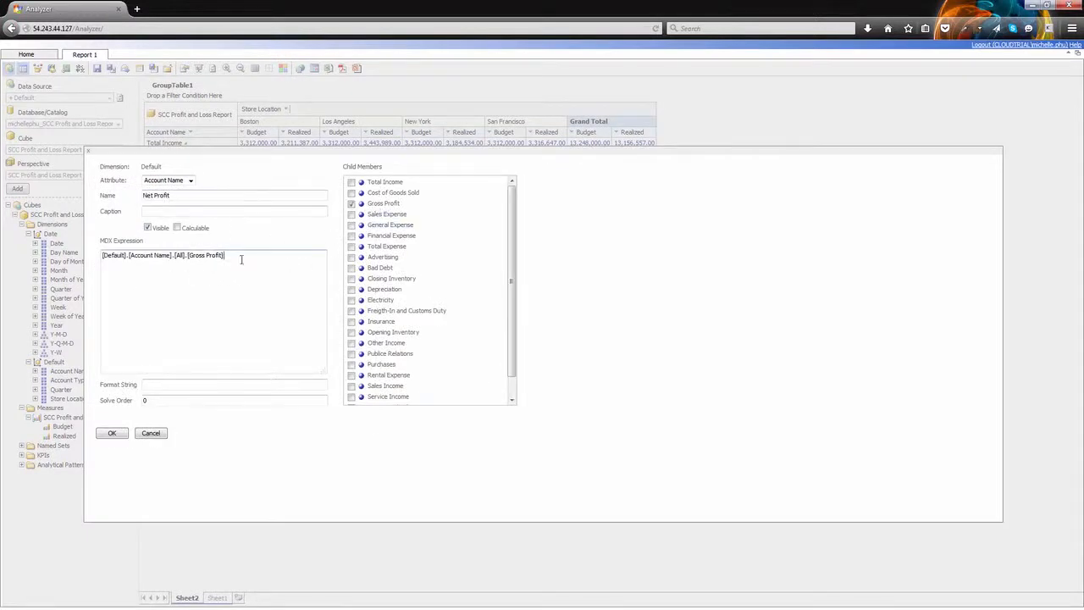
pyautogui.moveTo(377, 246); pyautogui.dragTo(129, 265)
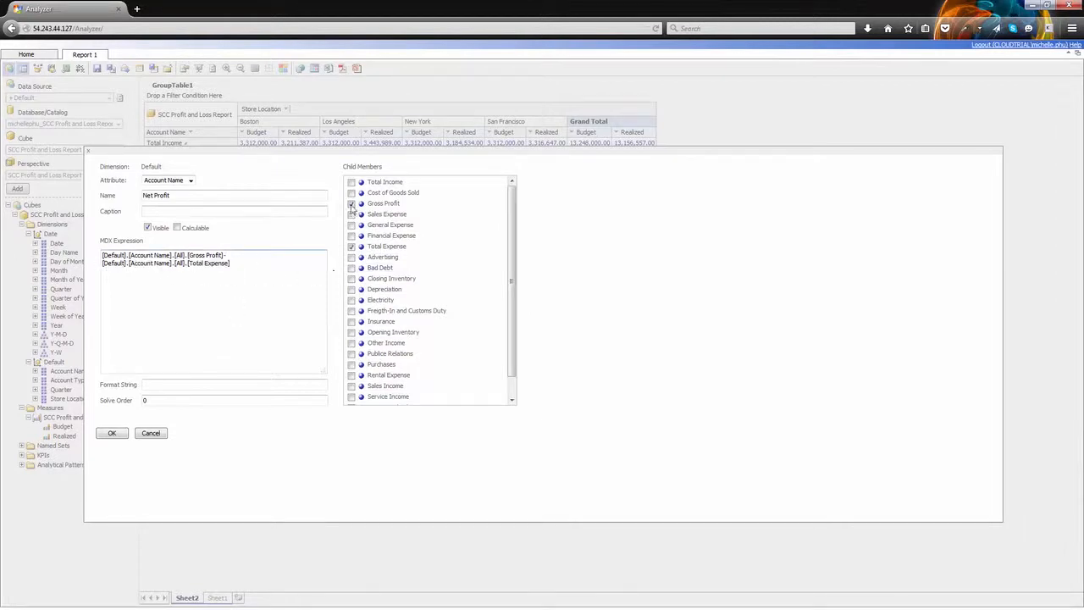
pyautogui.click(114, 434)
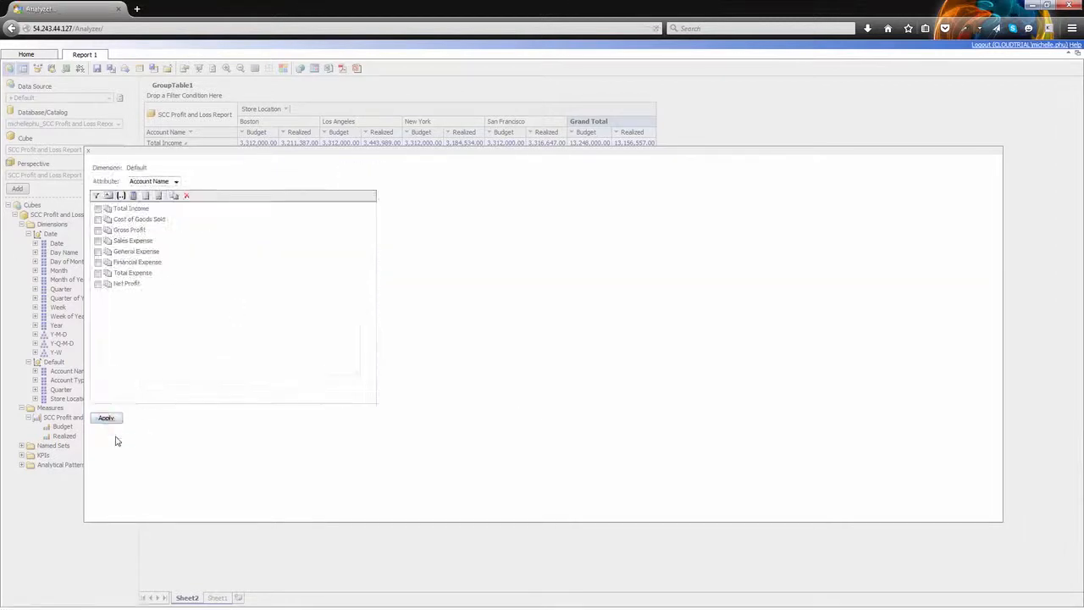
pyautogui.click(111, 418)
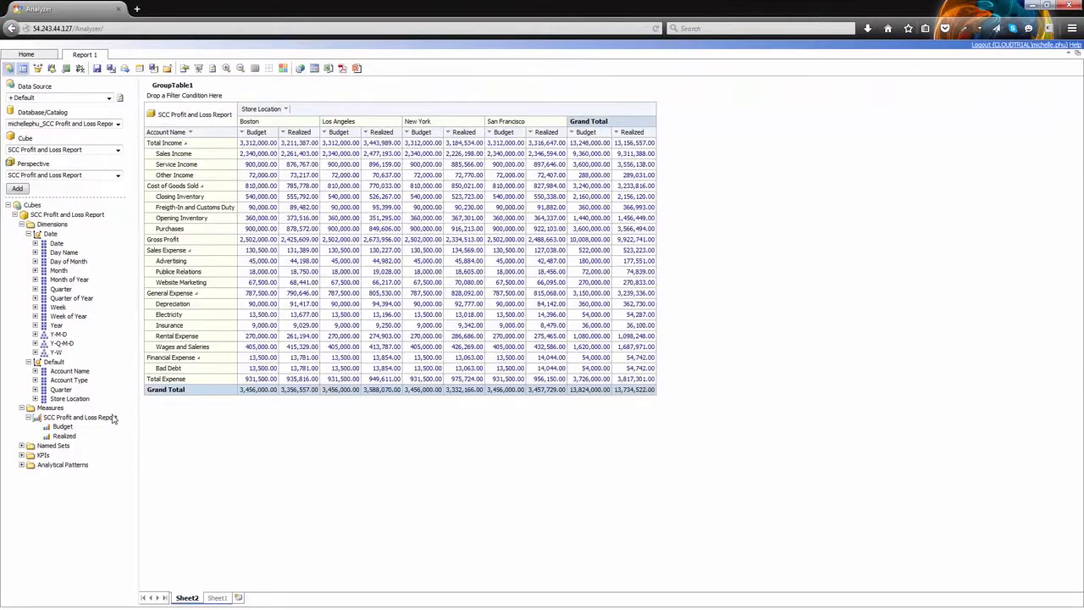
# Add the Default dimension's Quarter as a report filter with all individual members, and filter the table to 2014 Q2
pyautogui.moveTo(58, 306); pyautogui.dragTo(195, 99)
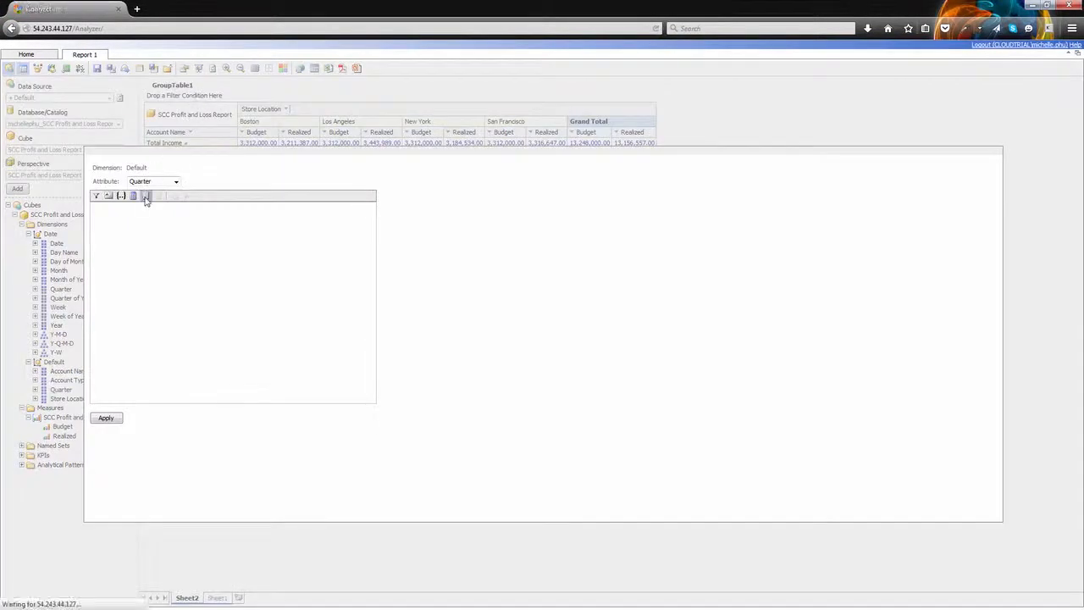
pyautogui.click(145, 195)
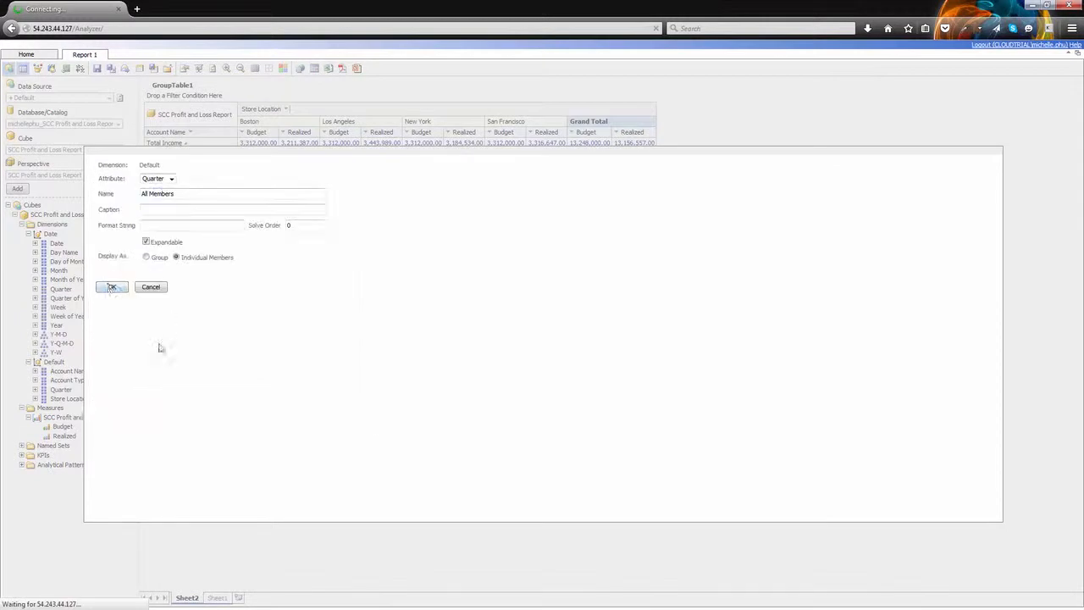
pyautogui.click(115, 287)
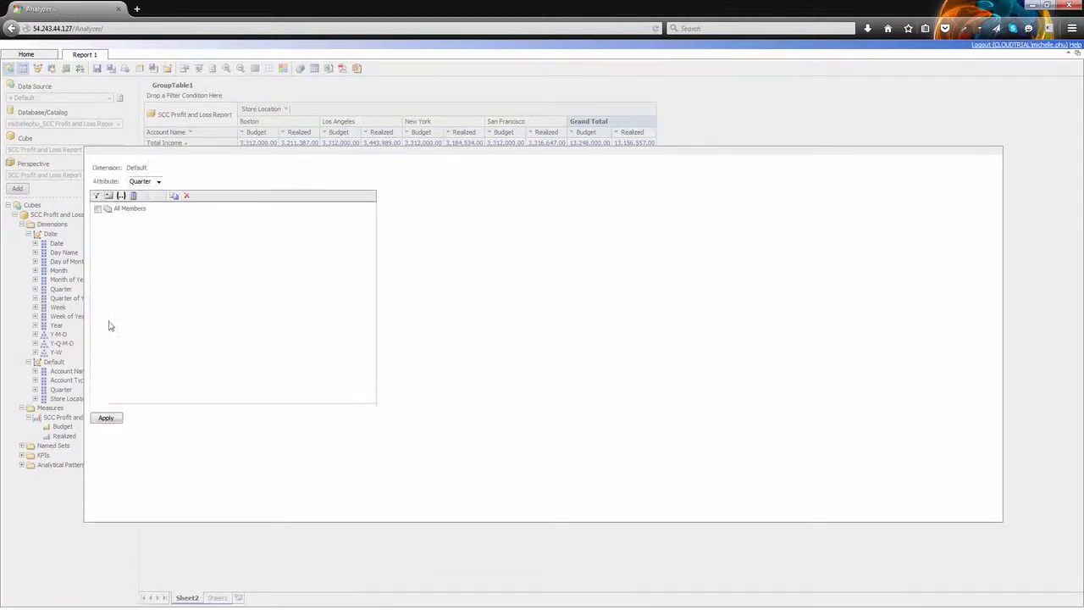
pyautogui.click(106, 417)
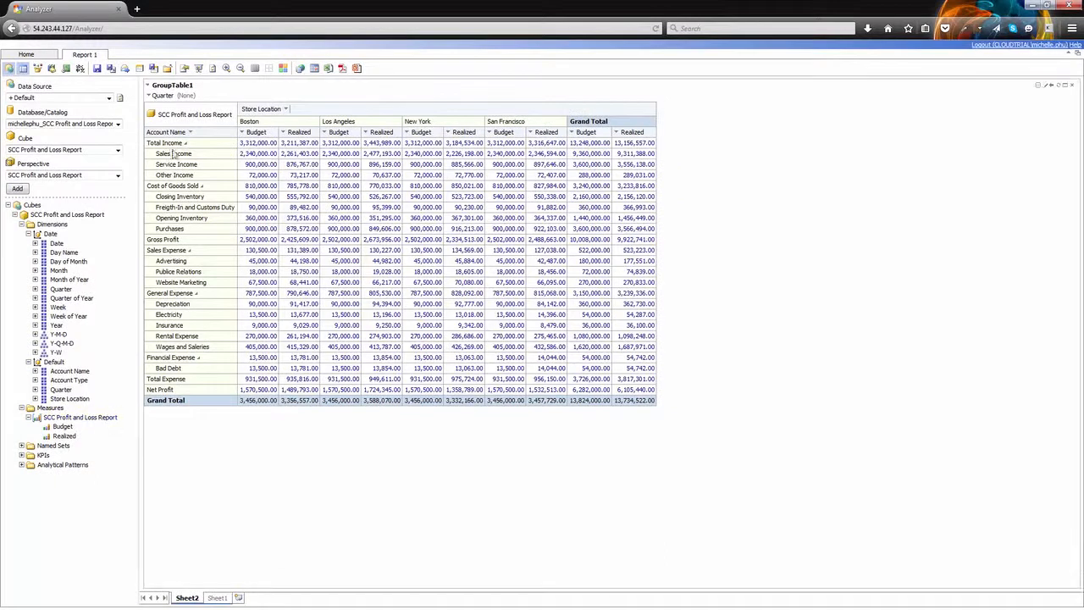
pyautogui.click(185, 96)
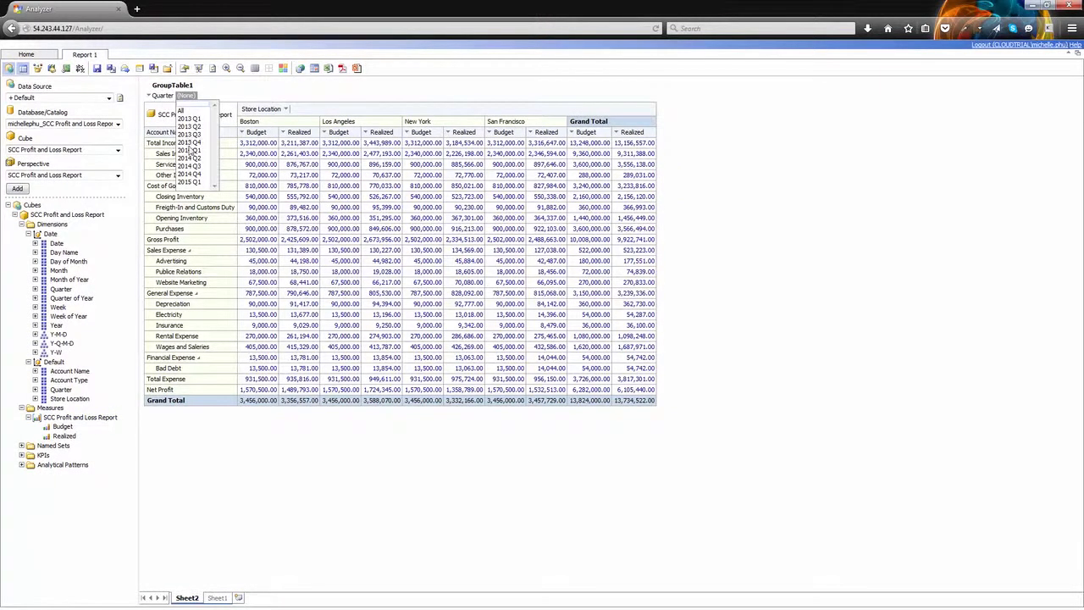
pyautogui.click(191, 159)
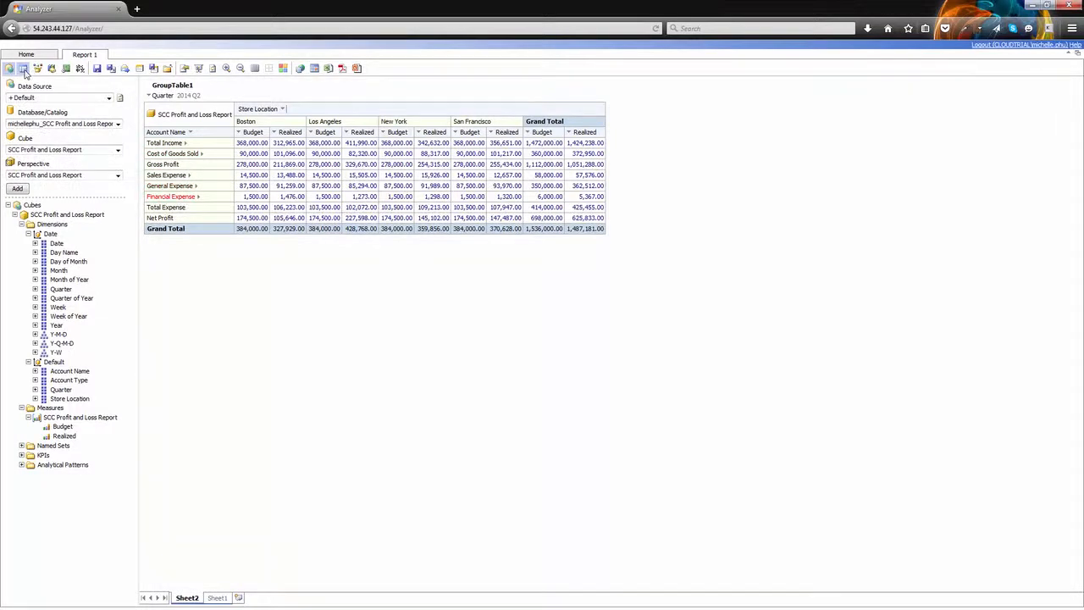
# Hide the cube field pane and create a pie chart on Sheet2 to the right of the group table
pyautogui.click(24, 69)
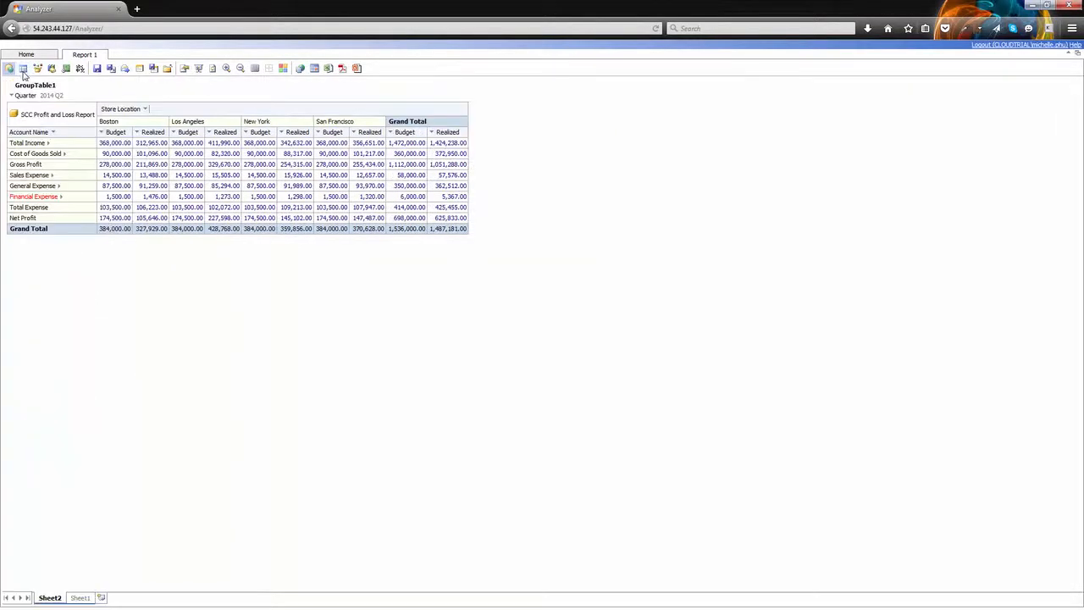
pyautogui.click(13, 88)
pyautogui.click(30, 90)
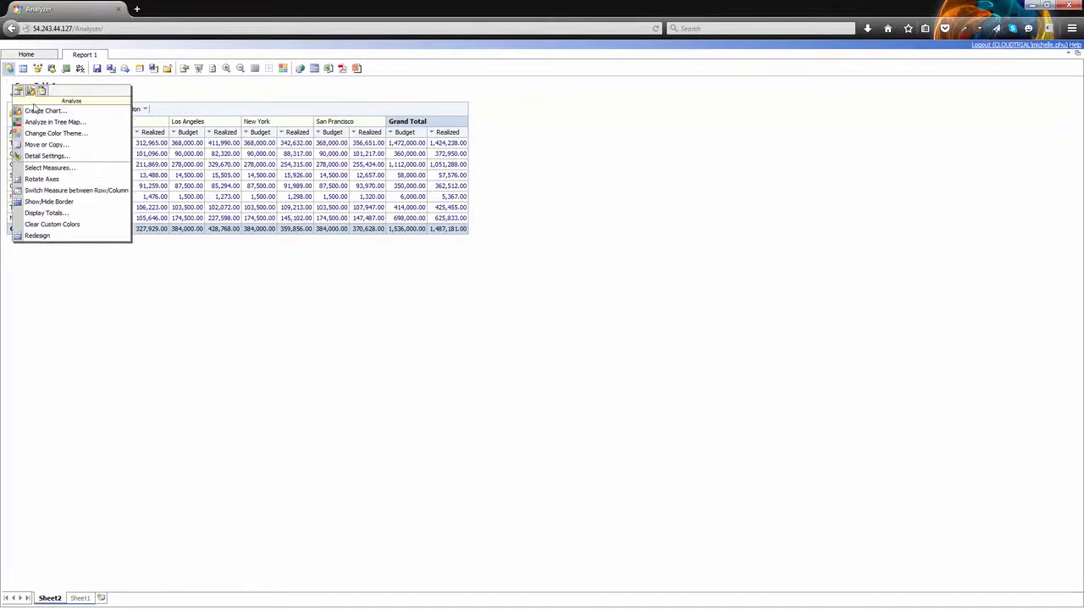
pyautogui.click(36, 111)
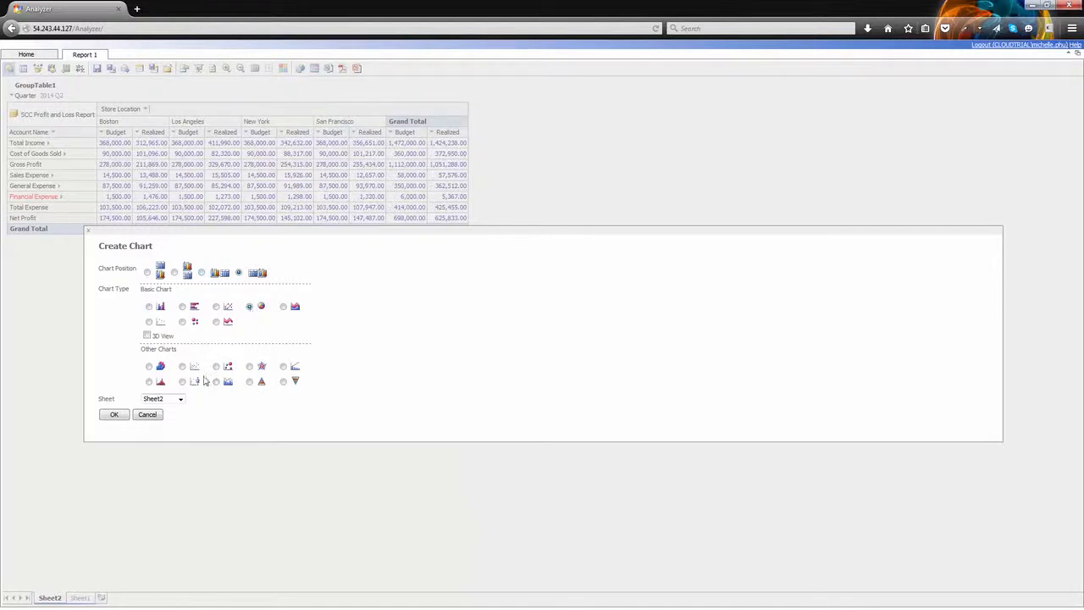
pyautogui.click(114, 414)
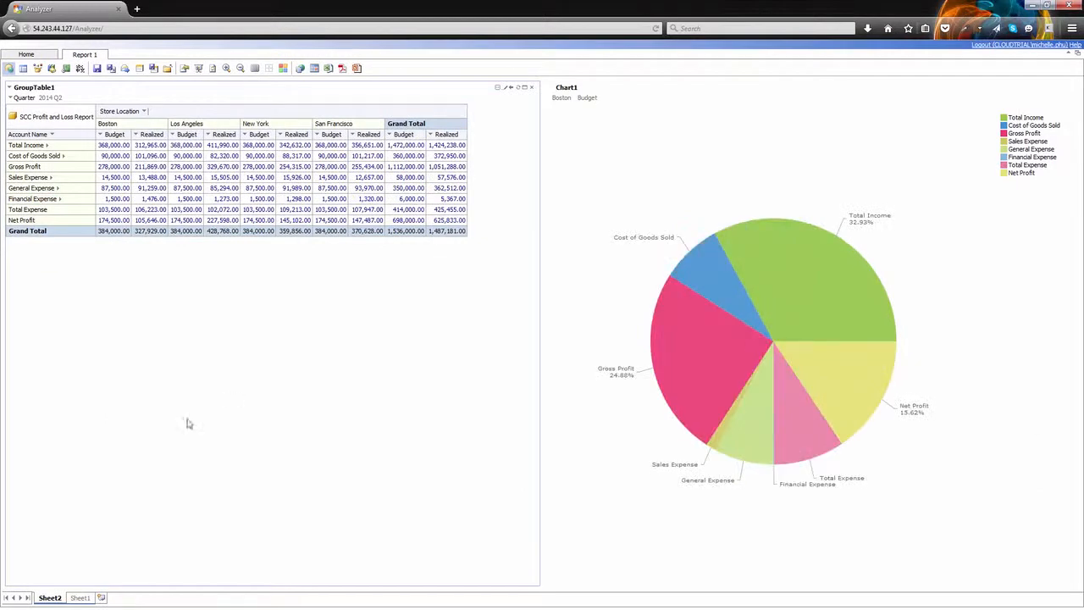
# Rotate the pie chart's axes so it compares store locations, and switch its measure to Realized
pyautogui.click(557, 91)
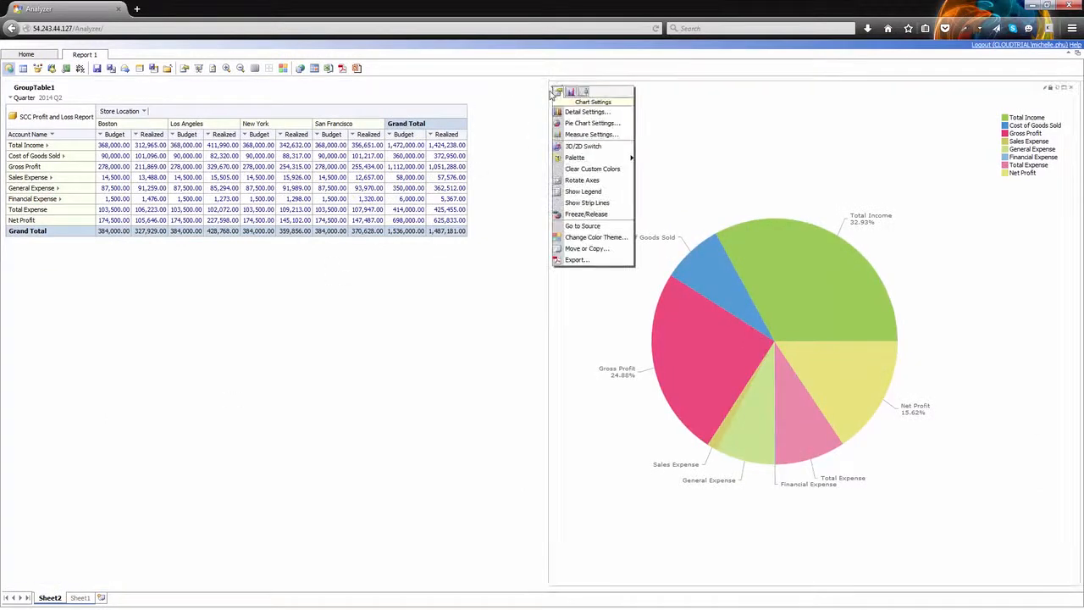
pyautogui.click(581, 181)
pyautogui.click(605, 99)
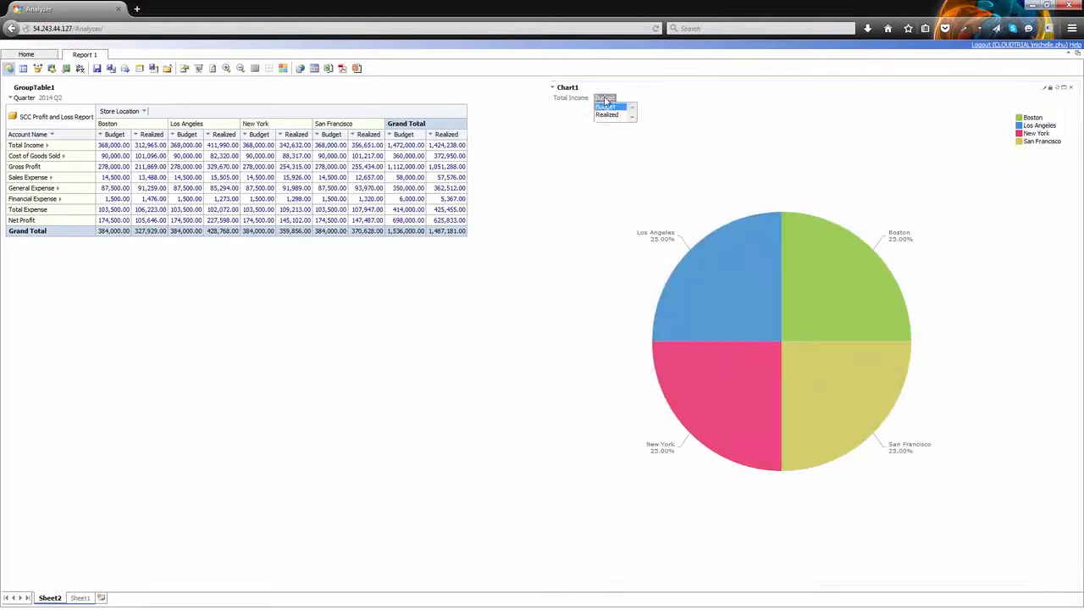
pyautogui.click(608, 115)
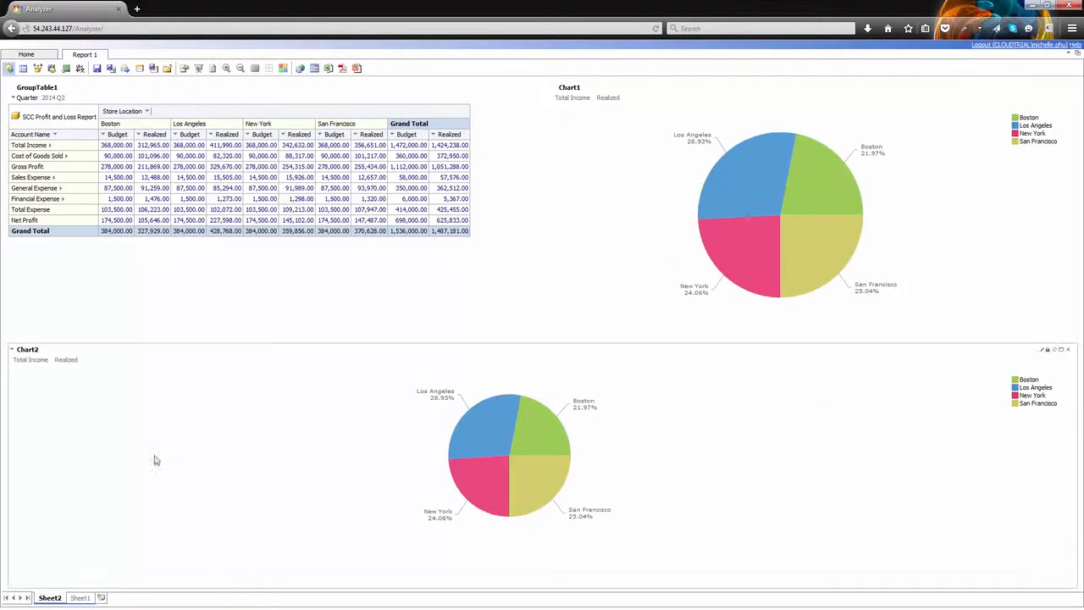
# Set Chart2 to Total Expense, and place another copy of Chart1 beside it showing Net Profit
pyautogui.click(16, 359)
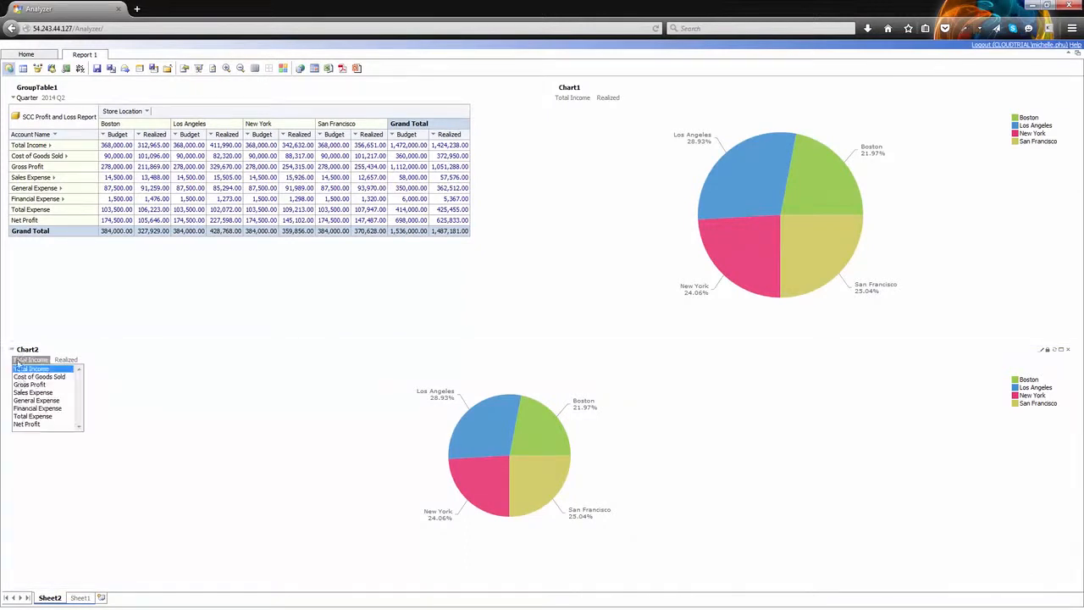
pyautogui.click(25, 417)
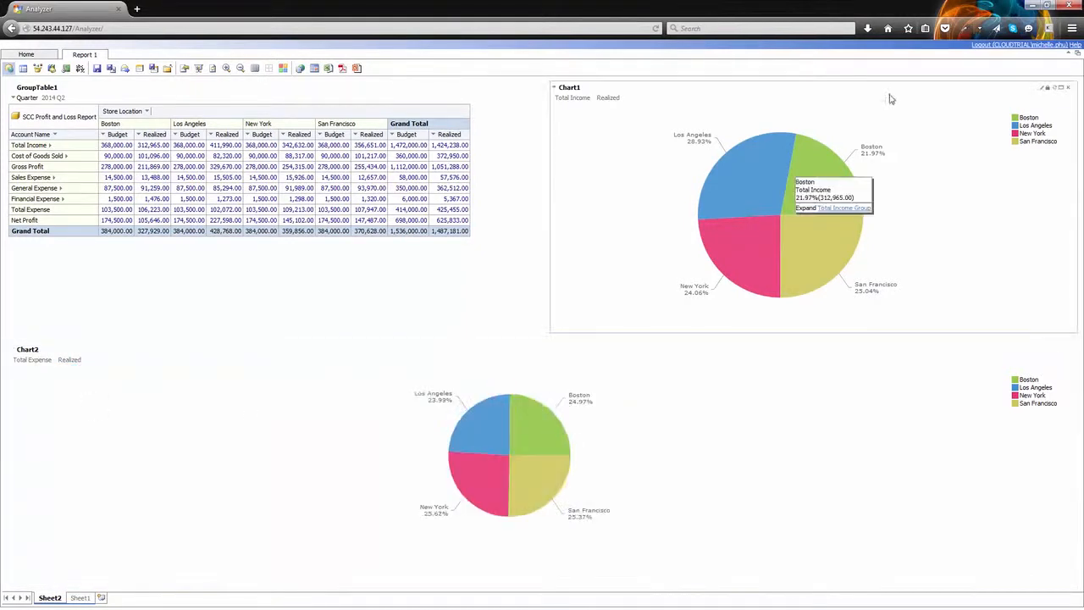
pyautogui.moveTo(889, 93); pyautogui.dragTo(956, 421)
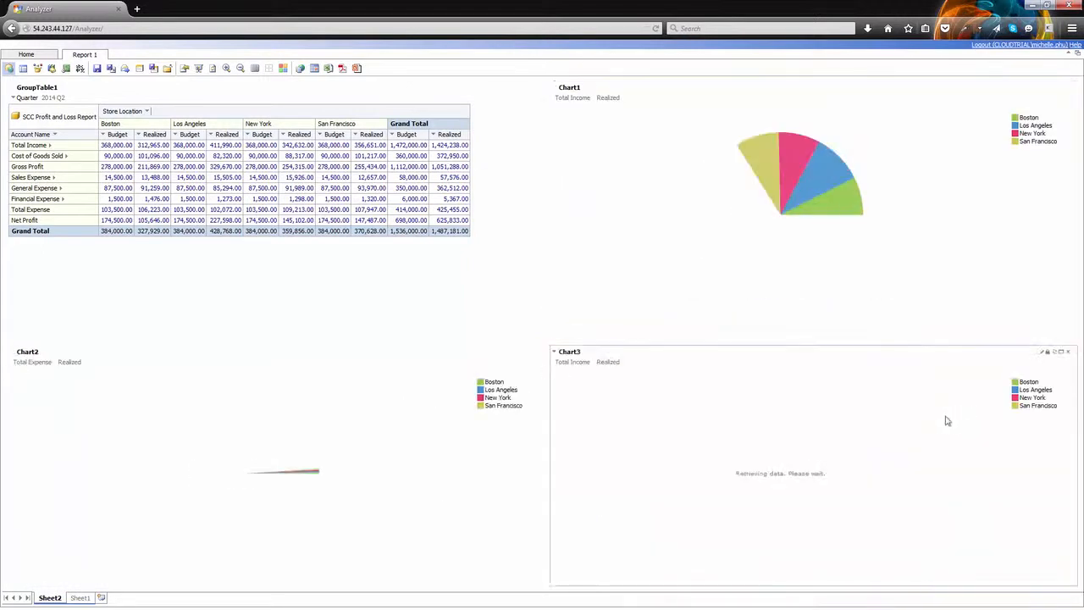
pyautogui.click(573, 361)
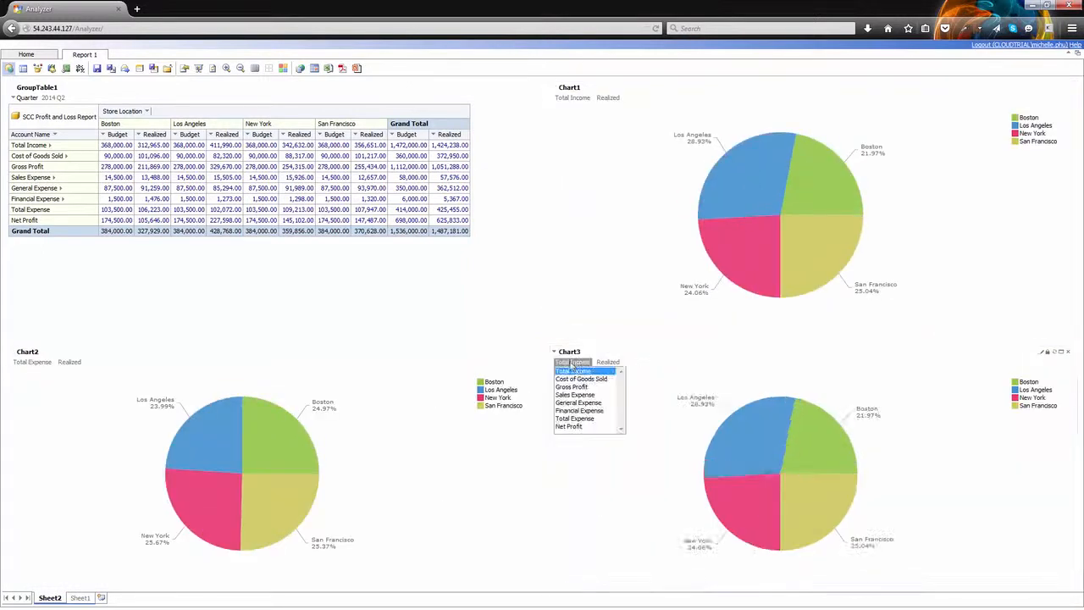
pyautogui.click(573, 426)
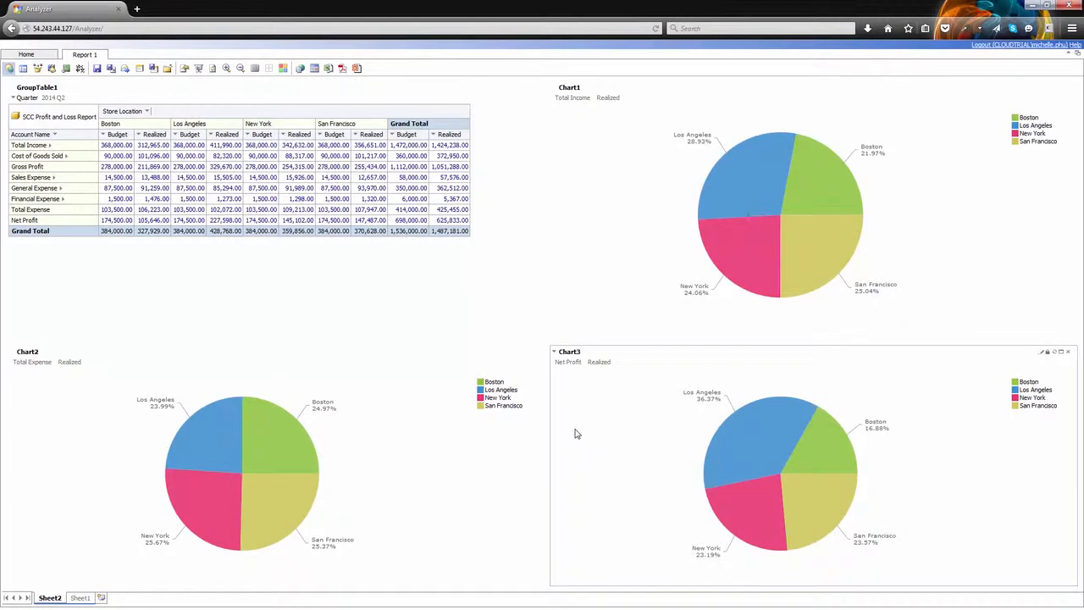
# Save the report under the name PL
pyautogui.click(97, 69)
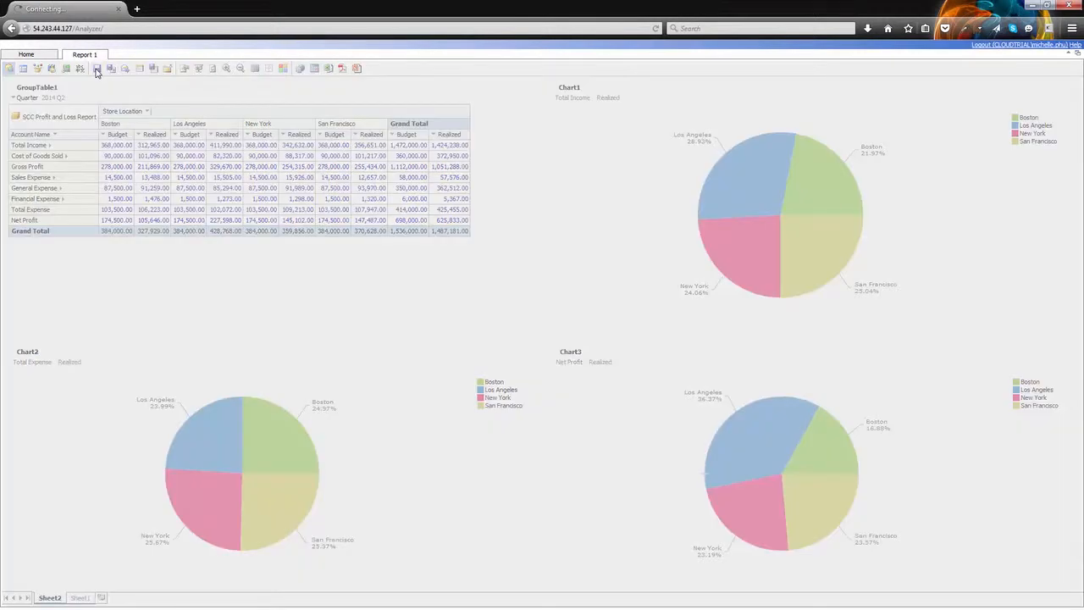
pyautogui.moveTo(192, 301); pyautogui.dragTo(156, 300)
pyautogui.write('PL')
pyautogui.click(106, 367)
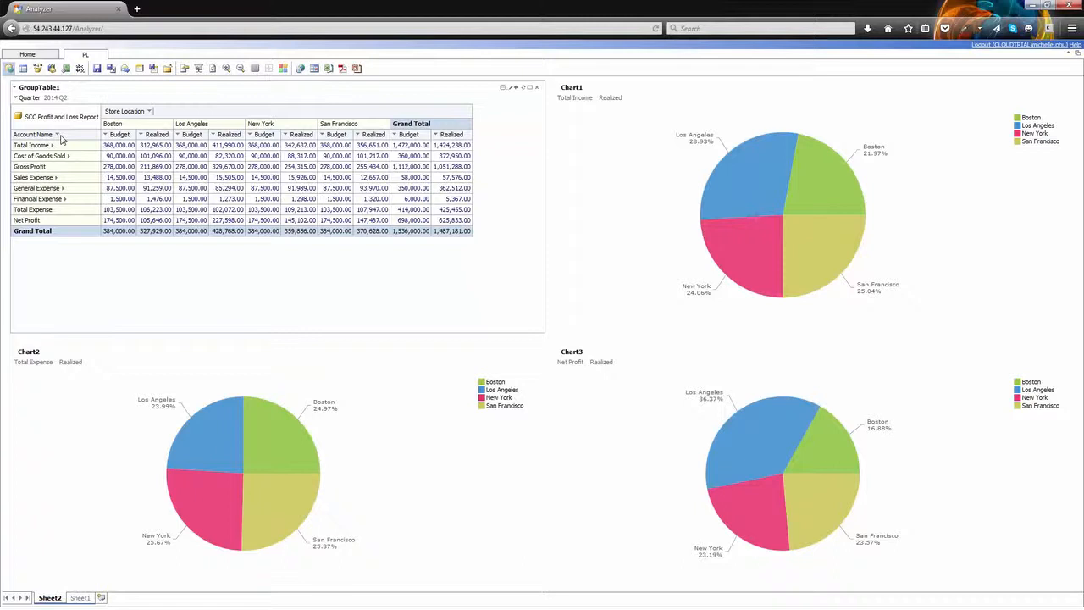
# Save the Account Name row structure as a personal analytical pattern named My PL Report Template in the Default folder
pyautogui.click(59, 136)
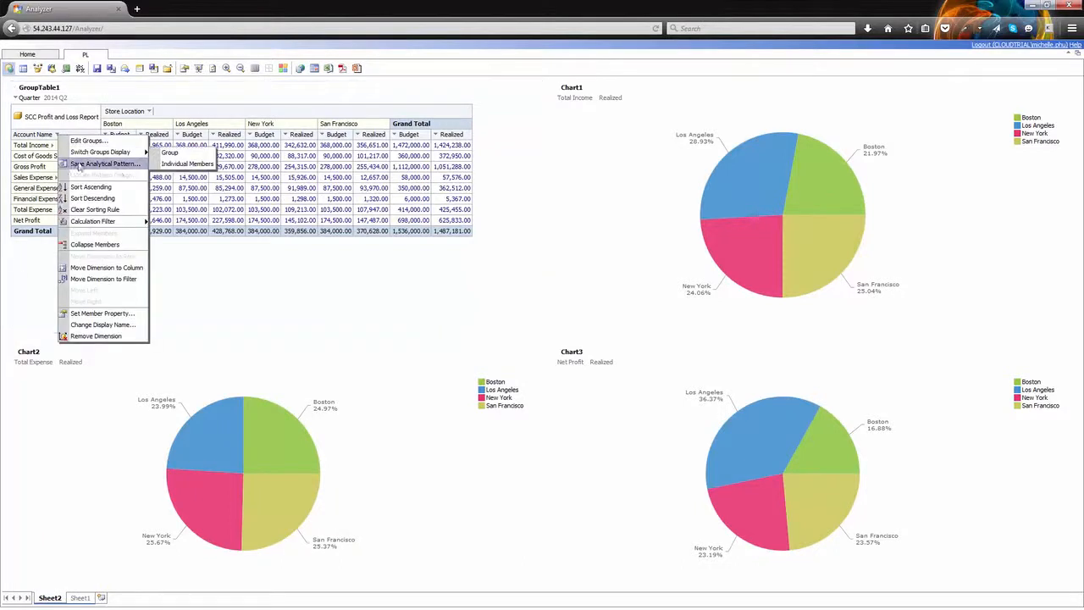
pyautogui.click(132, 166)
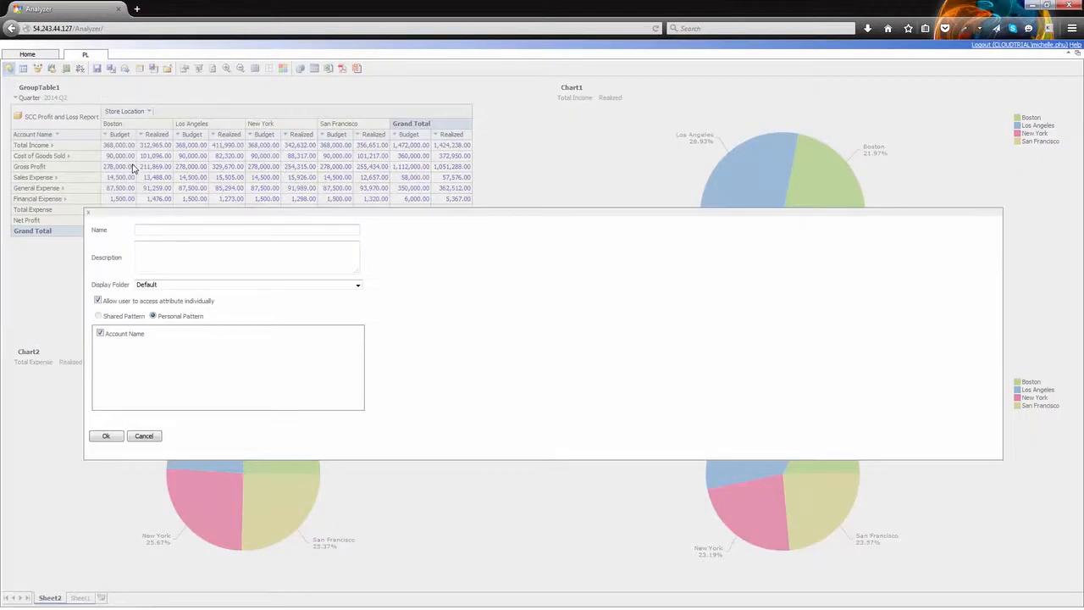
pyautogui.click(147, 230)
pyautogui.write('M')
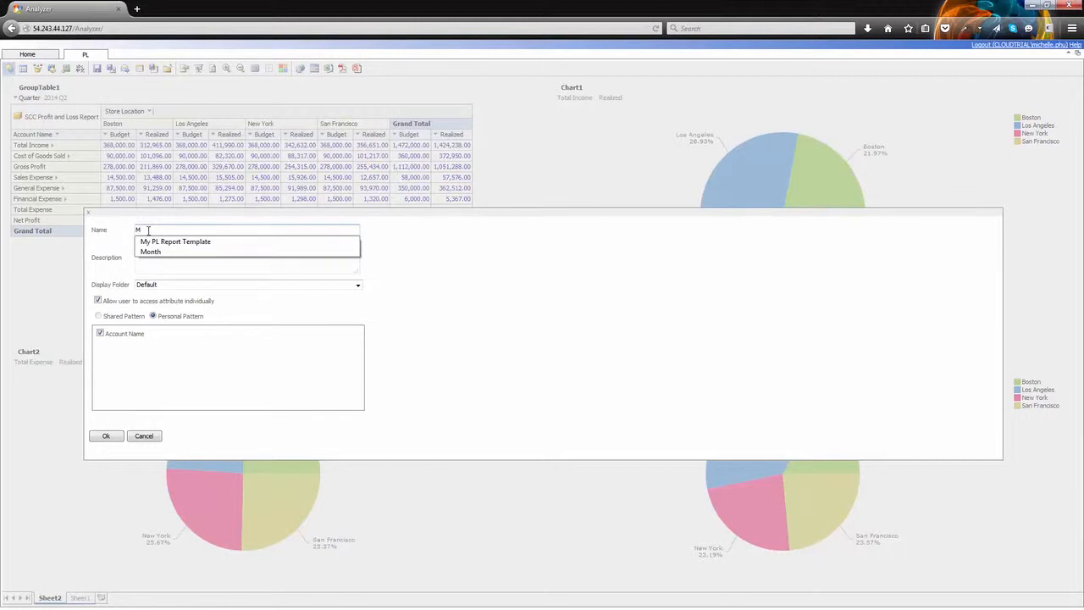
pyautogui.click(157, 242)
pyautogui.click(103, 438)
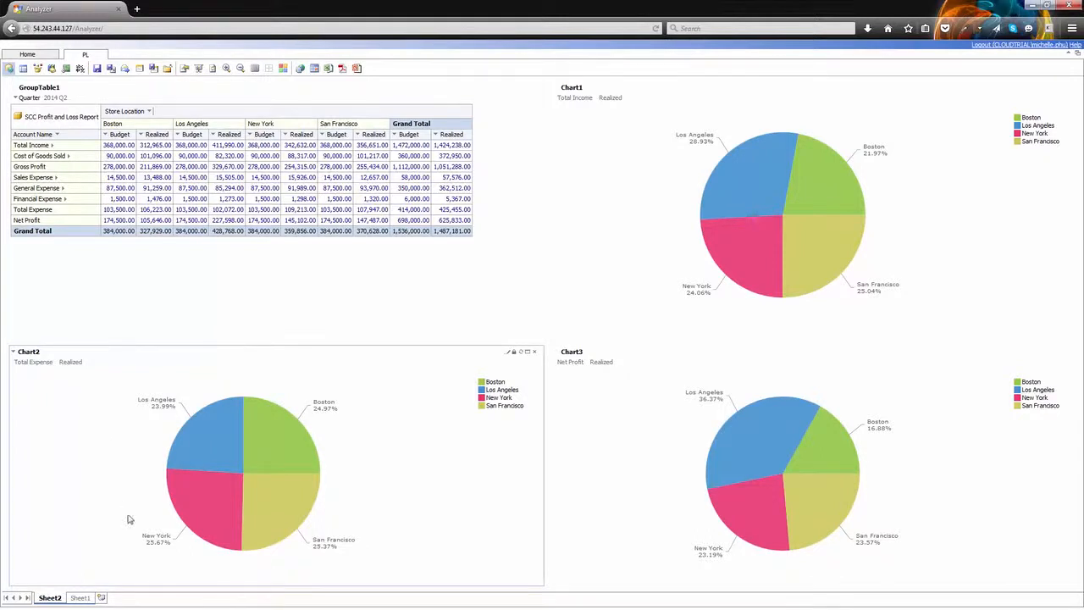
# Insert a new GroupTable sheet in front of the empty Sheet1
pyautogui.click(81, 597)
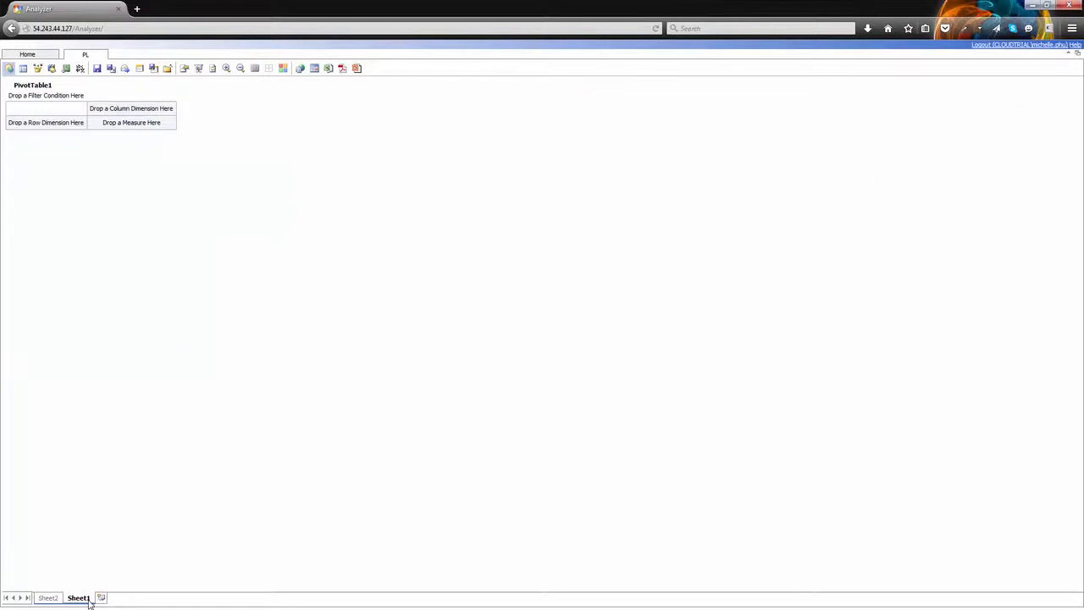
pyautogui.rightClick(86, 601)
pyautogui.moveTo(102, 554)
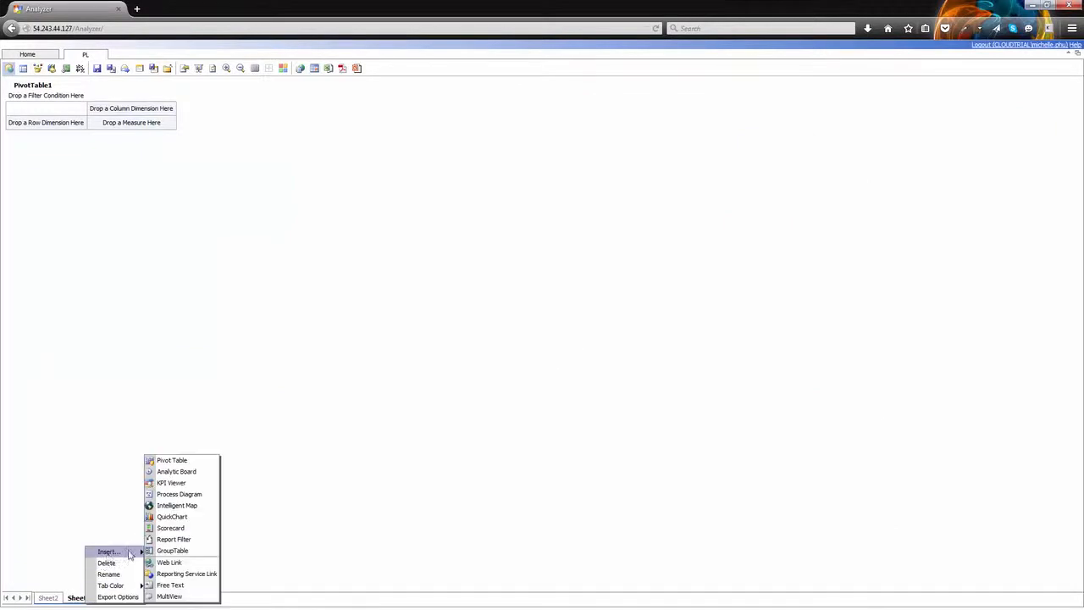
pyautogui.click(169, 551)
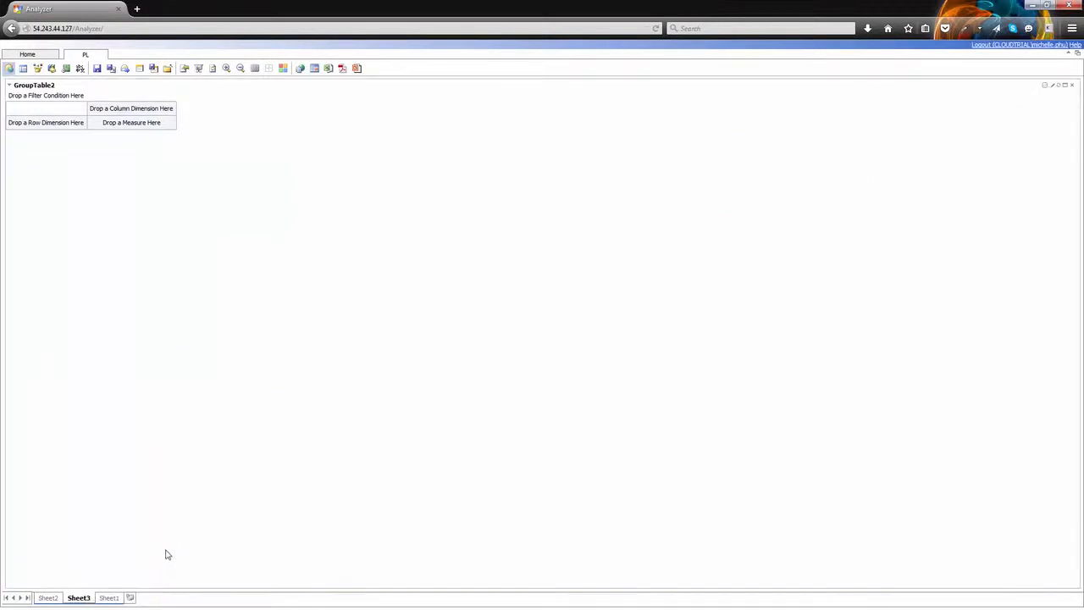
# Fill the new group table with the personal pattern My PL Report Template as rows and Budget and Realized as measures
pyautogui.click(23, 69)
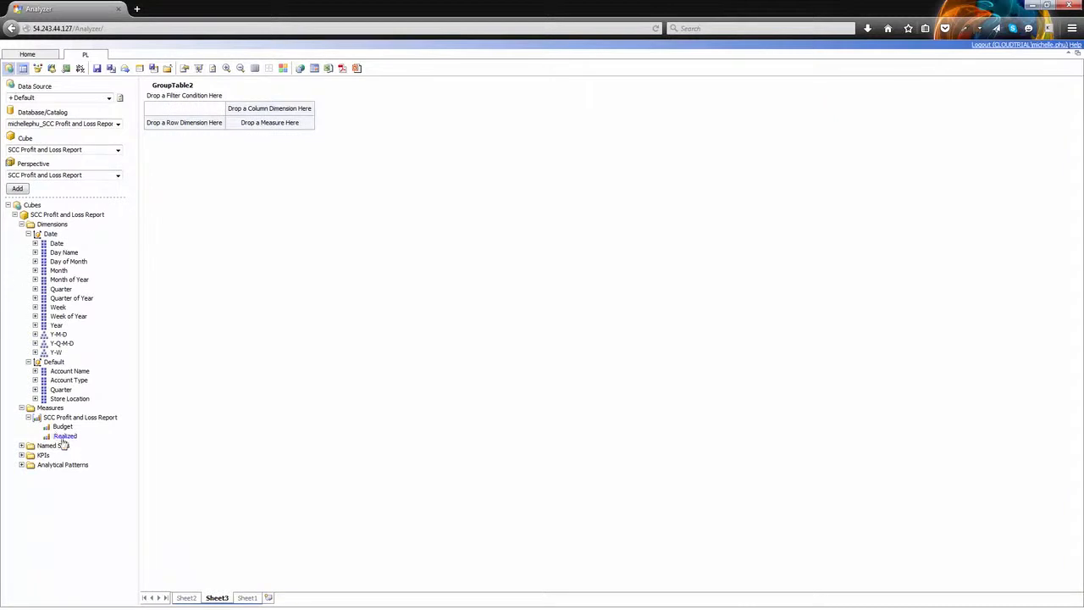
pyautogui.rightClick(64, 463)
pyautogui.click(84, 468)
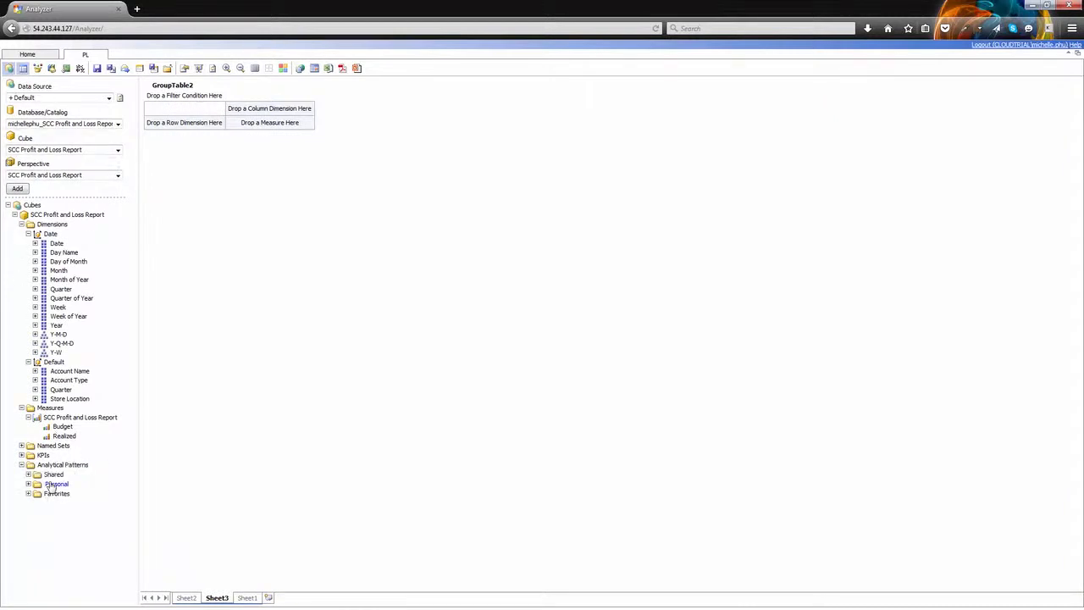
pyautogui.click(28, 484)
pyautogui.click(35, 494)
pyautogui.moveTo(83, 507); pyautogui.dragTo(179, 132)
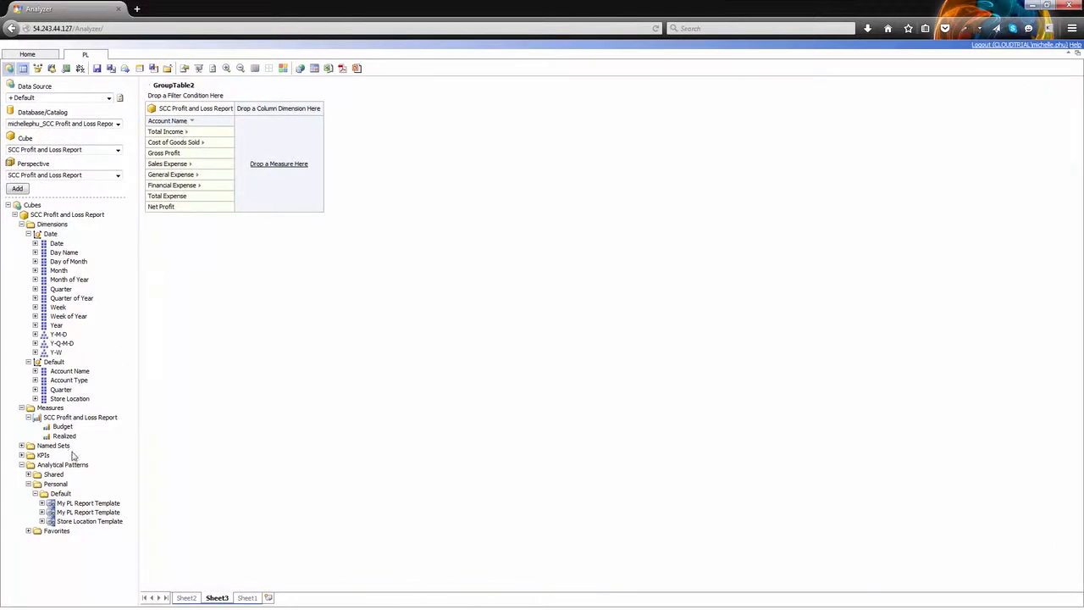
pyautogui.moveTo(62, 426); pyautogui.dragTo(267, 155)
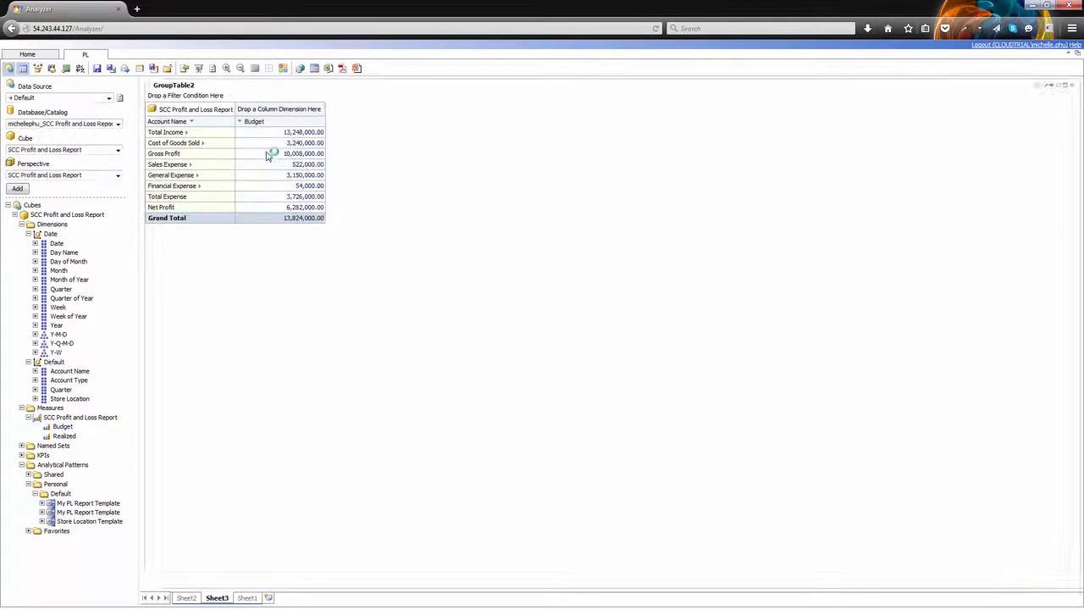
pyautogui.moveTo(65, 435); pyautogui.dragTo(320, 125)
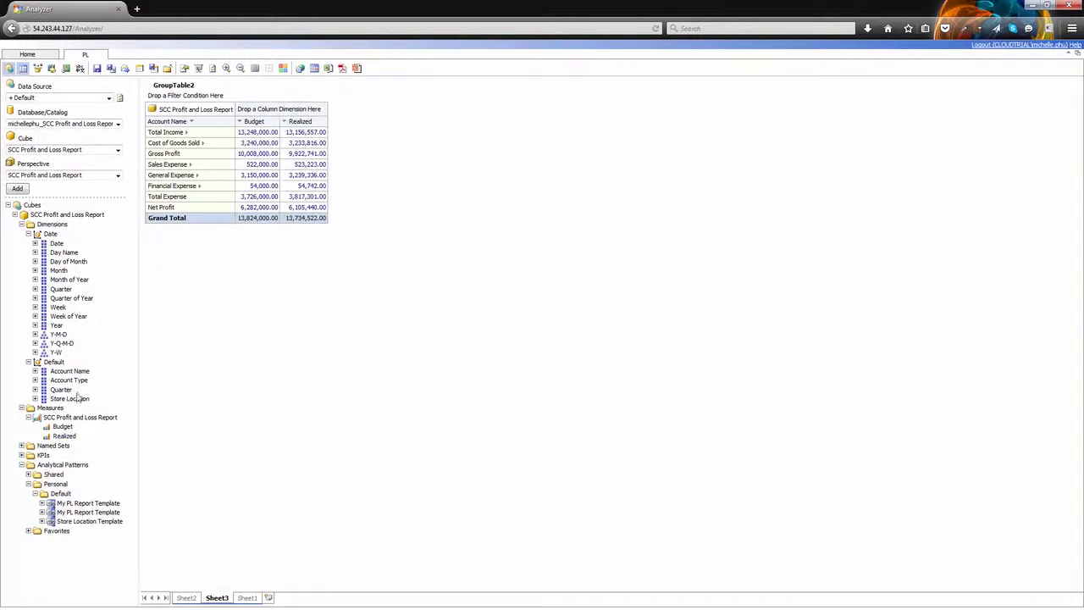
# Add Store Location as the column dimension with a filter group named West Coast containing Los Angeles and San Francisco
pyautogui.moveTo(76, 399); pyautogui.dragTo(294, 108)
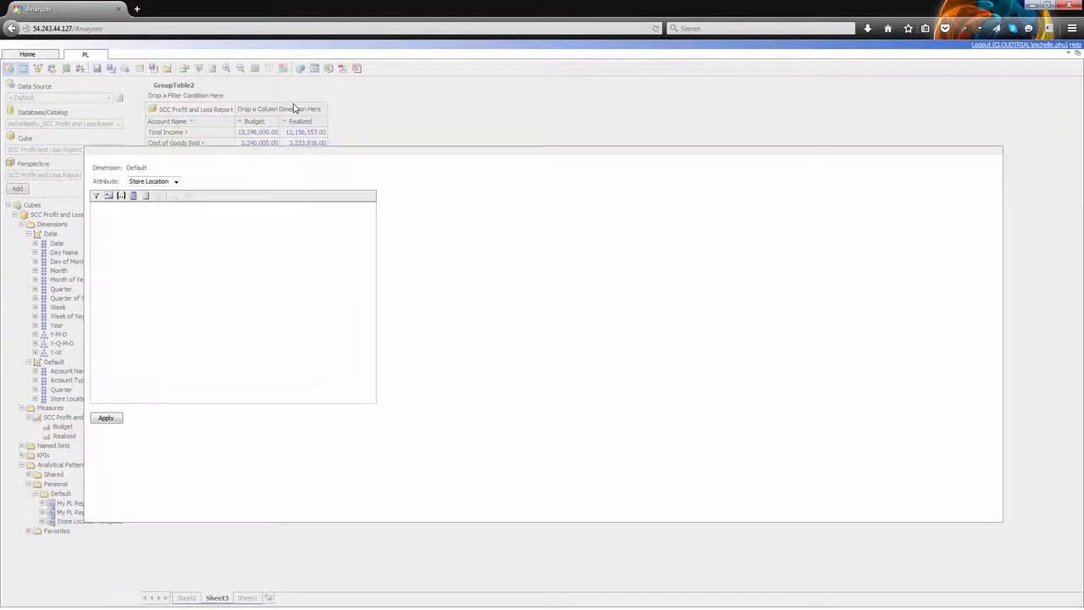
pyautogui.click(98, 197)
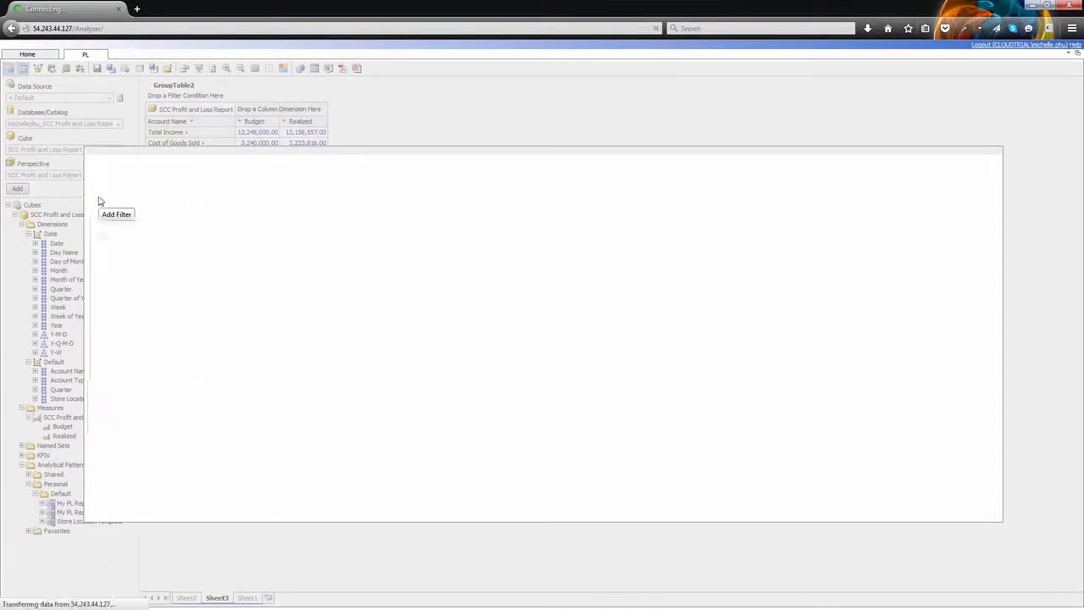
pyautogui.tripleClick(158, 192)
pyautogui.write('West Coast')
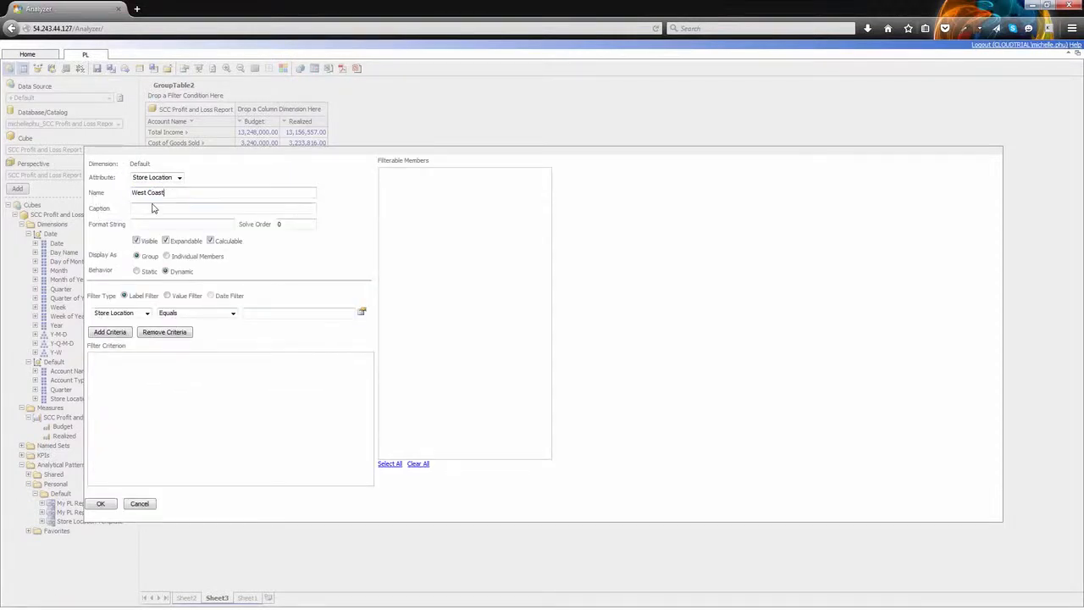
pyautogui.click(361, 314)
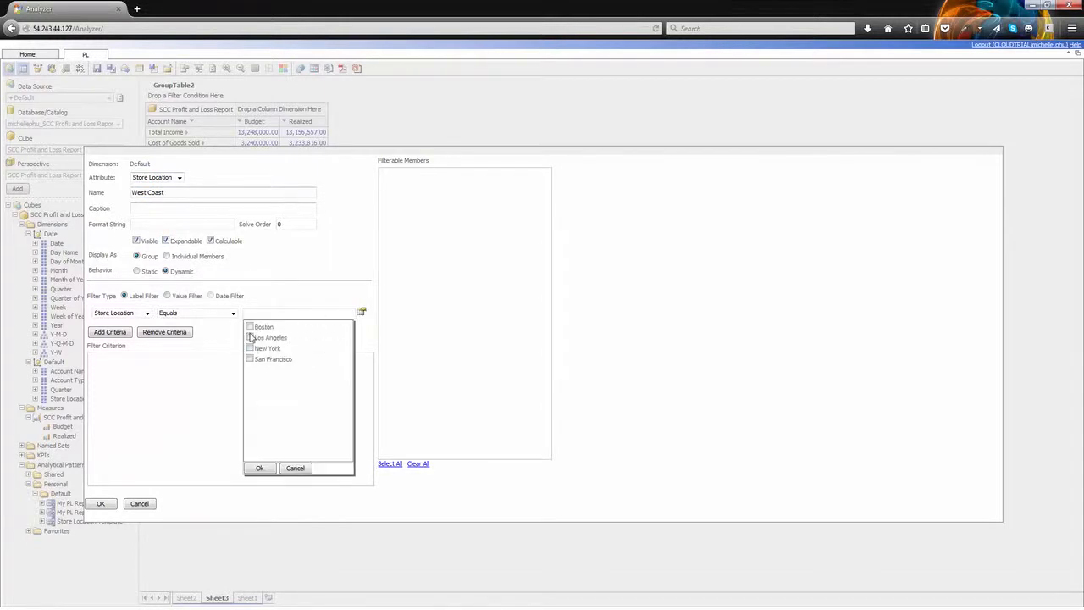
pyautogui.click(250, 338)
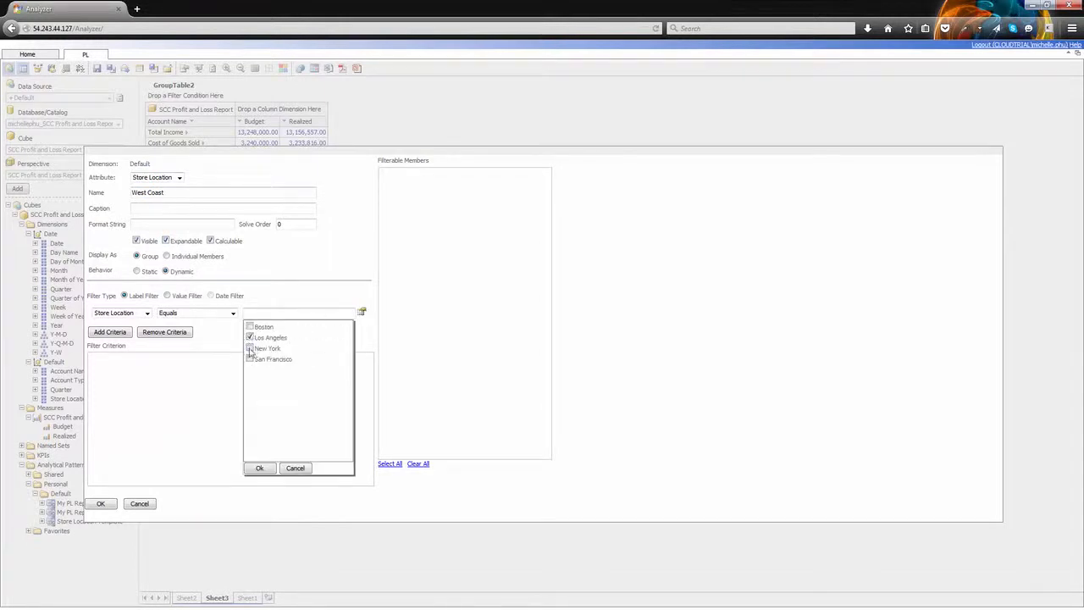
pyautogui.click(260, 468)
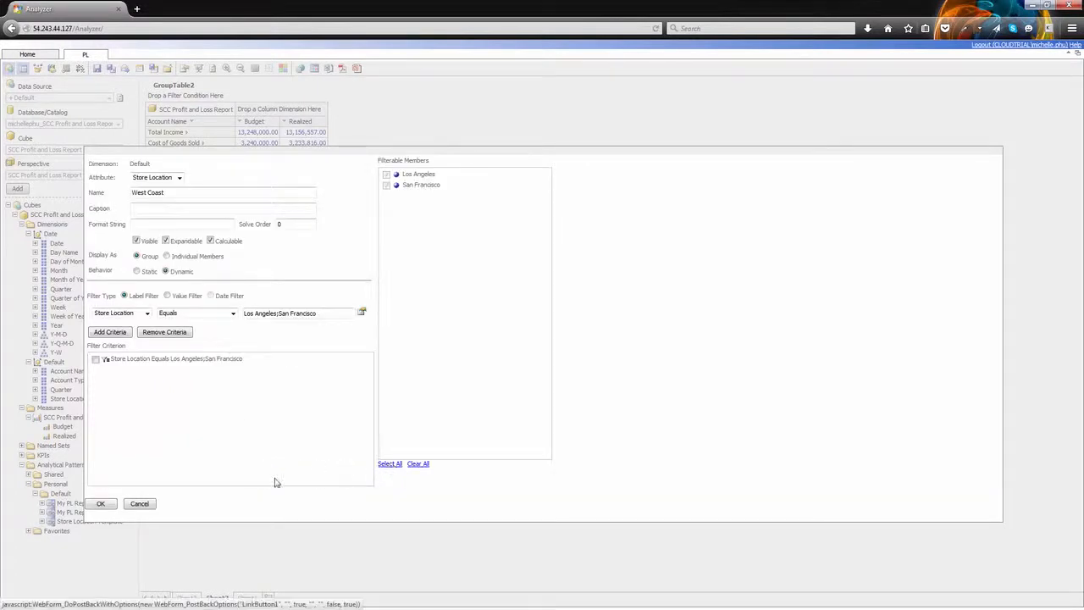
pyautogui.click(103, 505)
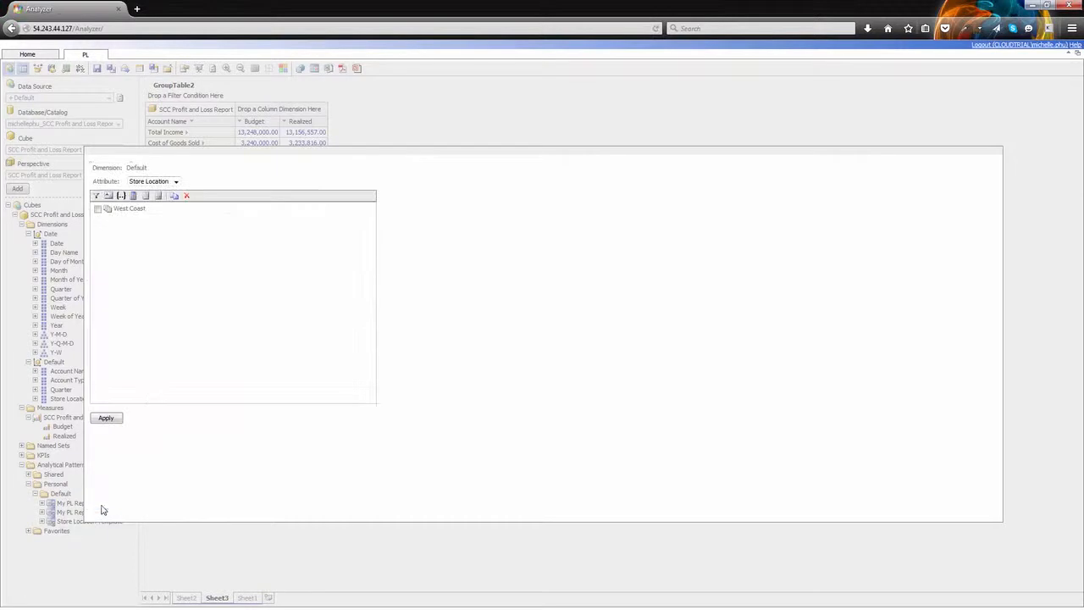
# Add a second Store Location filter group named East Coast containing Boston and New York, and apply both groups to the table columns
pyautogui.click(96, 196)
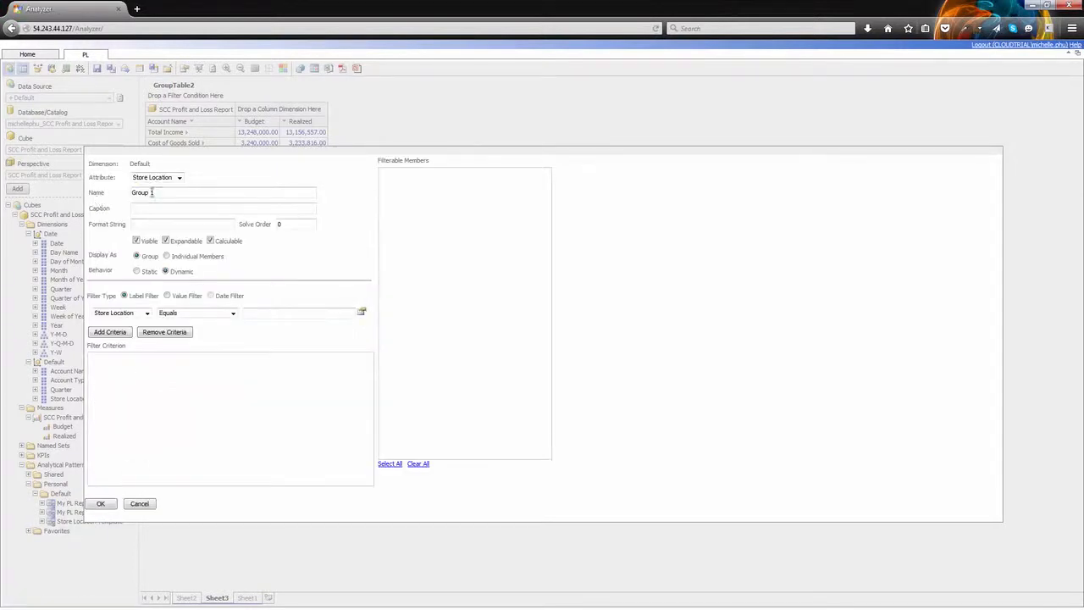
pyautogui.moveTo(159, 192); pyautogui.dragTo(125, 194)
pyautogui.write('East Coast')
pyautogui.click(361, 312)
pyautogui.click(250, 327)
pyautogui.click(249, 348)
pyautogui.click(260, 467)
pyautogui.click(392, 465)
pyautogui.click(100, 504)
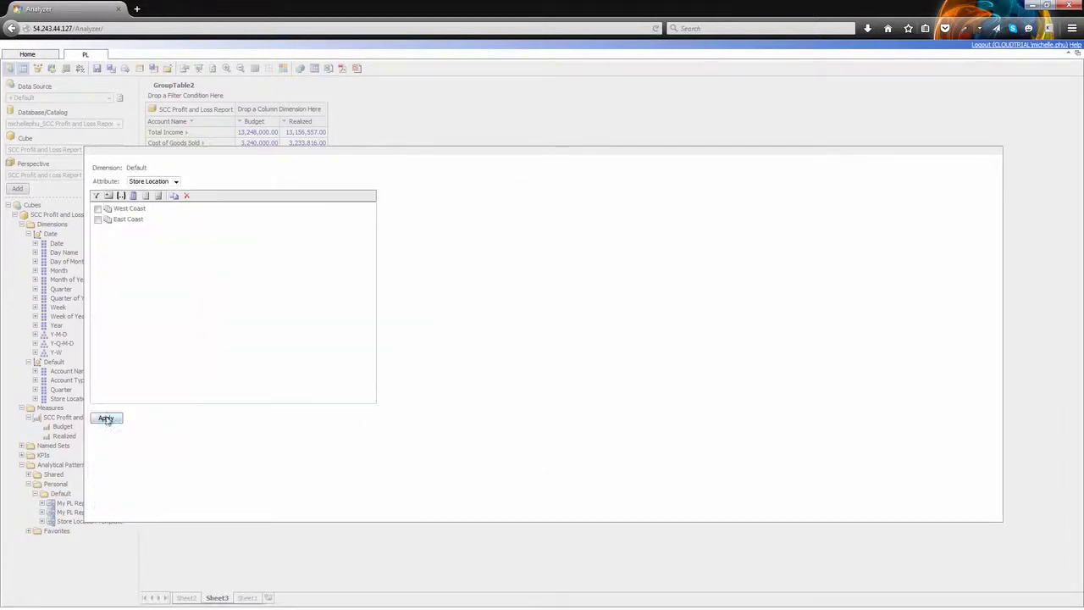
pyautogui.click(106, 418)
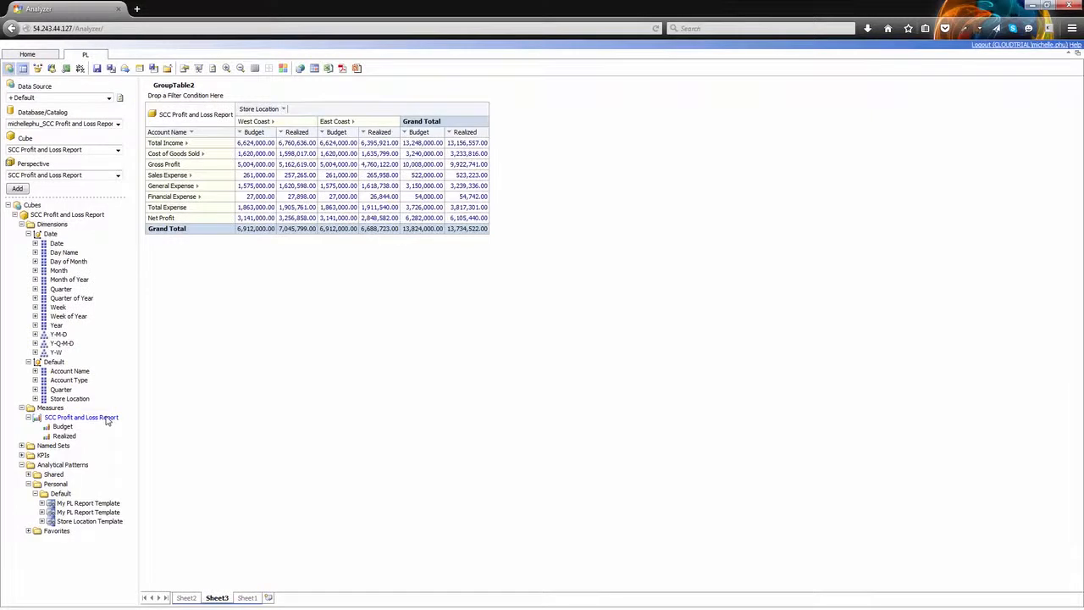
# Expand the West Coast and East Coast columns into their individual store locations
pyautogui.click(271, 121)
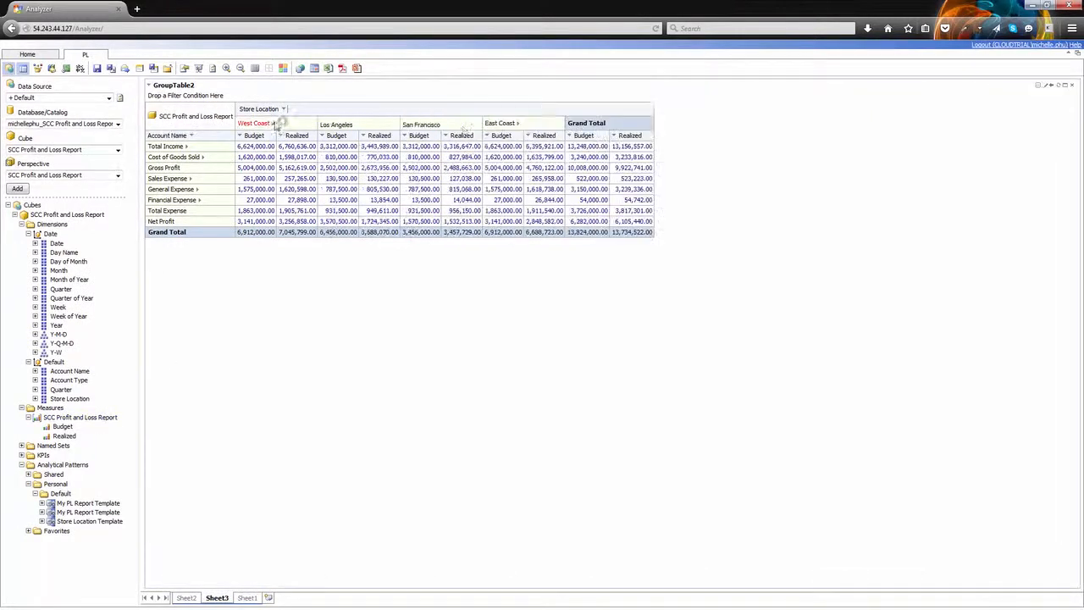
pyautogui.click(520, 123)
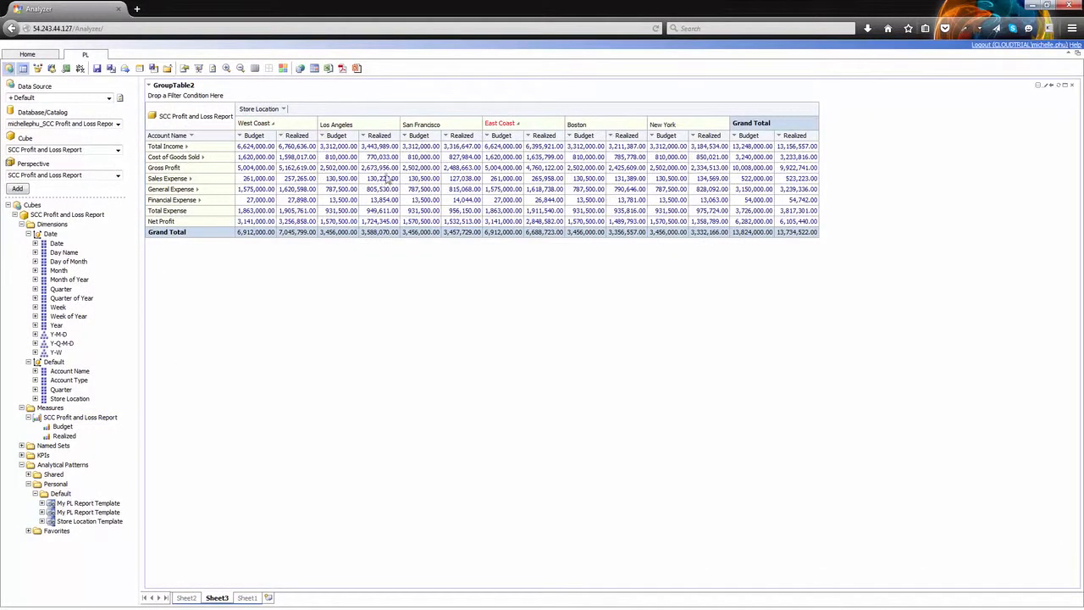
# Add the Date dimension's Quarter with all members as a filter condition and filter the table to Q3 2014
pyautogui.moveTo(61, 289); pyautogui.dragTo(194, 96)
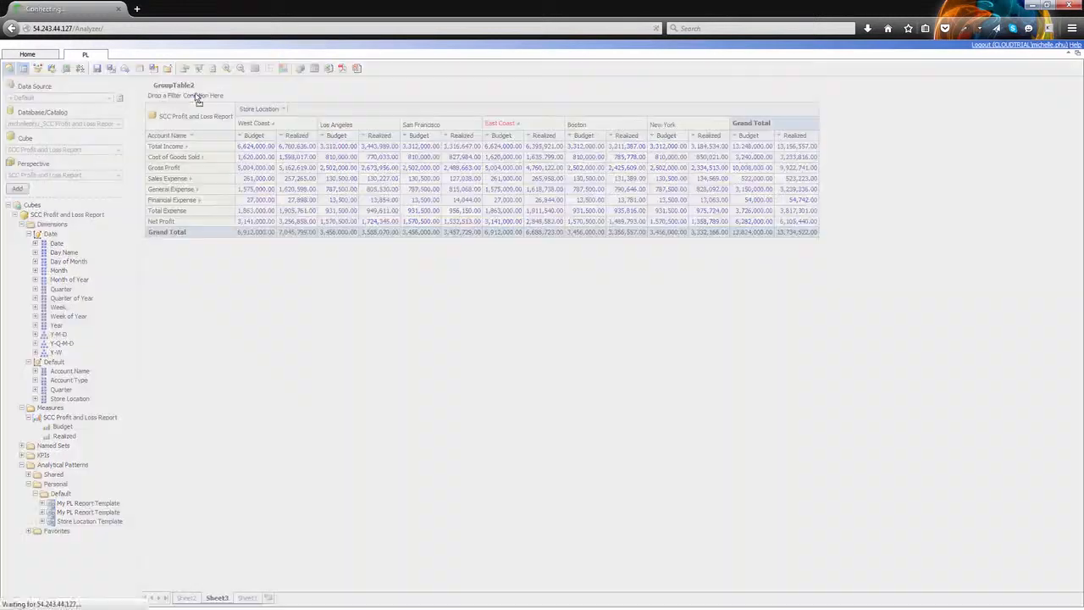
pyautogui.click(133, 195)
pyautogui.click(119, 288)
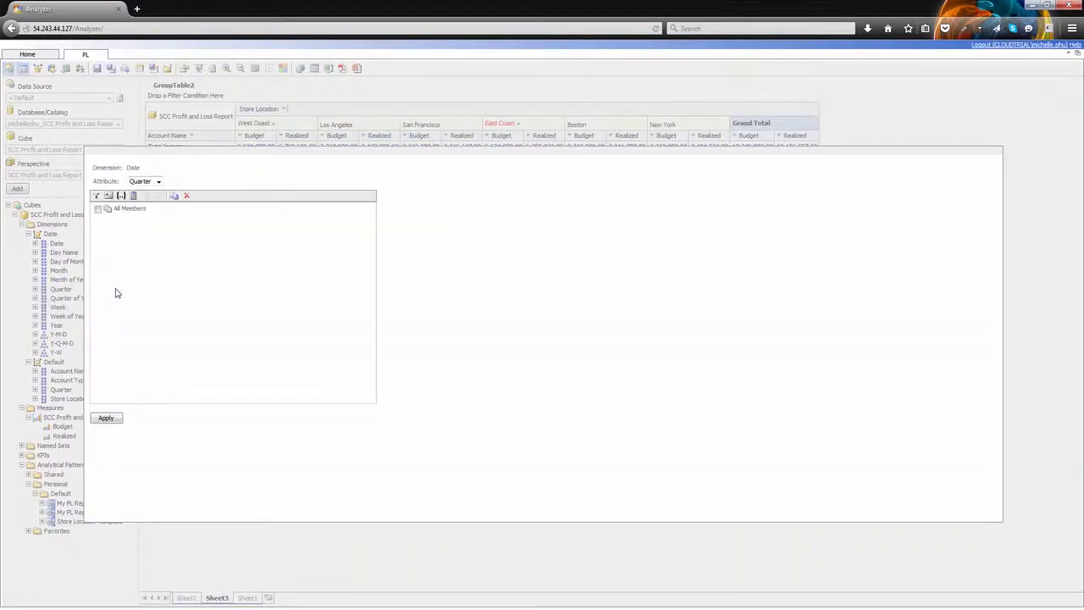
pyautogui.click(103, 418)
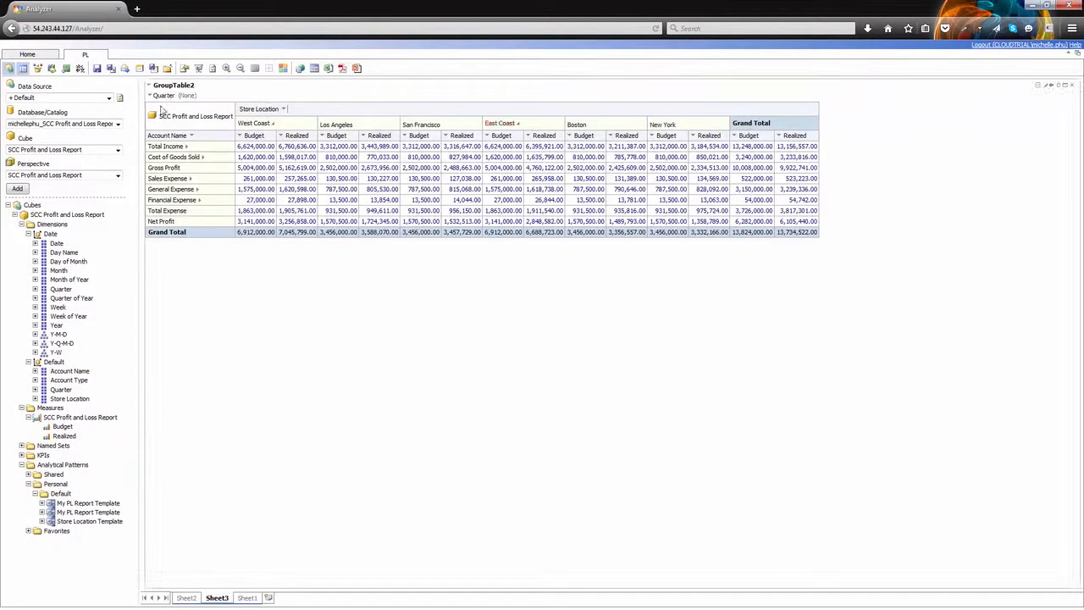
pyautogui.click(167, 99)
pyautogui.click(190, 168)
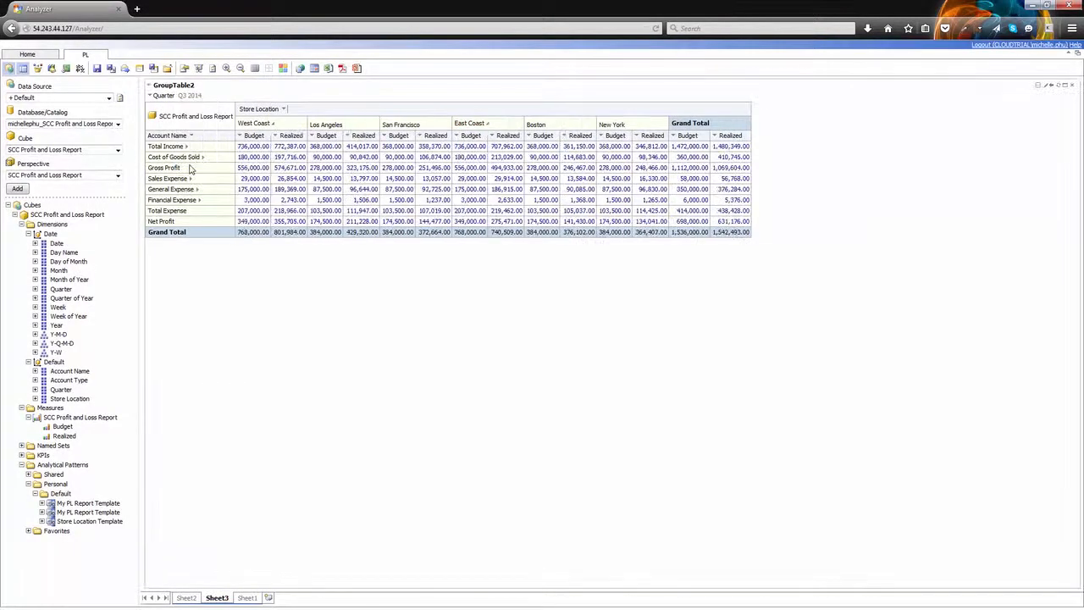
# Hide the data source and cube pane, and collapse the West Coast and East Coast columns
pyautogui.click(24, 71)
pyautogui.click(133, 124)
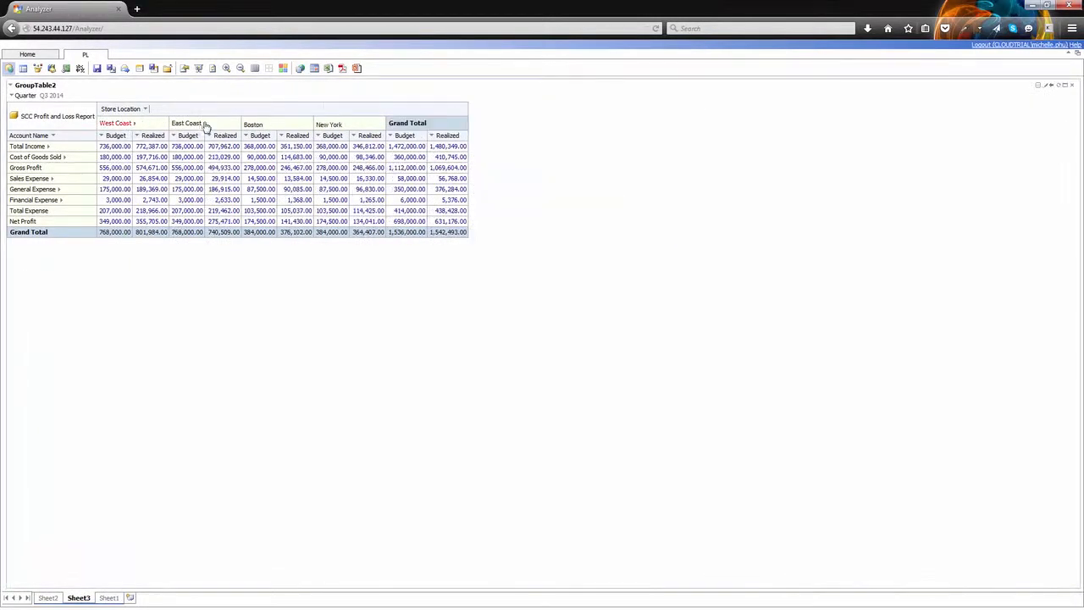
pyautogui.click(206, 125)
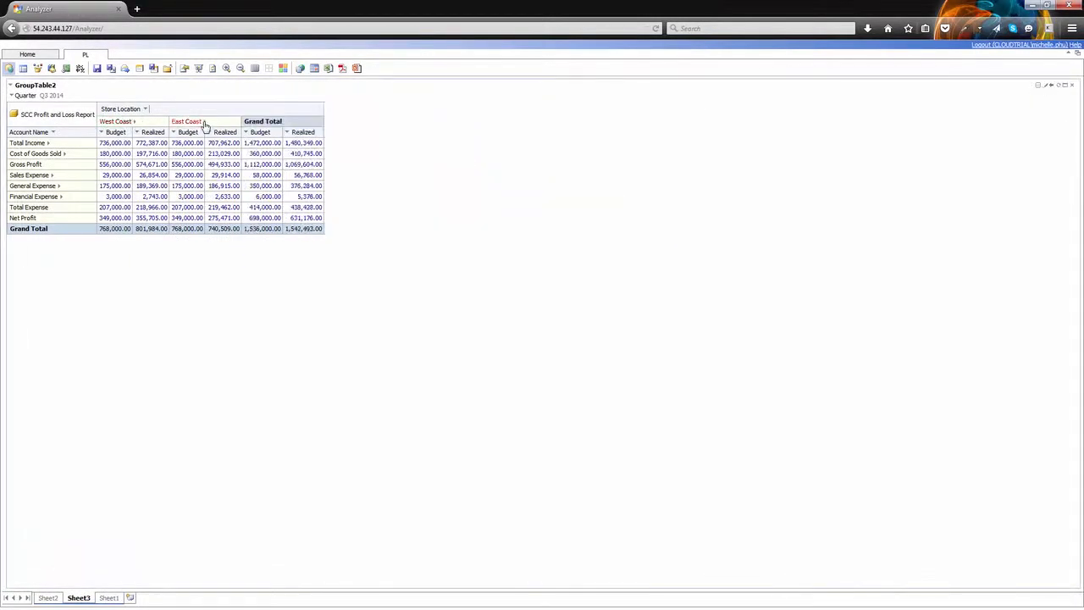
# Create a column chart to the right of the group table on Sheet3 and have it plot the Realized measure
pyautogui.rightClick(11, 89)
pyautogui.click(14, 90)
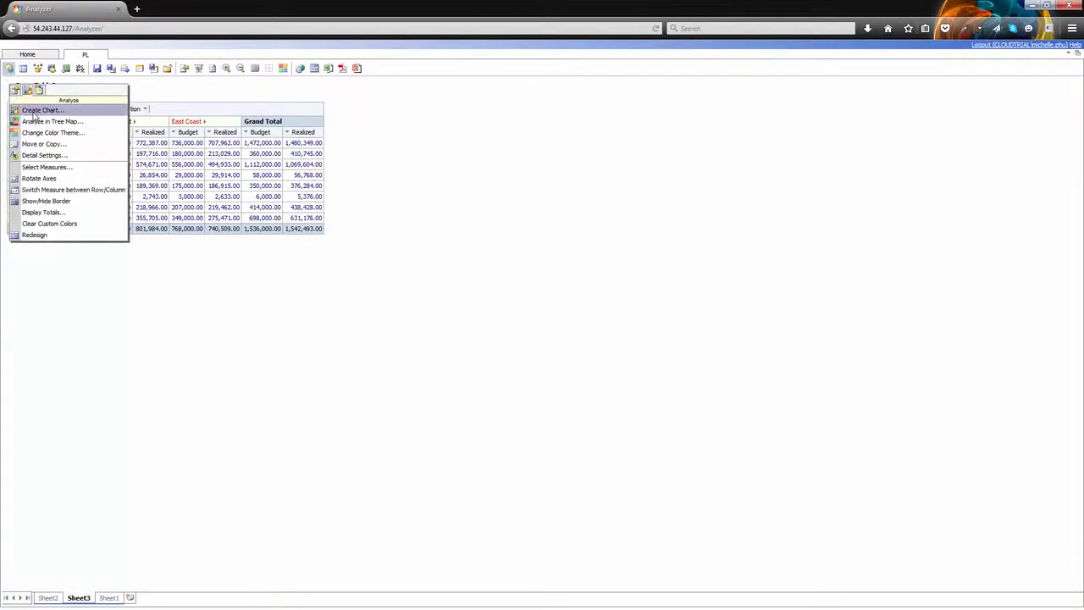
pyautogui.click(38, 111)
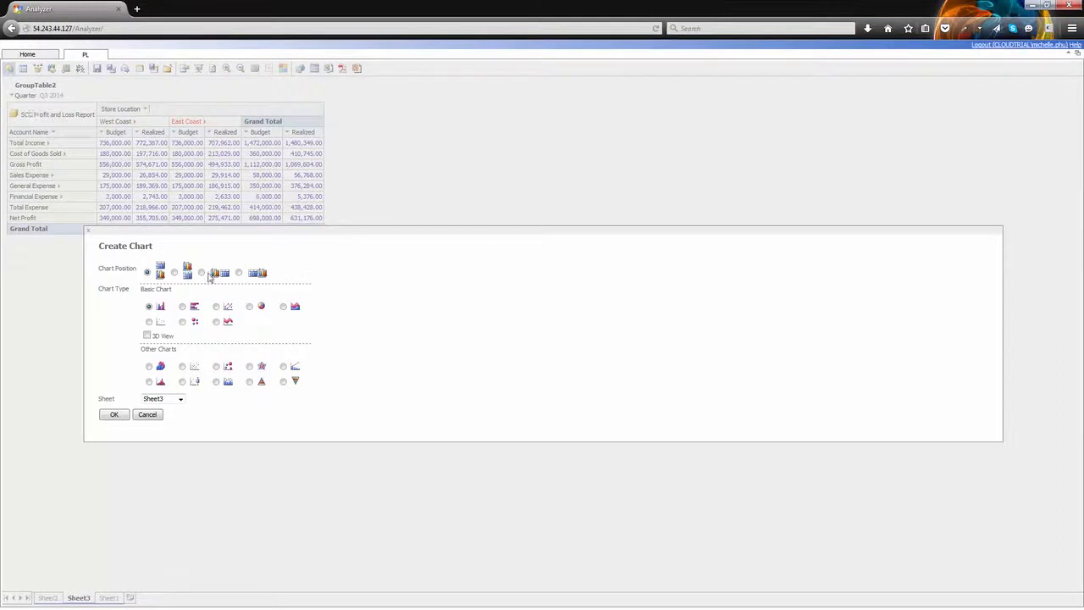
pyautogui.click(115, 414)
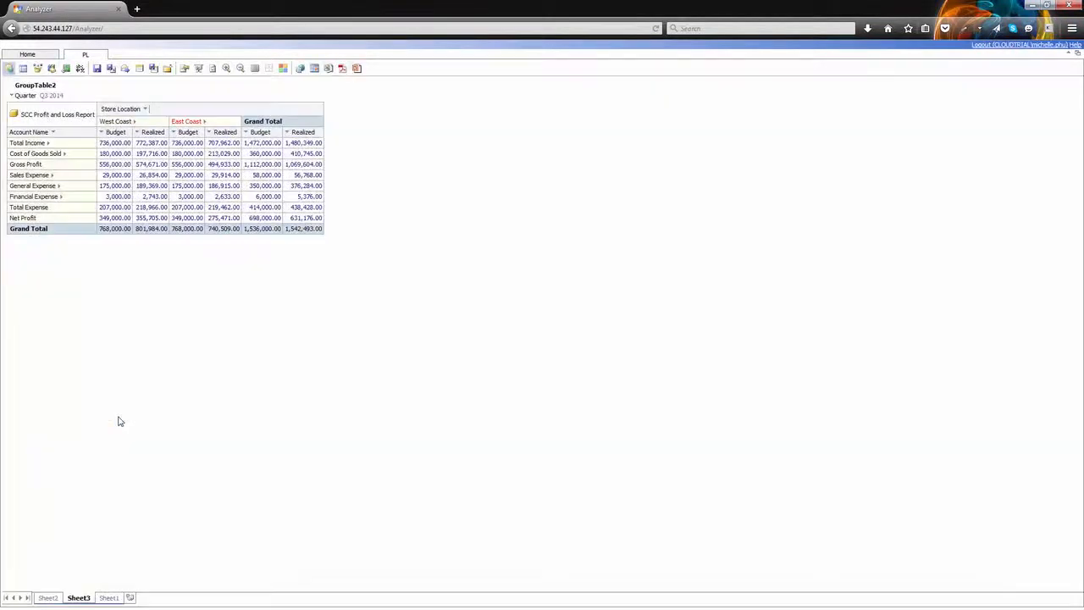
pyautogui.click(563, 98)
pyautogui.click(560, 117)
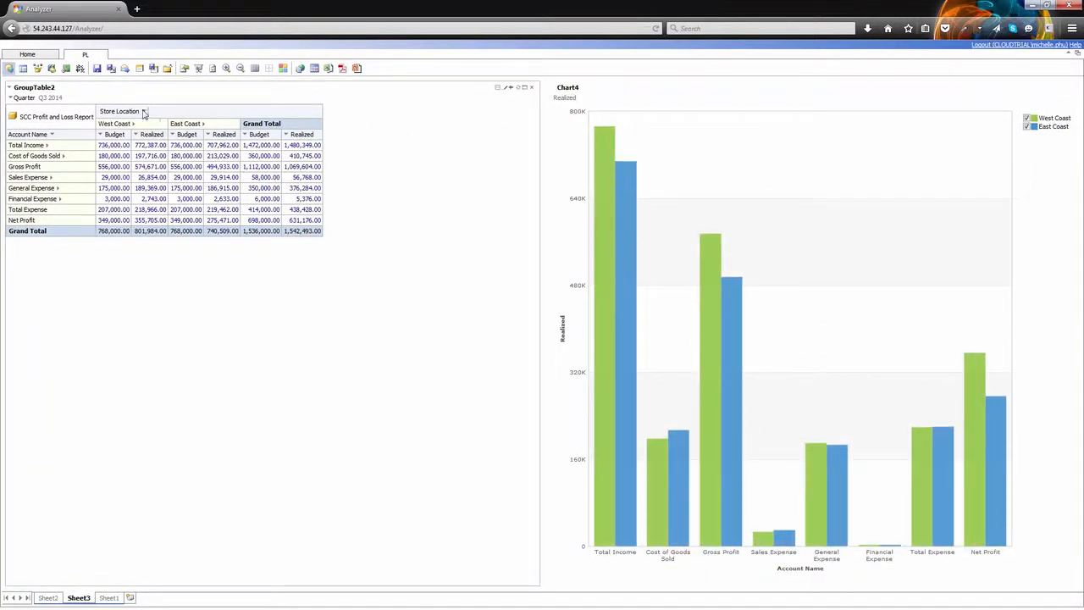
# Save the Store Location column structure as a personal analytical pattern named Store Location Template in the Default folder
pyautogui.click(146, 112)
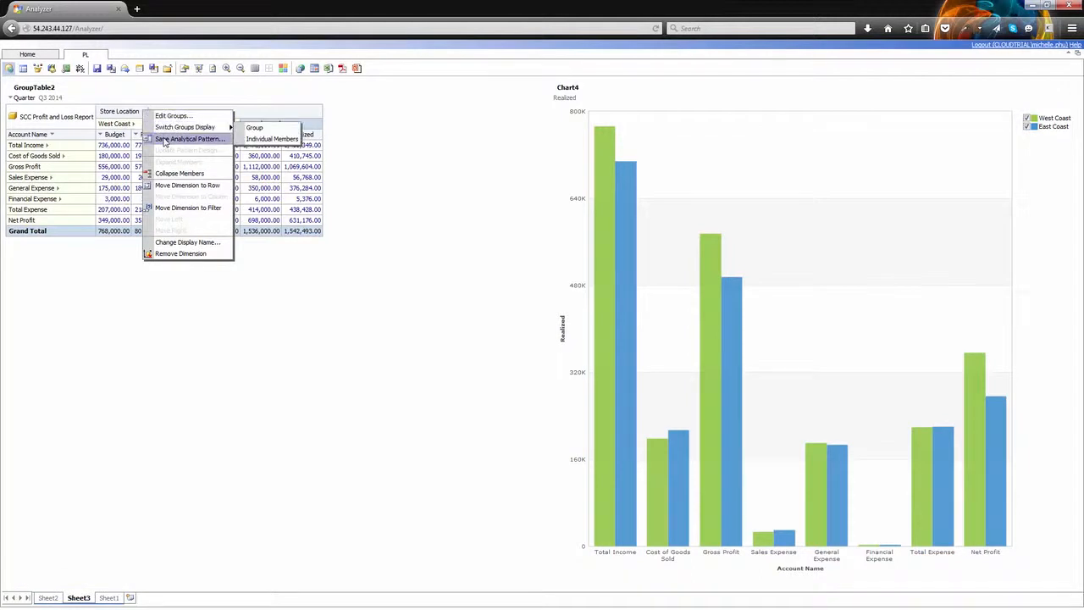
pyautogui.click(165, 139)
pyautogui.click(144, 231)
pyautogui.write('Store Location Template')
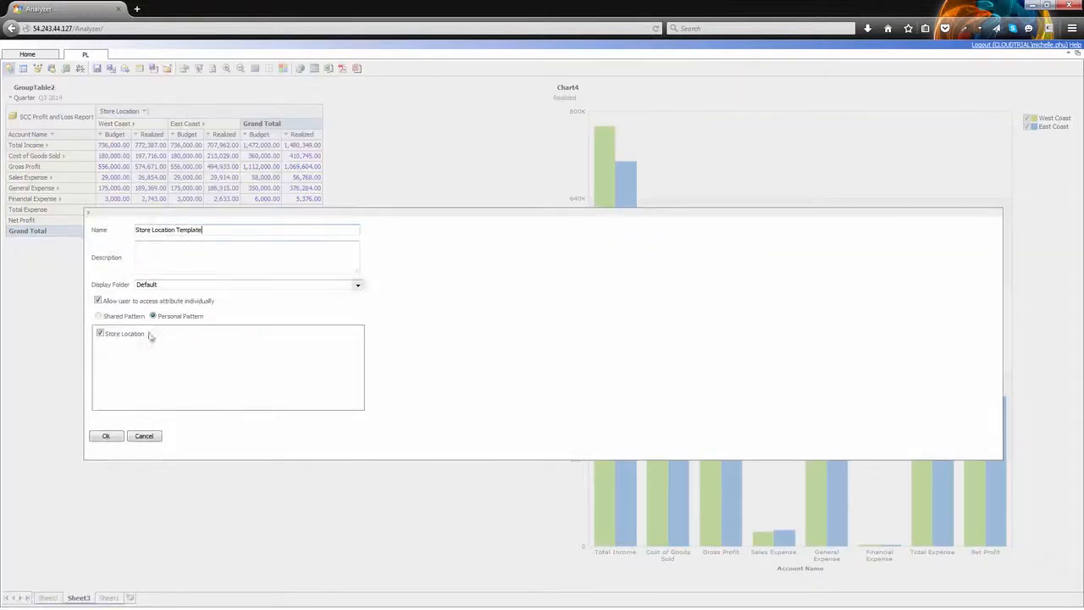
pyautogui.click(102, 436)
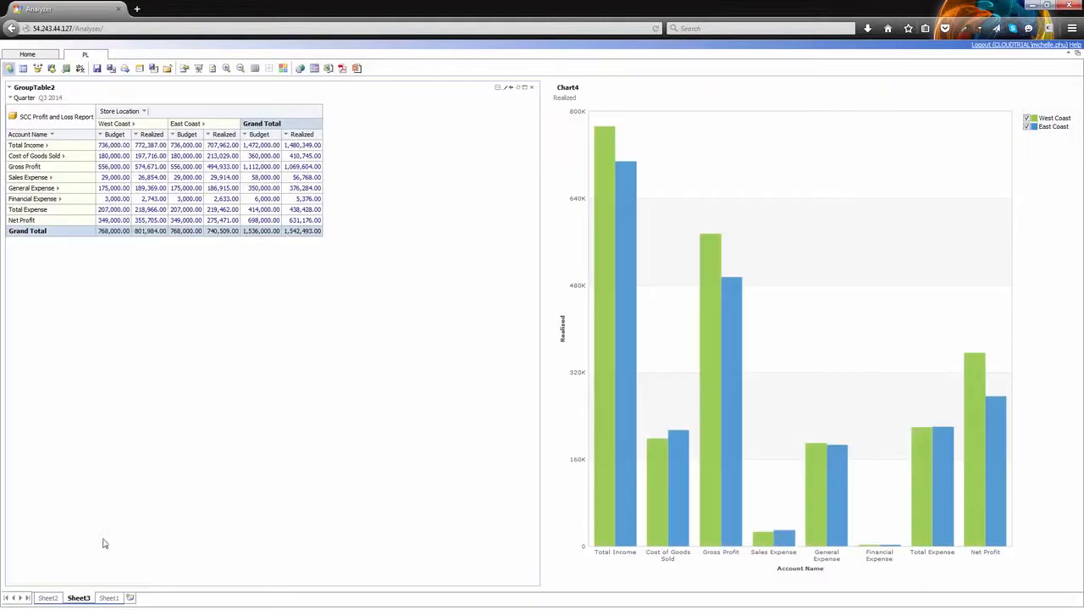
# Insert another GroupTable sheet in front of the empty Sheet1
pyautogui.click(108, 598)
pyautogui.rightClick(108, 599)
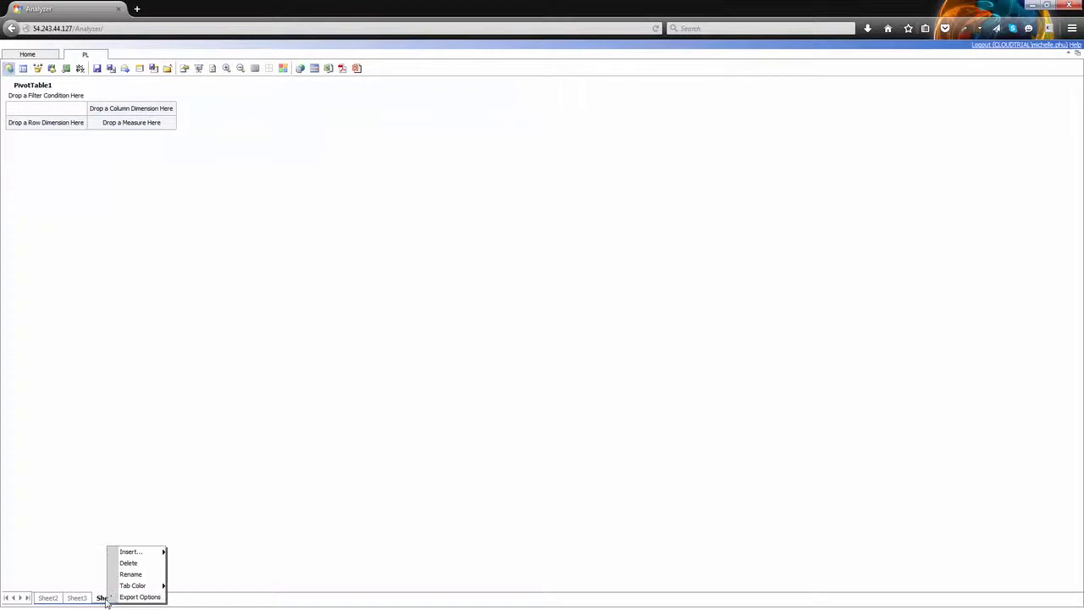
pyautogui.moveTo(136, 555)
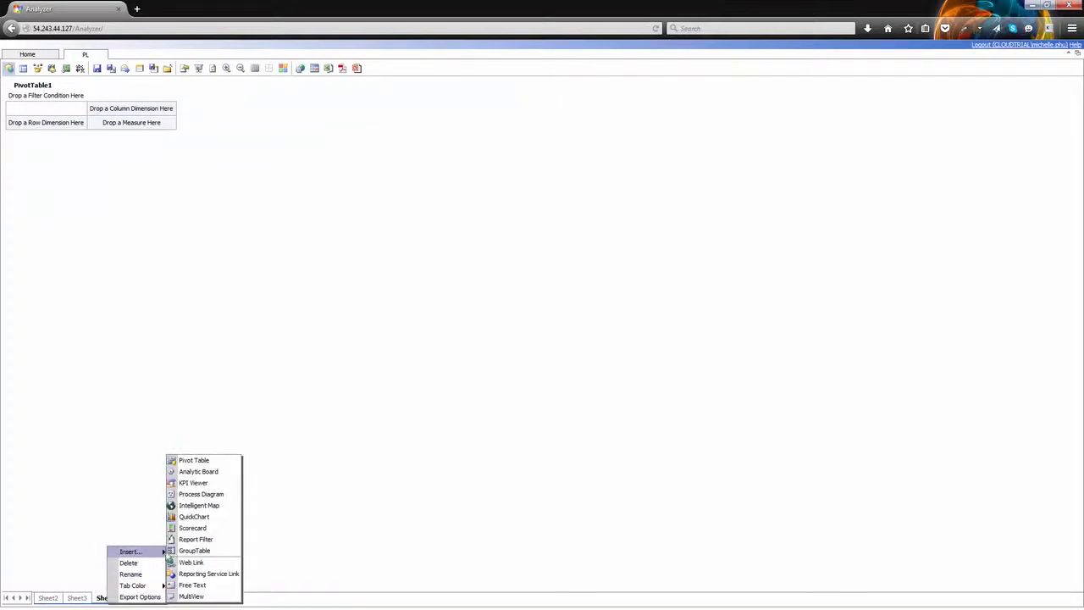
pyautogui.click(182, 553)
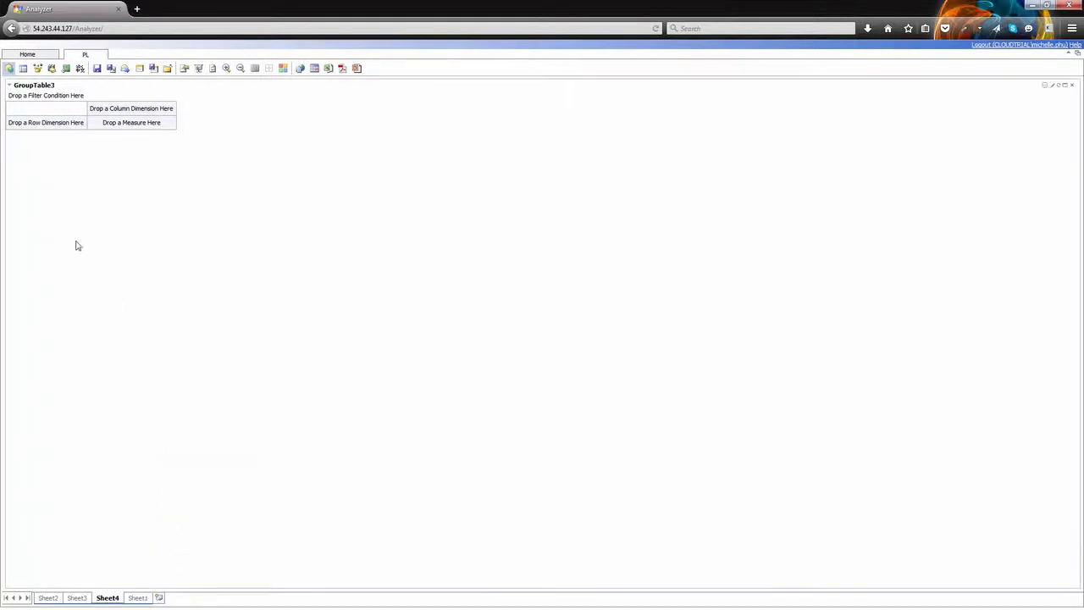
# Show the cube pane, refresh the analytical patterns, and place the personal Store Location Template as the new table's row dimension
pyautogui.click(23, 69)
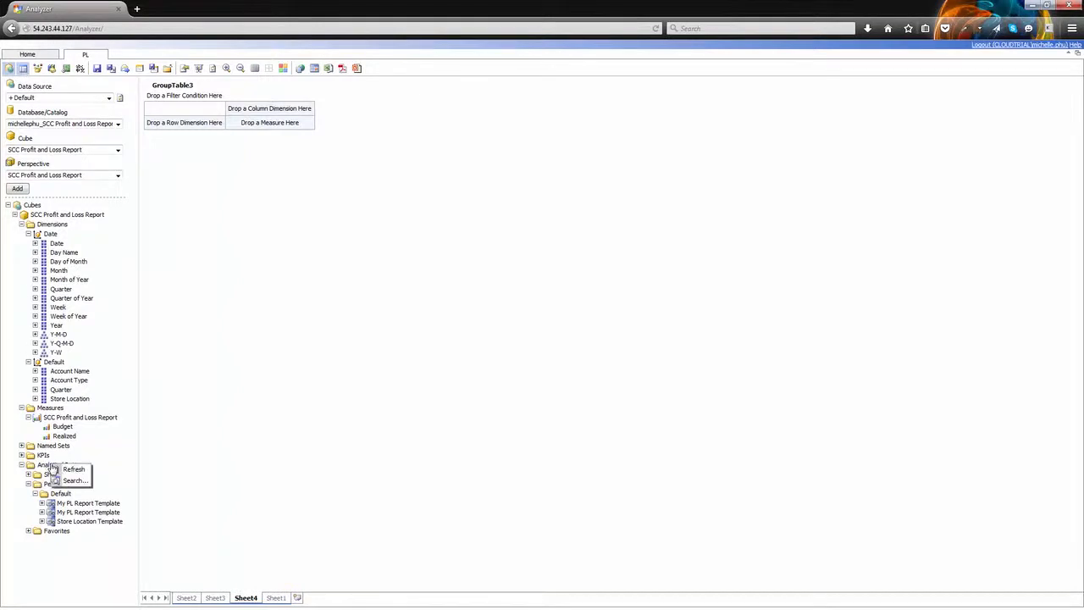
pyautogui.click(28, 484)
pyautogui.click(28, 483)
pyautogui.click(35, 493)
pyautogui.moveTo(72, 525); pyautogui.dragTo(170, 133)
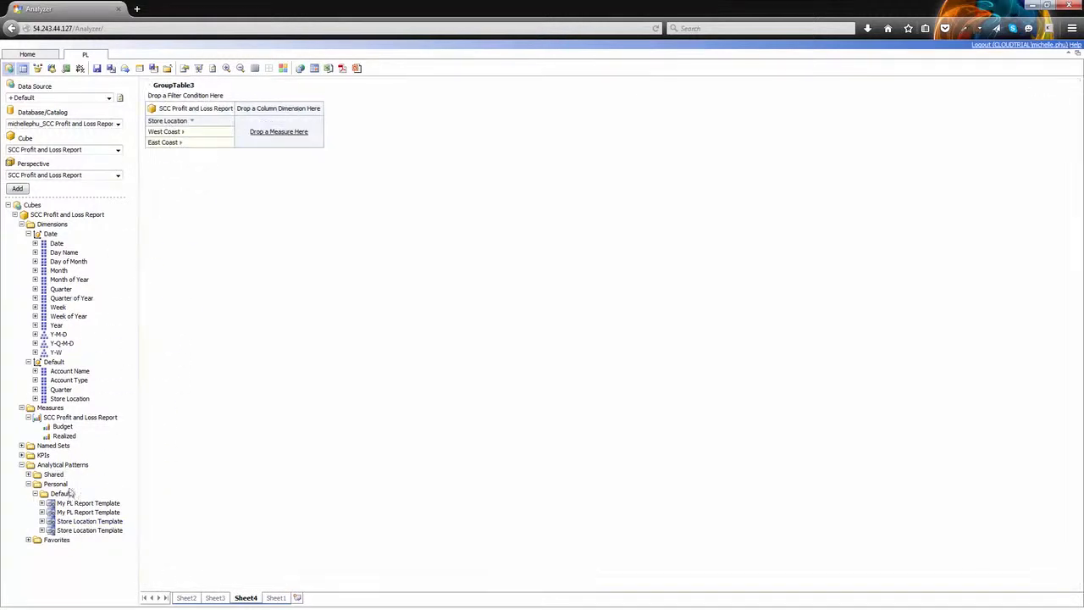
# Nest My PL Report Template under the expanded West Coast and East Coast rows, and add Budget and Realized as measures
pyautogui.moveTo(72, 506); pyautogui.dragTo(200, 125)
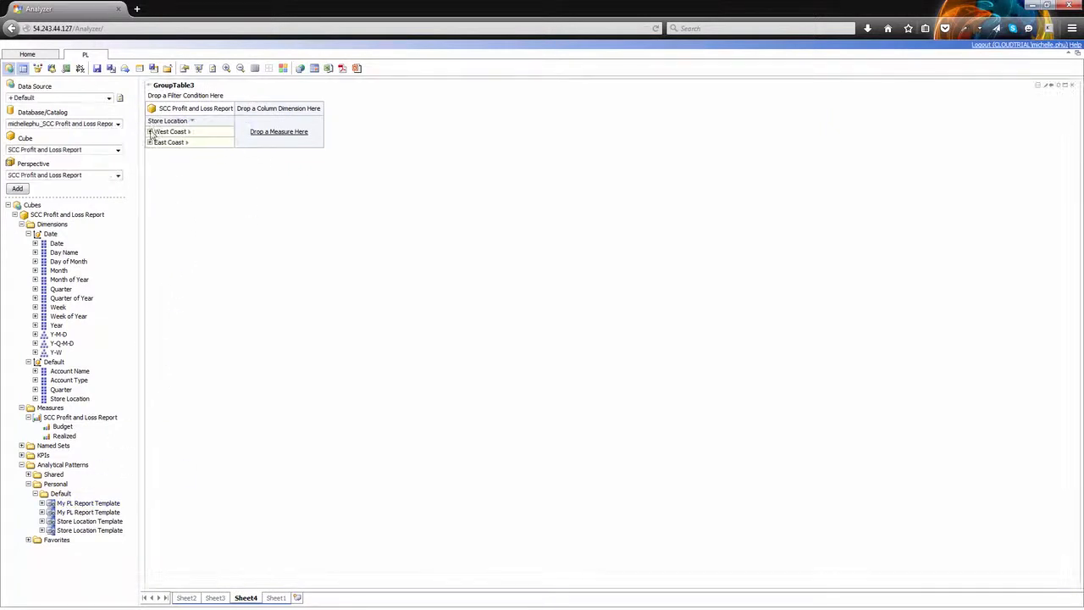
pyautogui.click(148, 229)
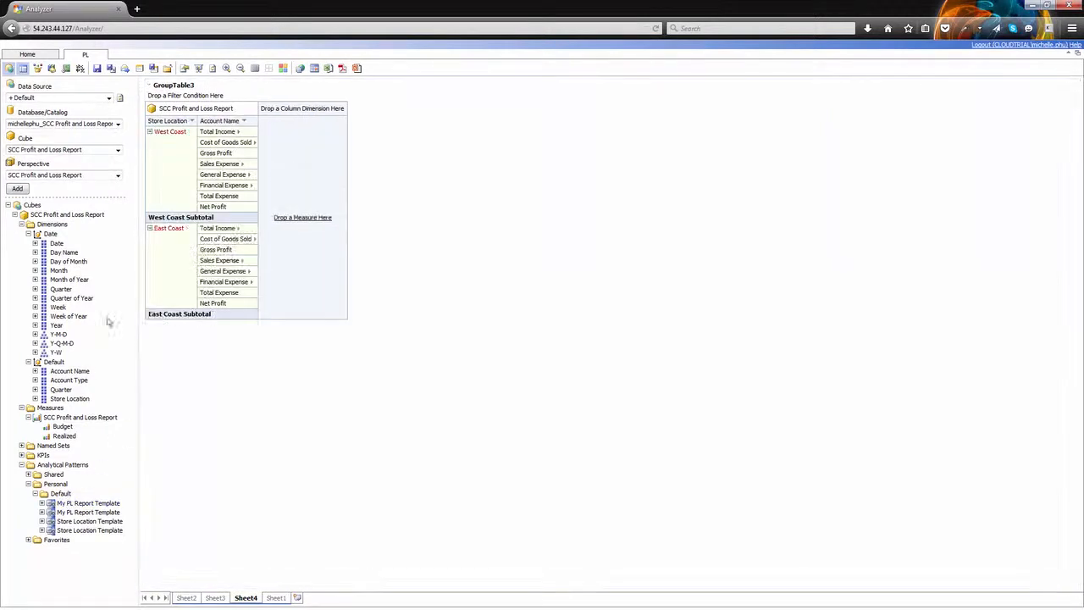
pyautogui.moveTo(63, 428); pyautogui.dragTo(279, 217)
pyautogui.moveTo(65, 435); pyautogui.dragTo(340, 123)
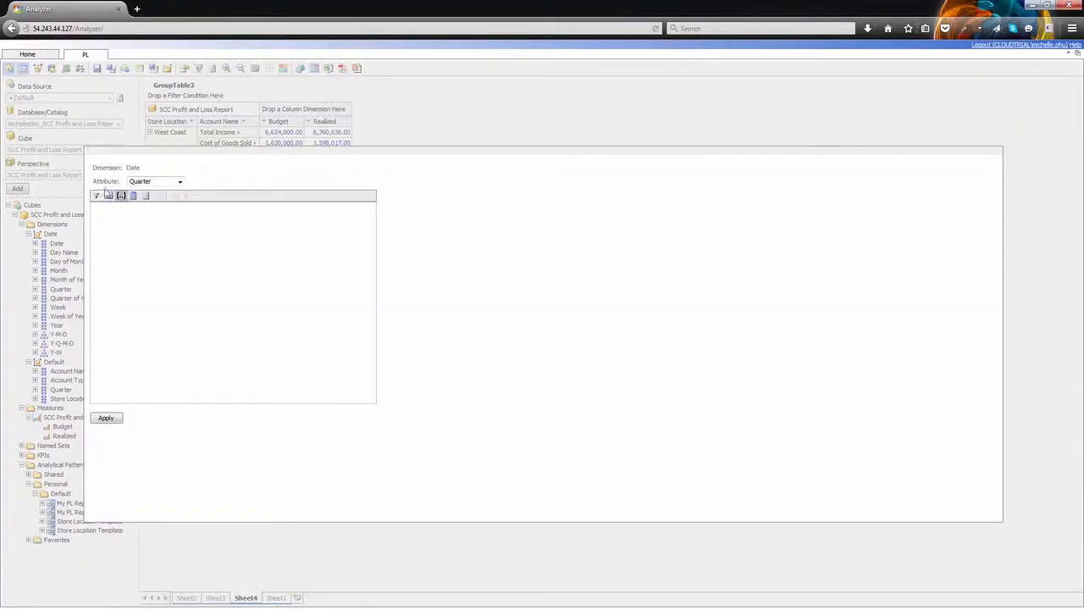
# Create a Quarter filter group named 1st Half of 2013 containing all members that equal Q1 2013 and Q2 2013
pyautogui.click(95, 196)
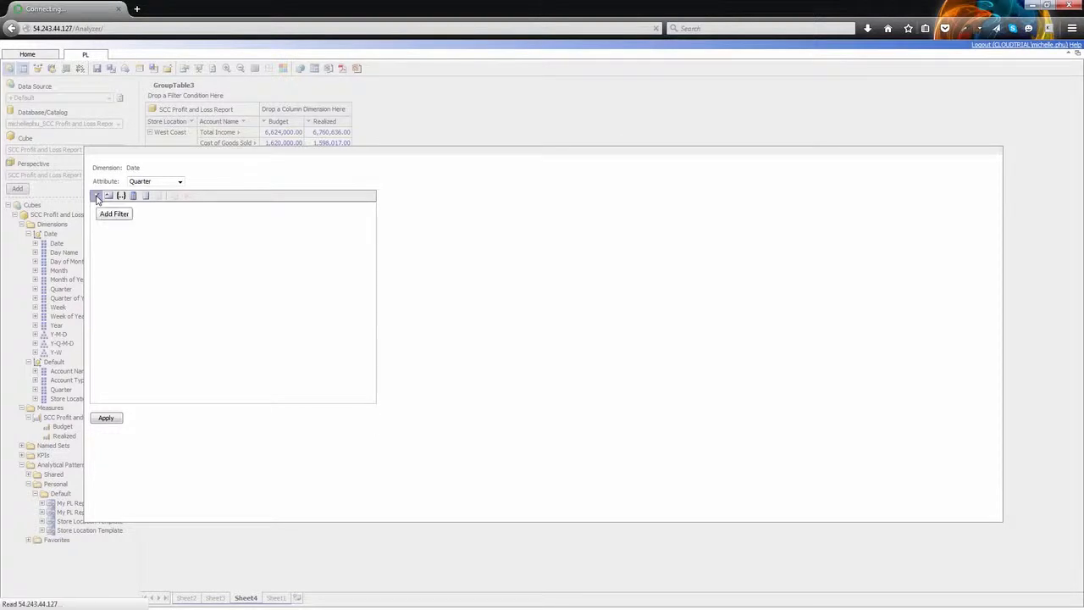
pyautogui.moveTo(163, 193); pyautogui.dragTo(130, 190)
pyautogui.write('1st Half of 2013')
pyautogui.click(365, 313)
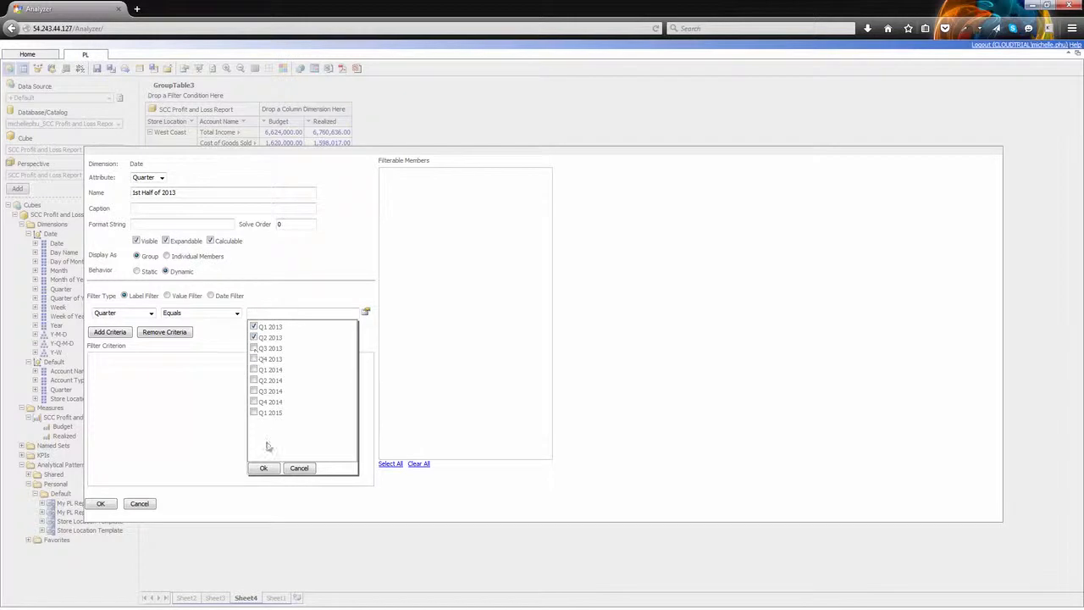
pyautogui.click(263, 467)
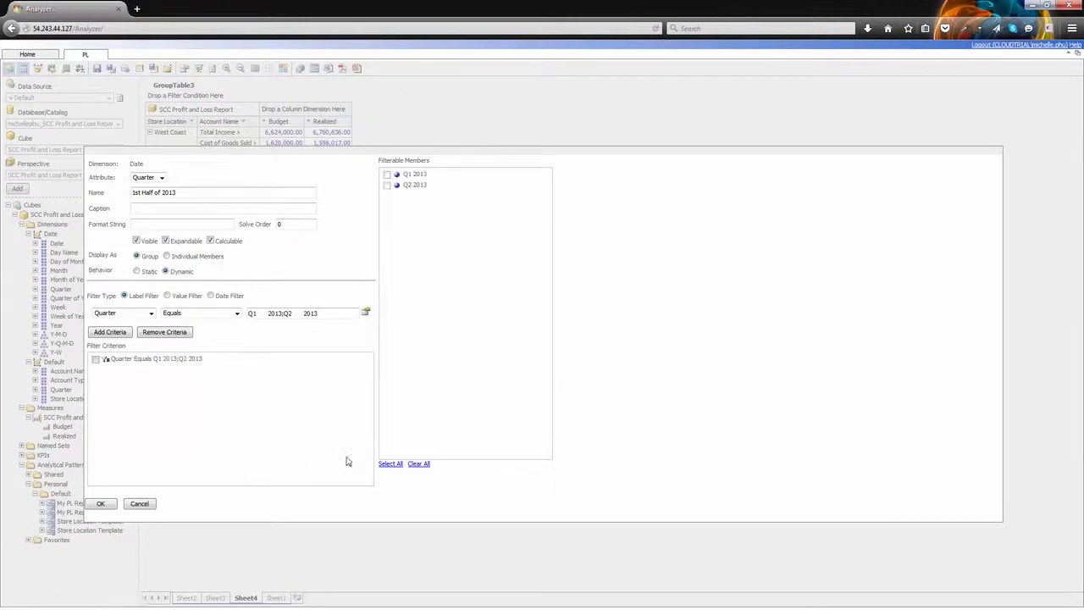
pyautogui.click(390, 465)
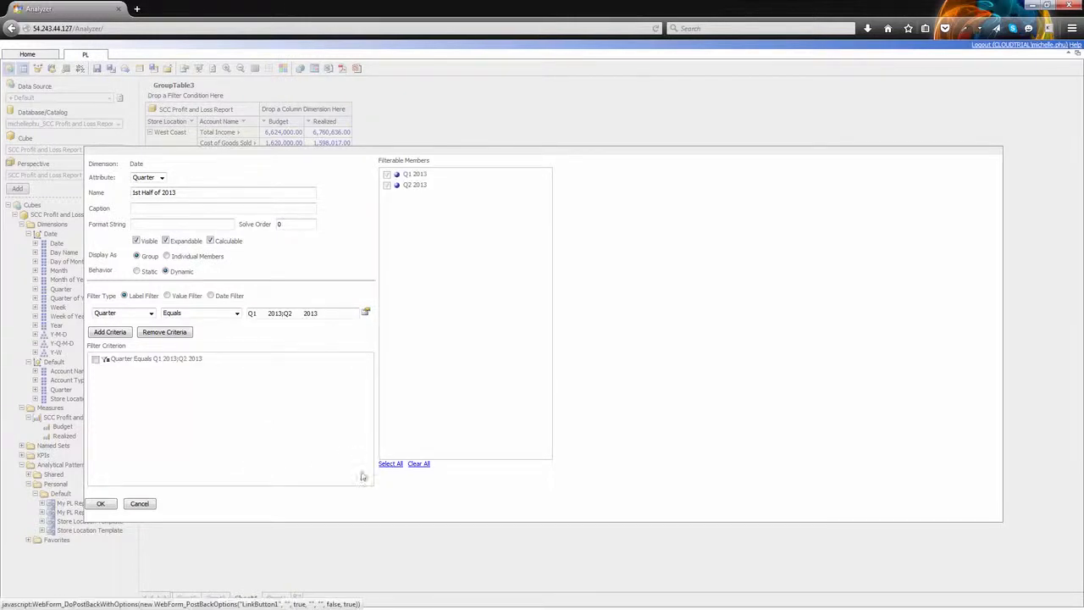
pyautogui.click(102, 503)
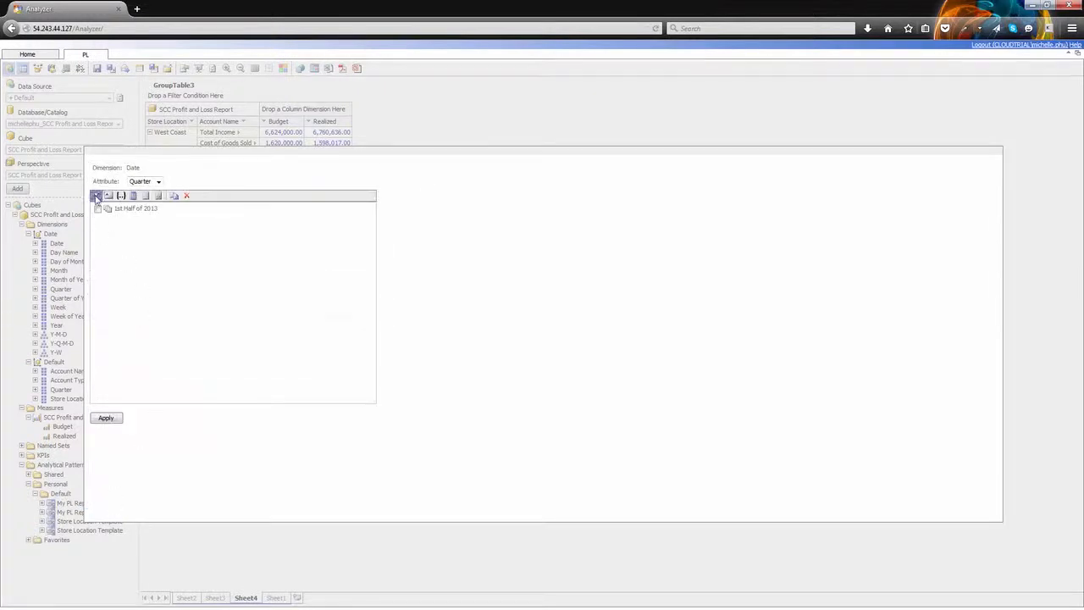
# Add a Quarter filter group named 1st Half of 2014 containing Q1 2014 and Q2 2014, and apply both groups to the table
pyautogui.click(96, 196)
pyautogui.moveTo(158, 193); pyautogui.dragTo(129, 192)
pyautogui.write('1st Half of 2014')
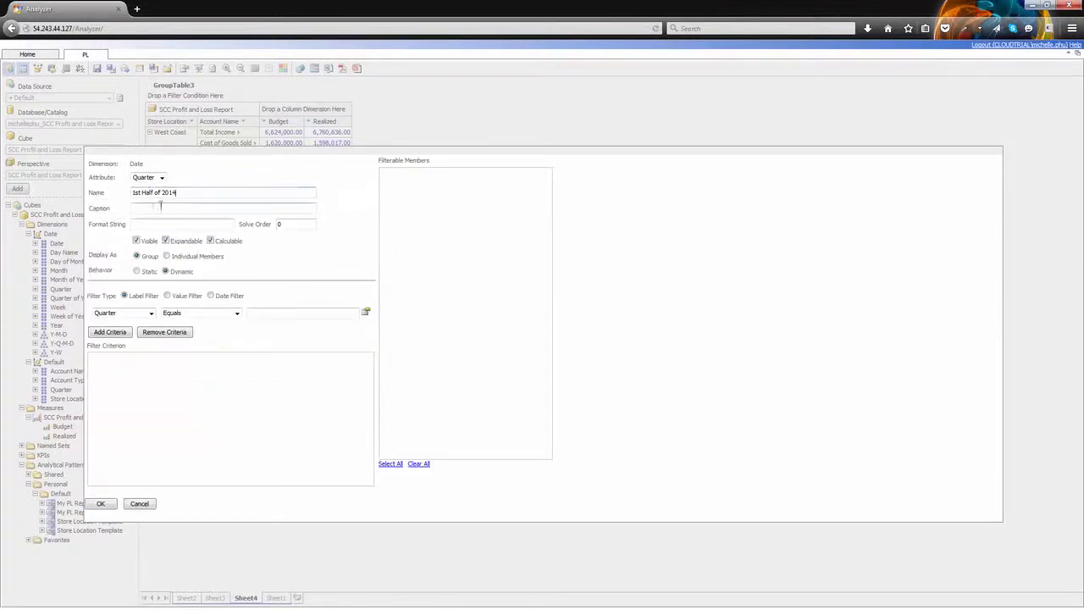
pyautogui.click(365, 312)
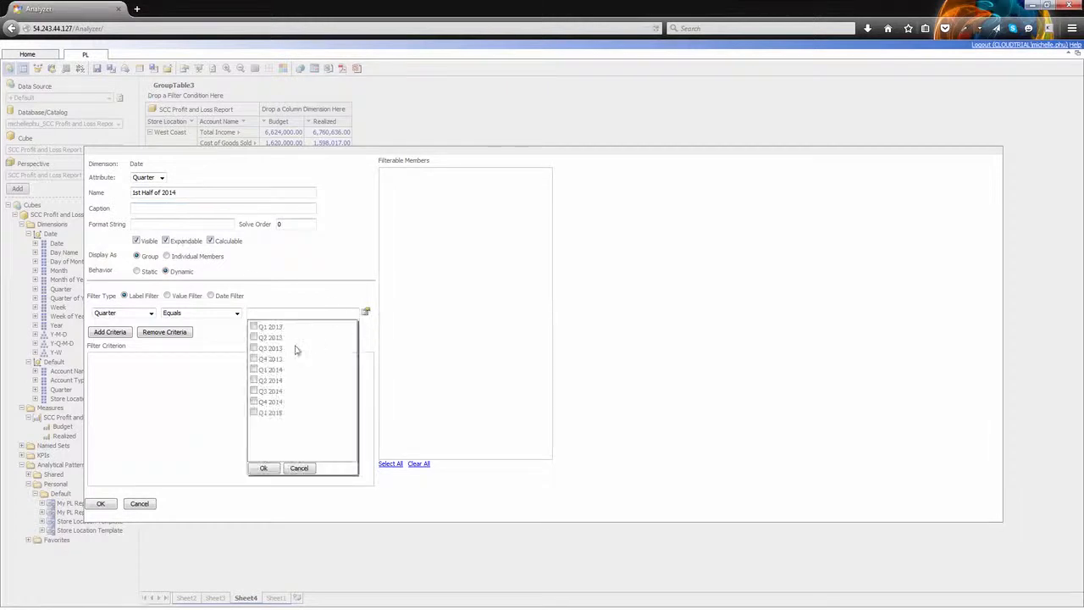
pyautogui.click(253, 370)
pyautogui.click(264, 468)
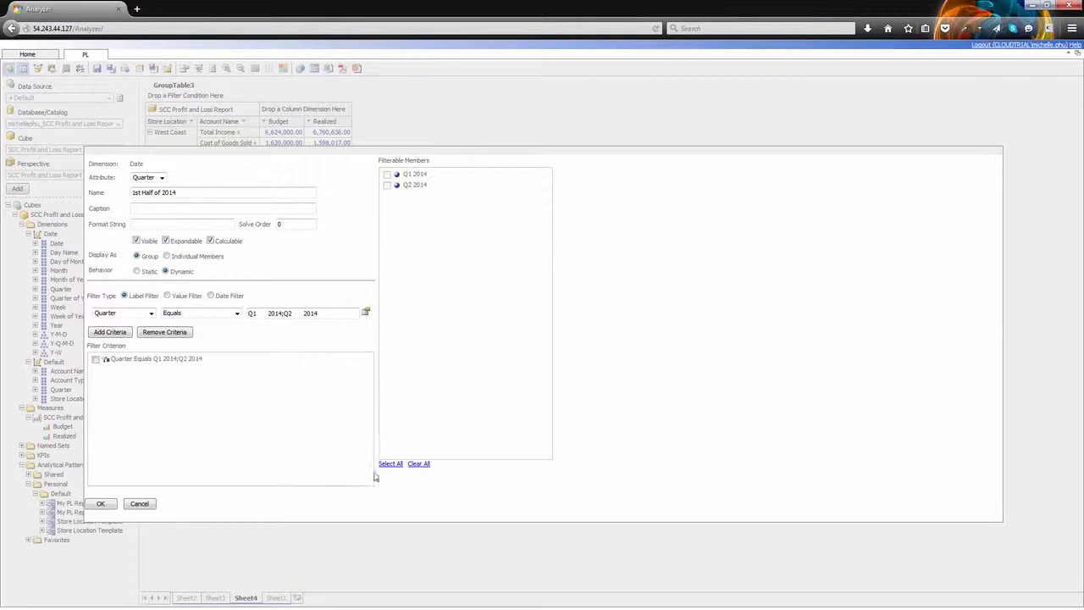
pyautogui.click(100, 504)
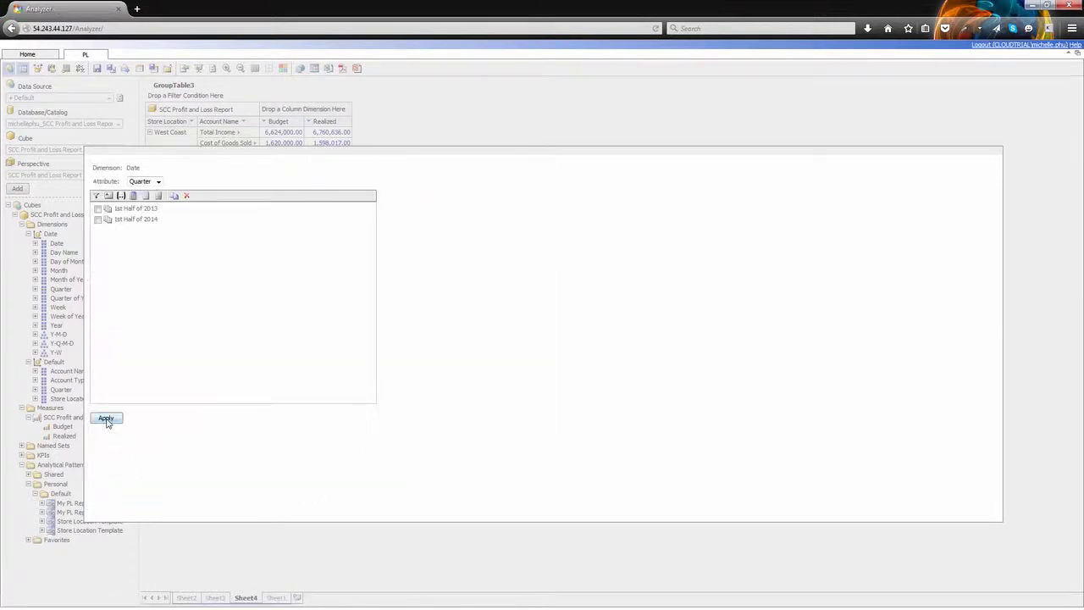
pyautogui.click(105, 419)
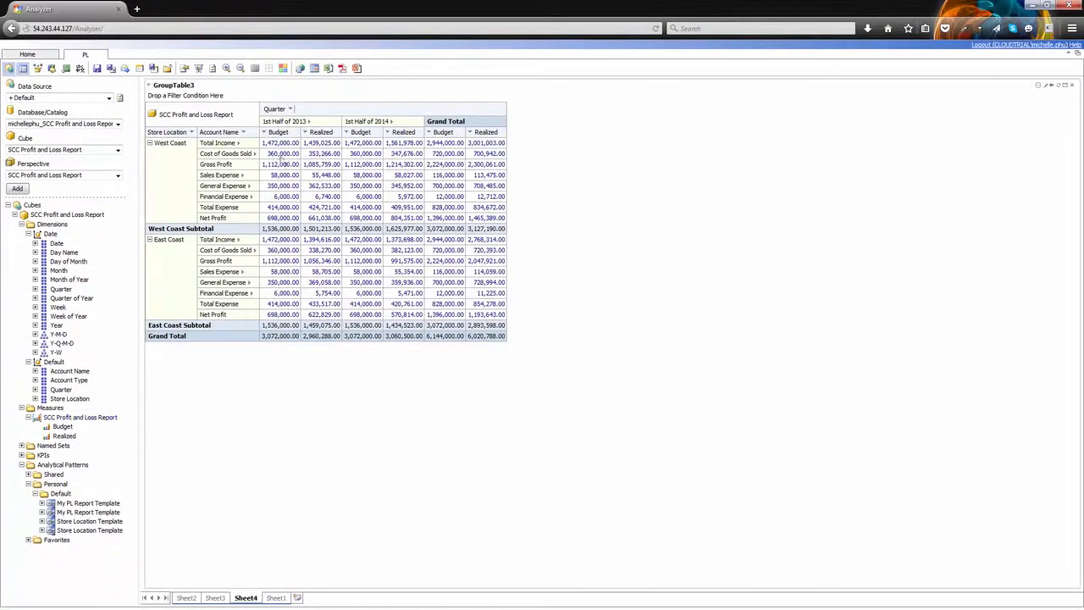
# Add a calculated Quarter member named Growth that subtracts 1st Half of 2013 from 1st Half of 2014, and apply it
pyautogui.click(289, 111)
pyautogui.click(302, 113)
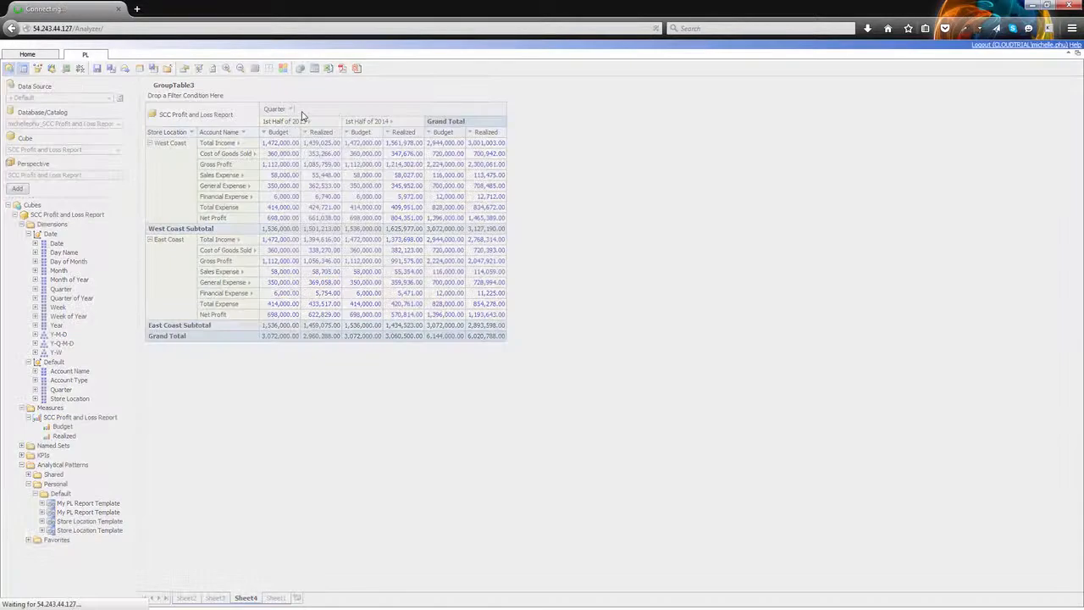
pyautogui.click(132, 196)
pyautogui.moveTo(167, 196); pyautogui.dragTo(144, 200)
pyautogui.write('Growth')
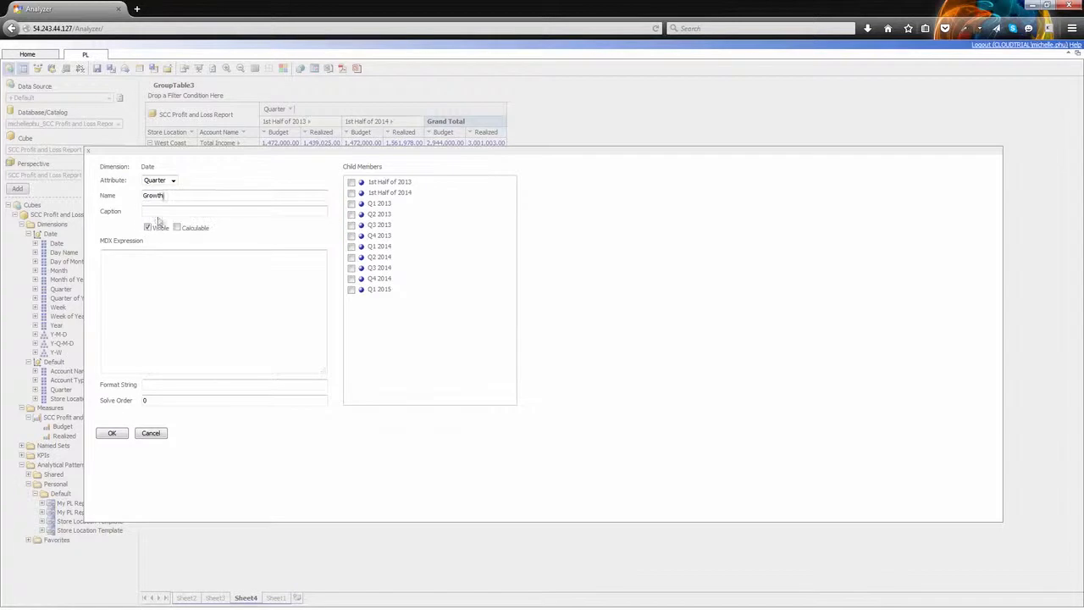
pyautogui.moveTo(381, 193); pyautogui.dragTo(213, 254)
pyautogui.write('-')
pyautogui.moveTo(377, 182); pyautogui.dragTo(132, 267)
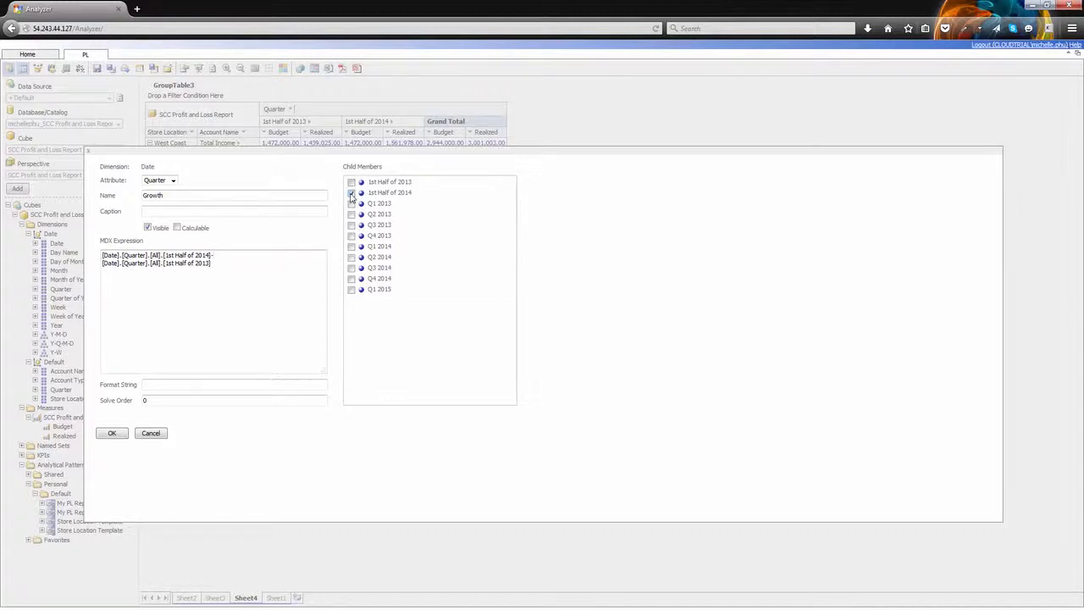
pyautogui.click(115, 433)
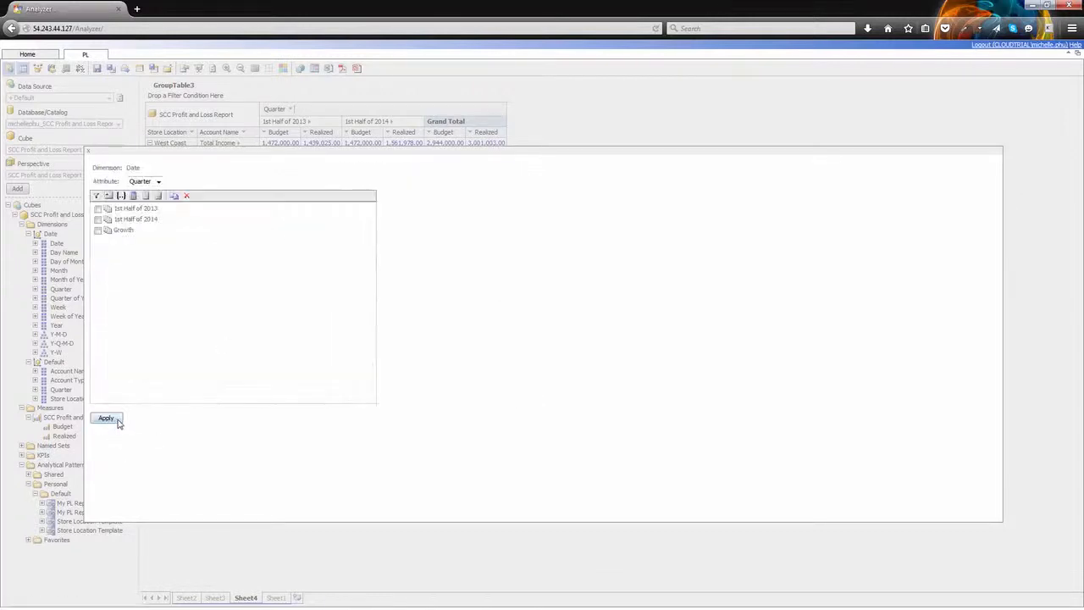
pyautogui.click(114, 419)
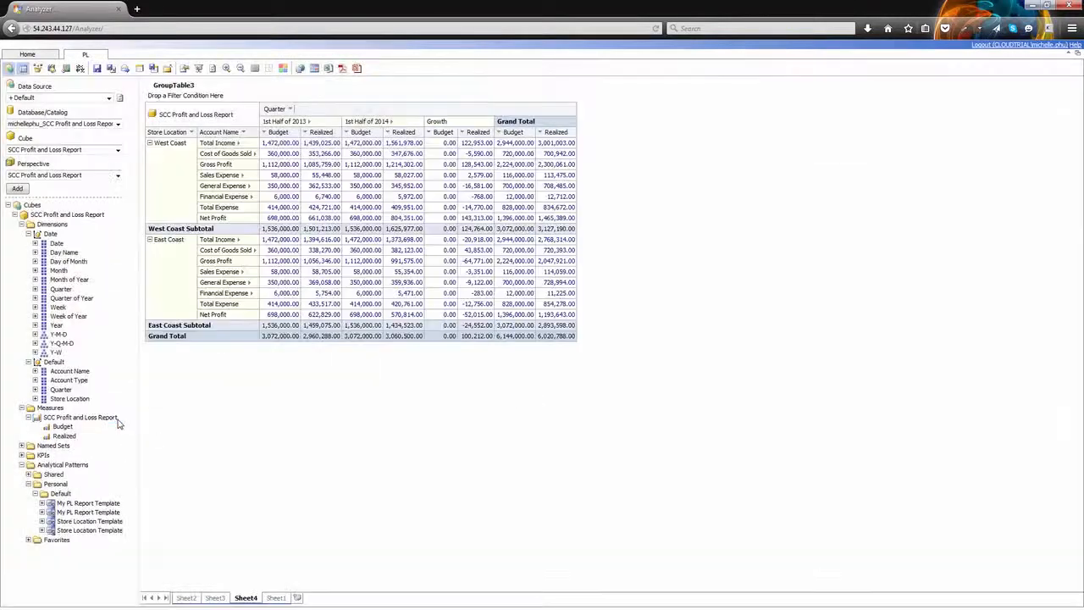
# Define a simple alert named Growth Alert on Growth's Realized column, with red text for Realized values less than the constant 0
pyautogui.click(462, 133)
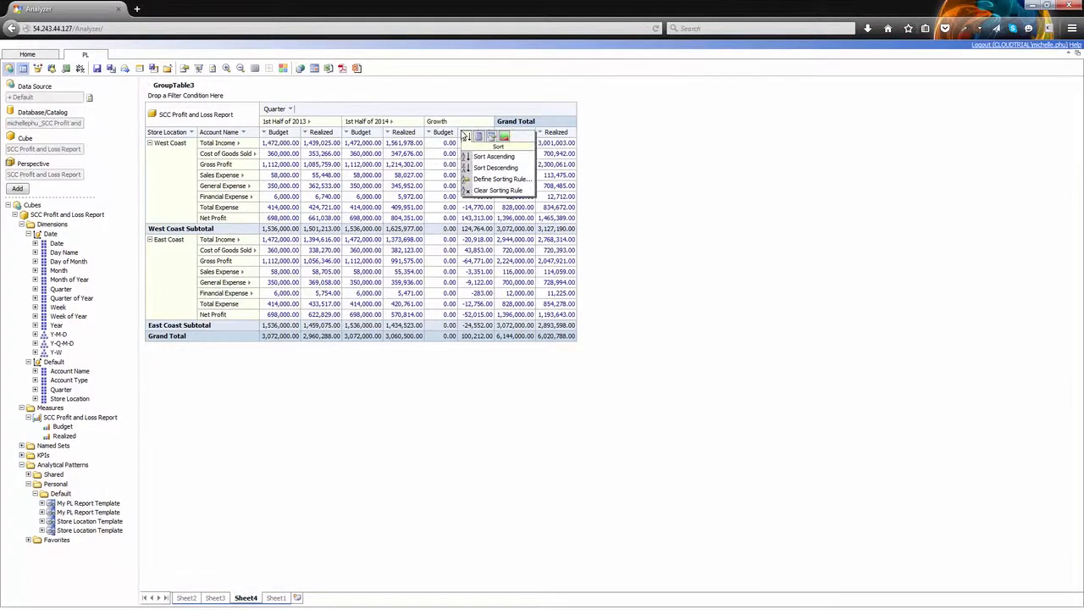
pyautogui.click(504, 137)
pyautogui.moveTo(493, 157)
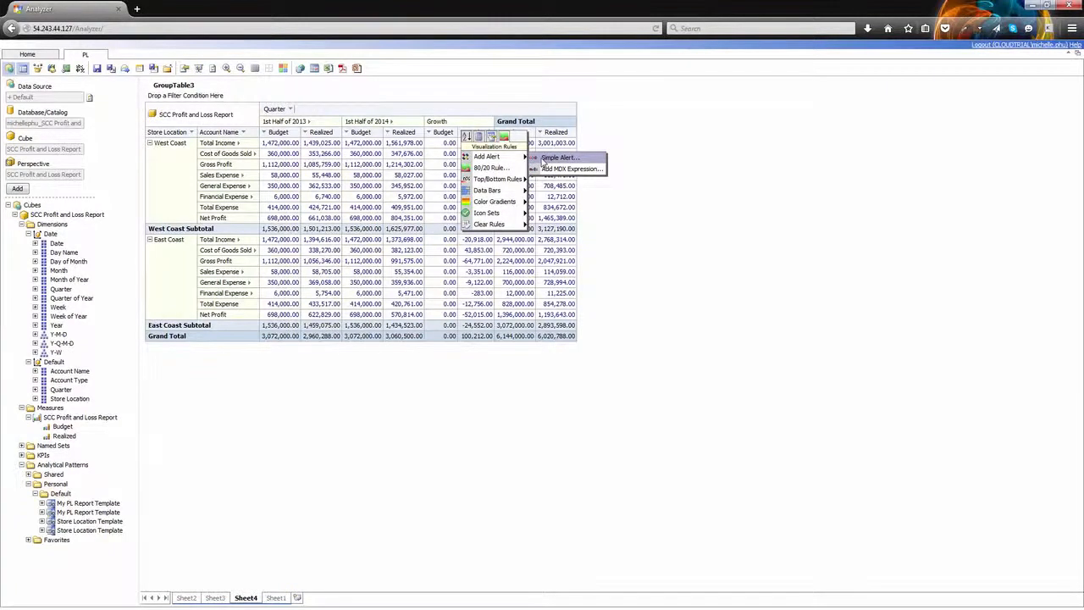
pyautogui.click(543, 160)
pyautogui.write('Growth Alert')
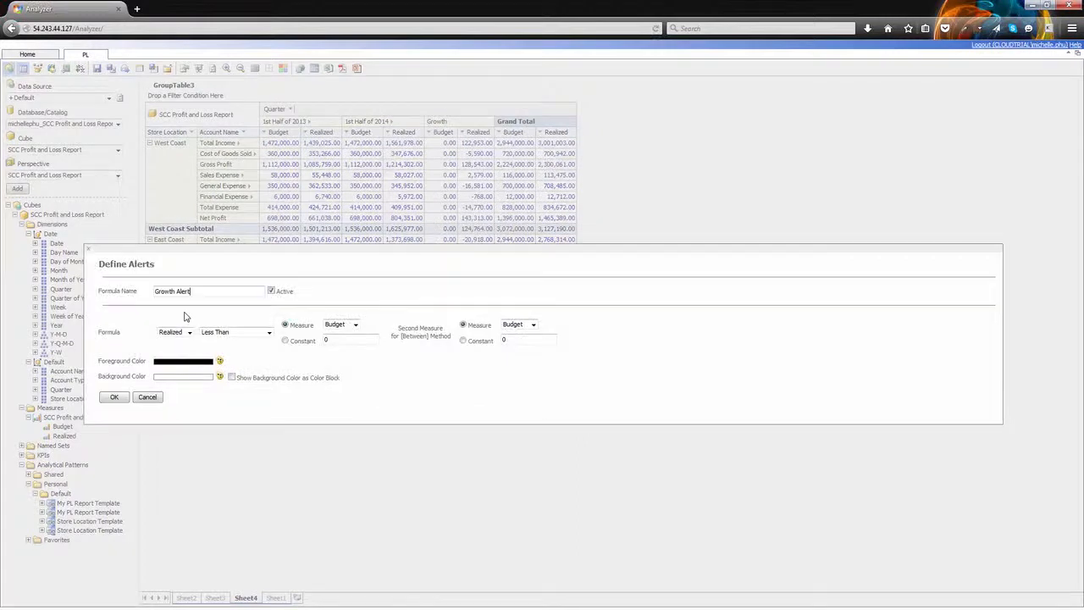
pyautogui.click(285, 340)
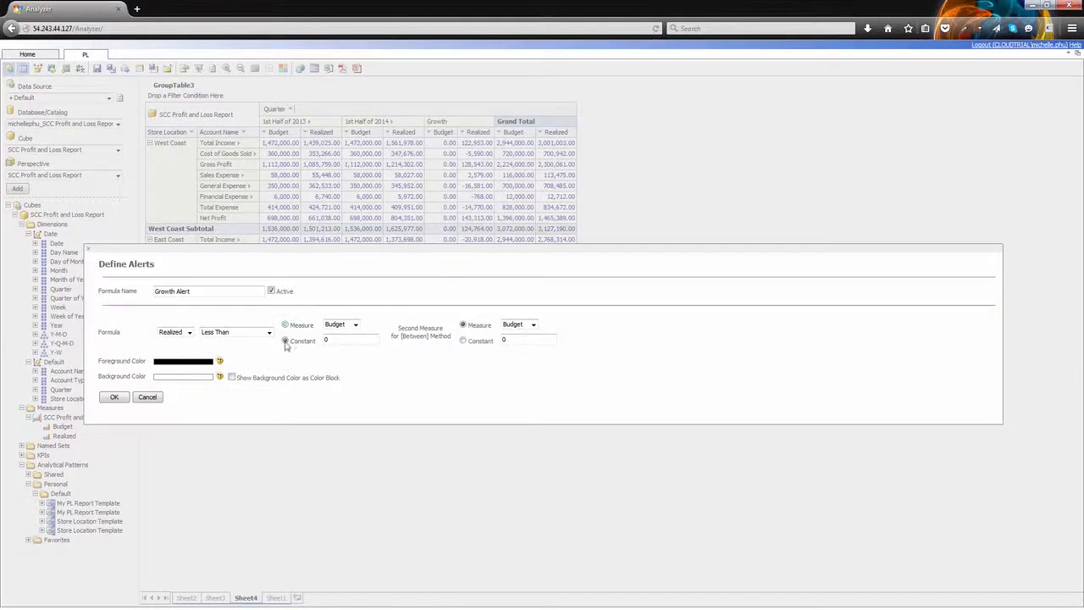
pyautogui.click(219, 361)
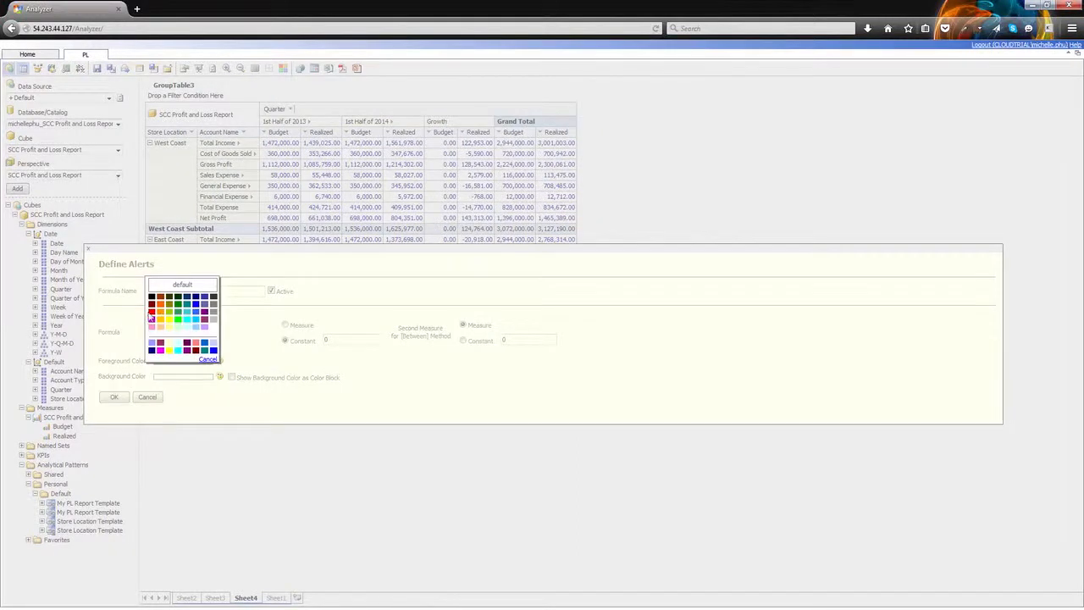
pyautogui.click(152, 314)
pyautogui.click(114, 397)
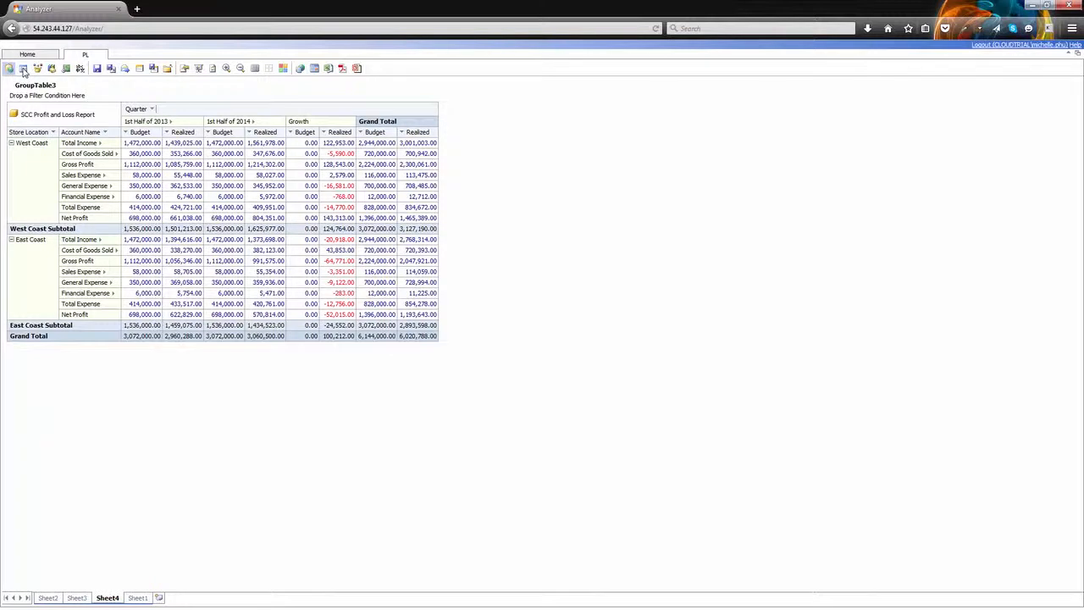
# Create a basic column chart from GroupTable3 on Sheet4, placed to the right of the table
pyautogui.click(11, 89)
pyautogui.click(24, 92)
pyautogui.click(32, 112)
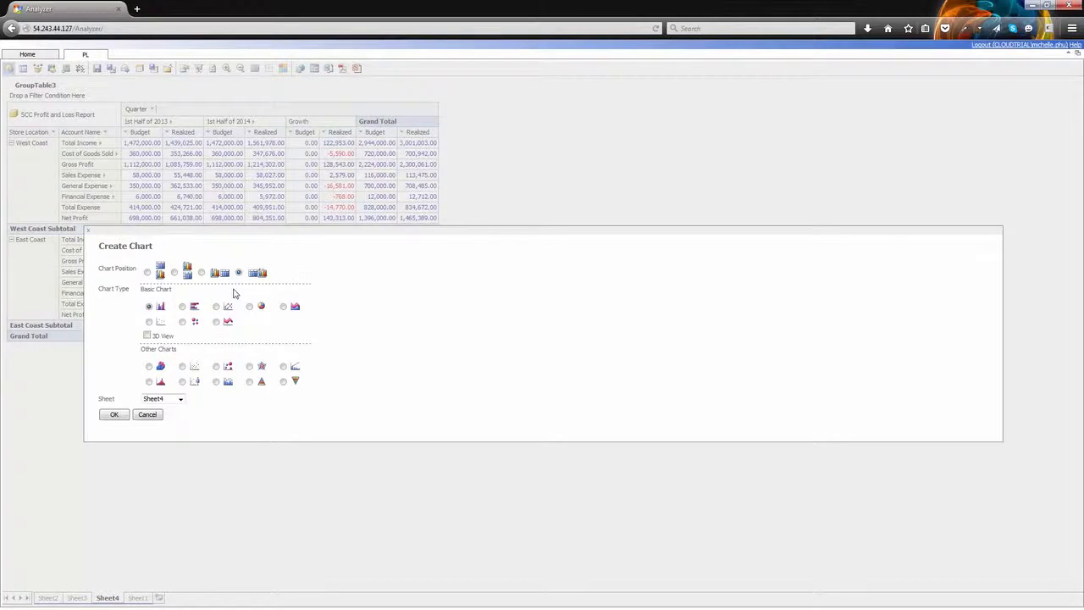
pyautogui.click(114, 415)
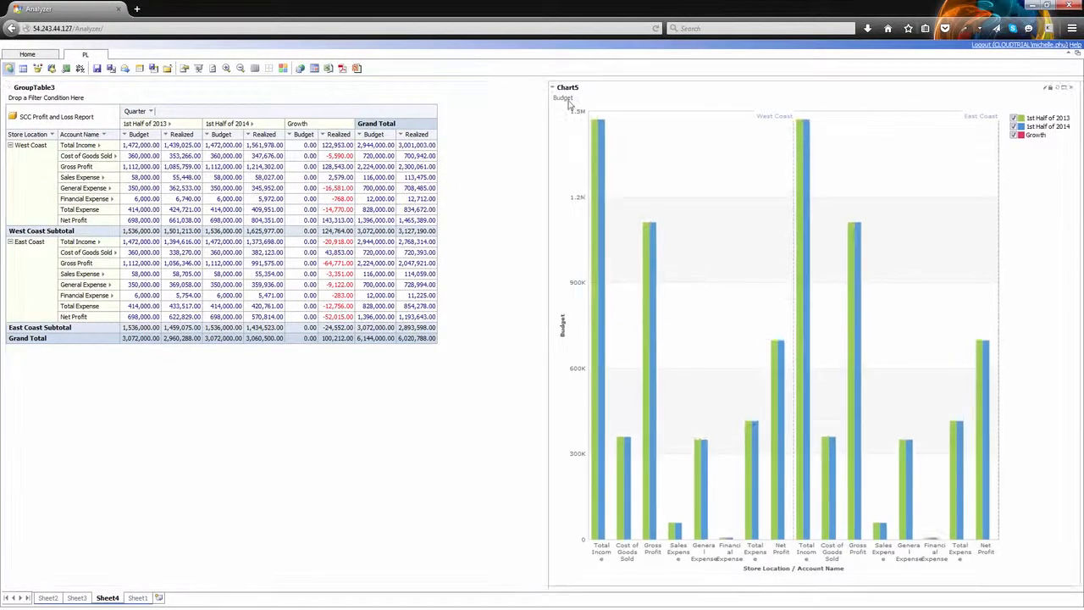
# Hide the 1st Half of 2013 and 1st Half of 2014 series in the chart and switch its measure to Realized
pyautogui.click(1014, 118)
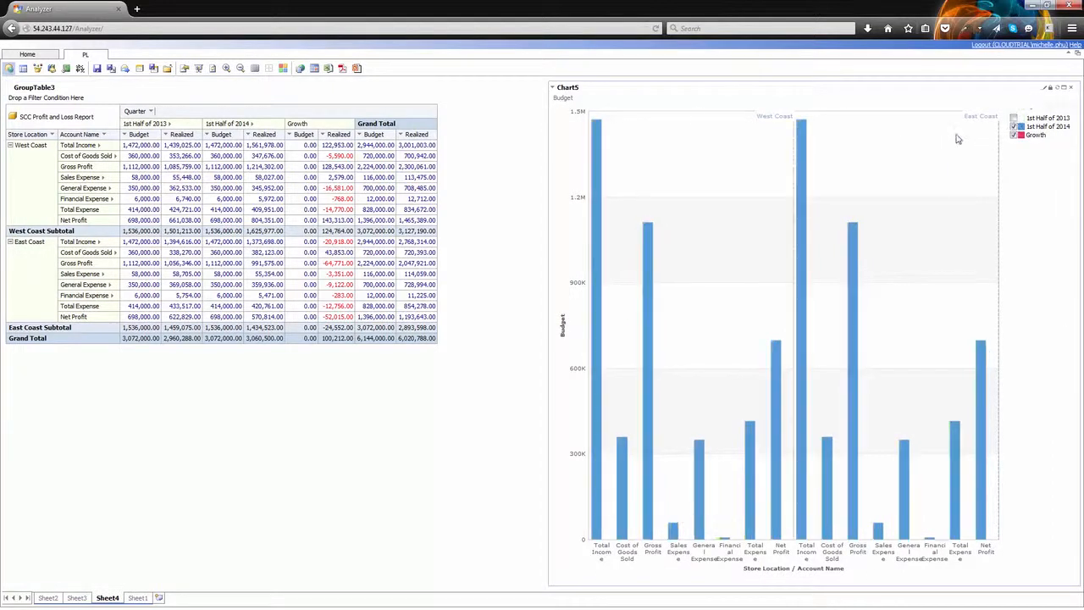
pyautogui.click(1013, 126)
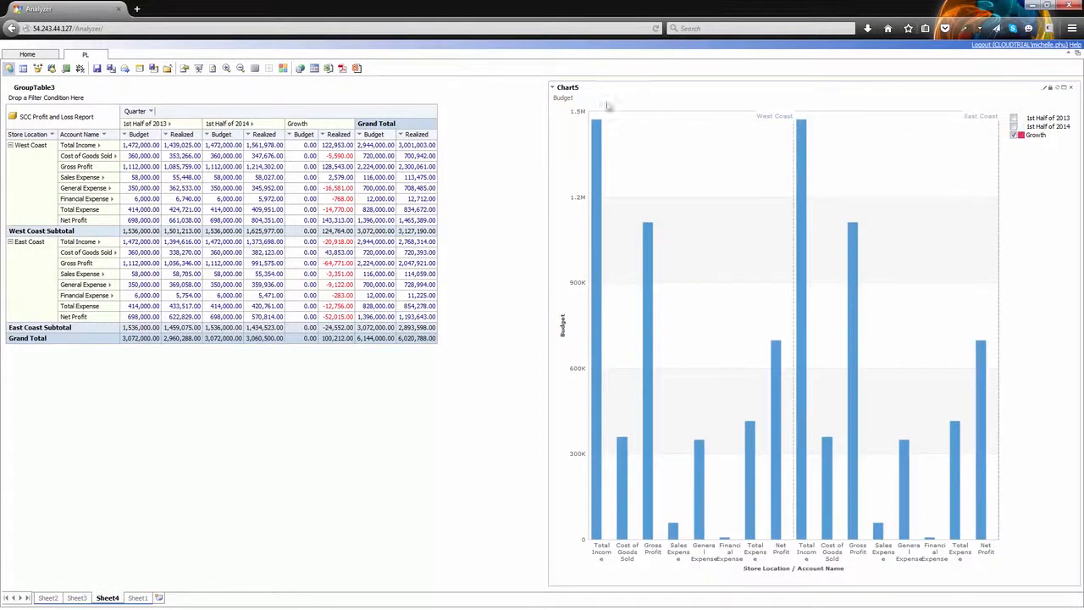
pyautogui.click(556, 99)
pyautogui.click(562, 108)
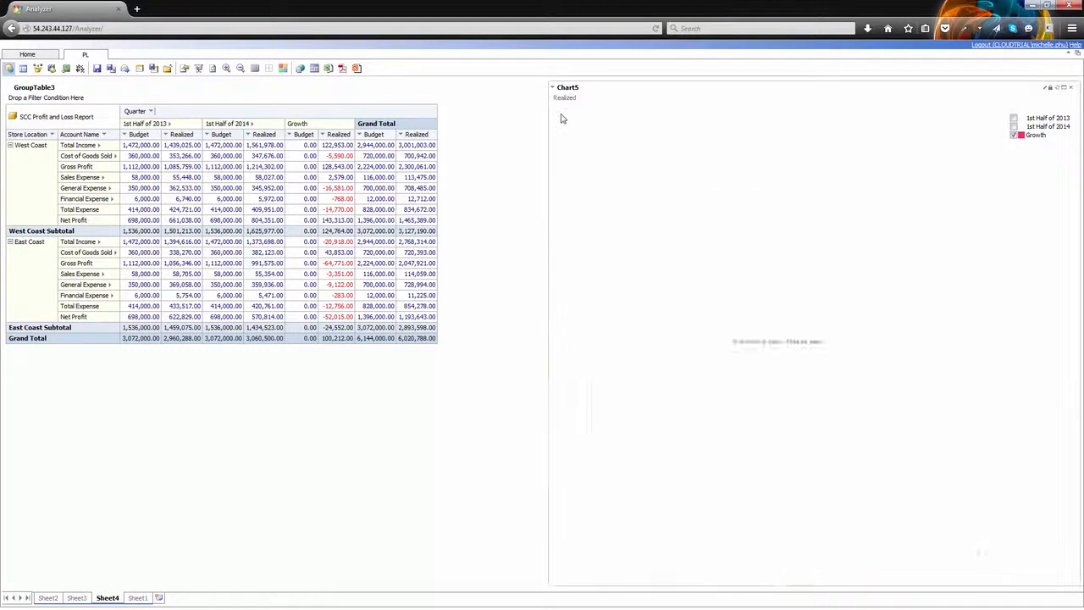
# Change the colour of the chart's Growth series to blue-violet
pyautogui.click(1021, 136)
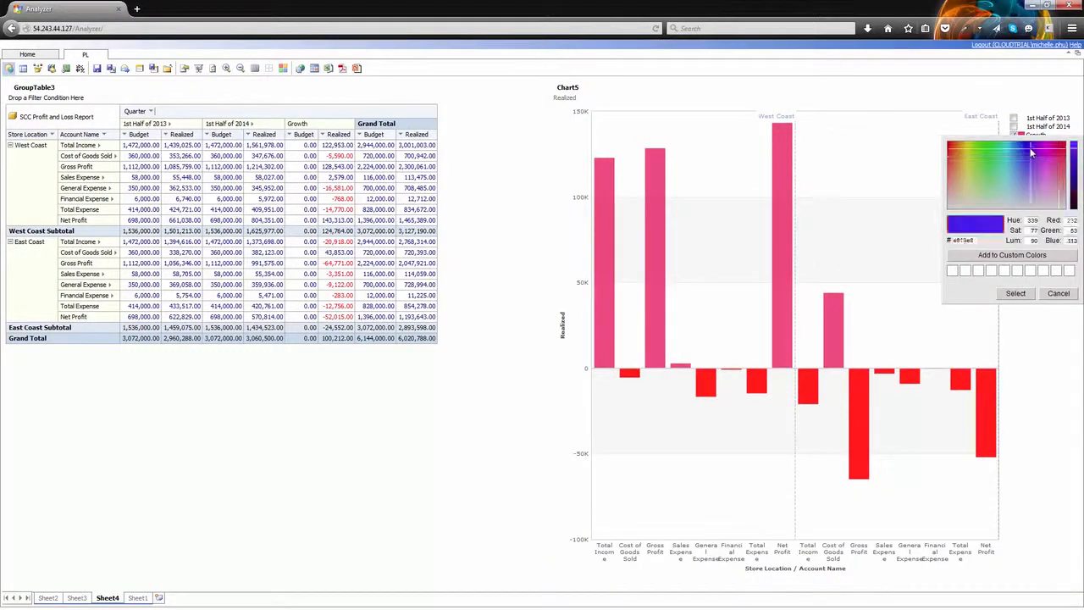
pyautogui.doubleClick(1031, 153)
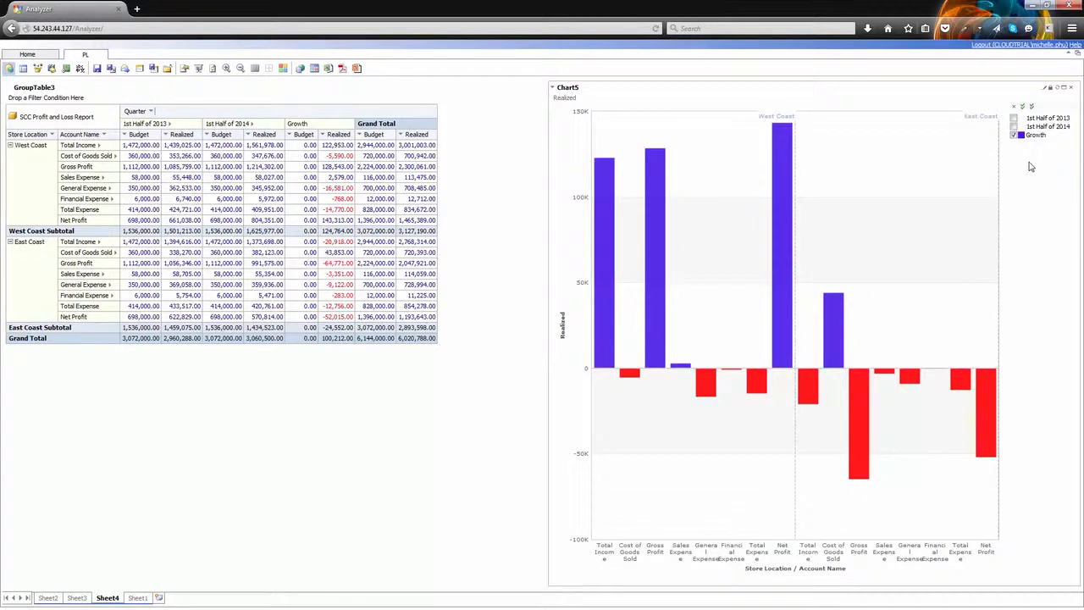